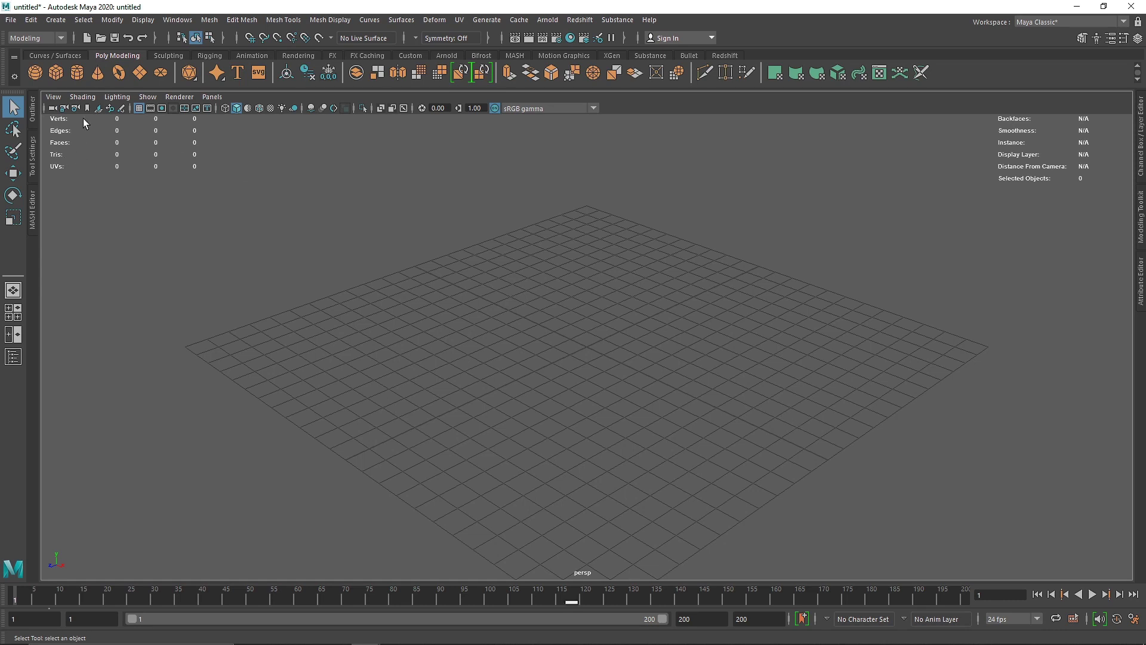
- Create a polygon cylinder at the origin of the grid
left_click(77, 72)
left_click_drag(608, 334, 517, 622, "alt")
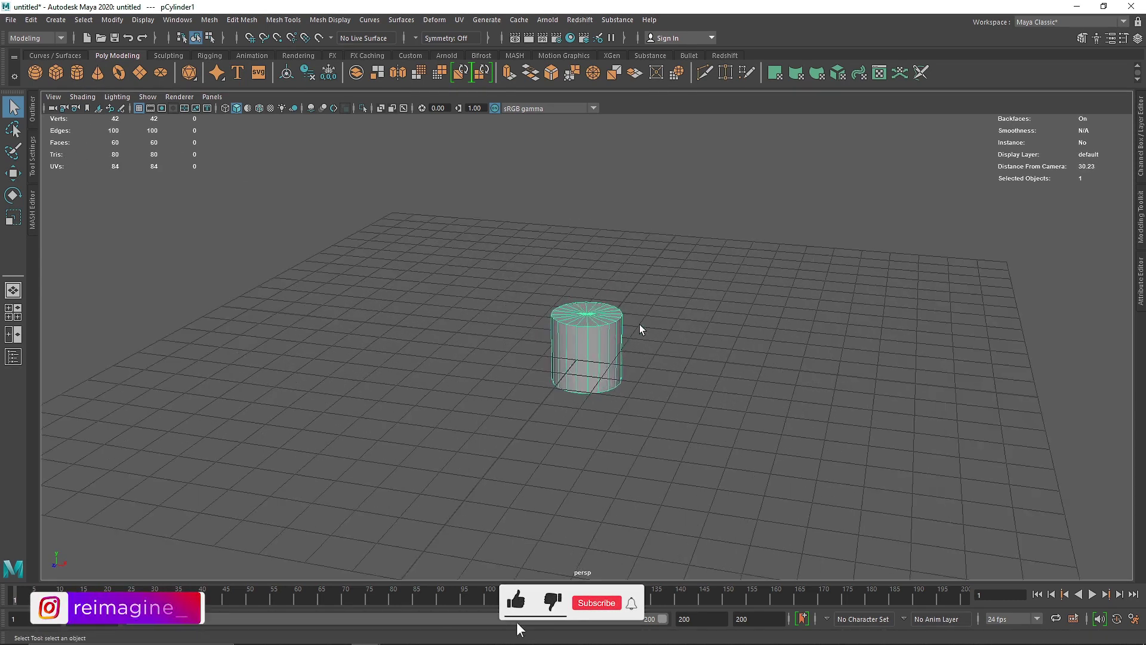
scroll(640, 329, "up", 5)
key("w")
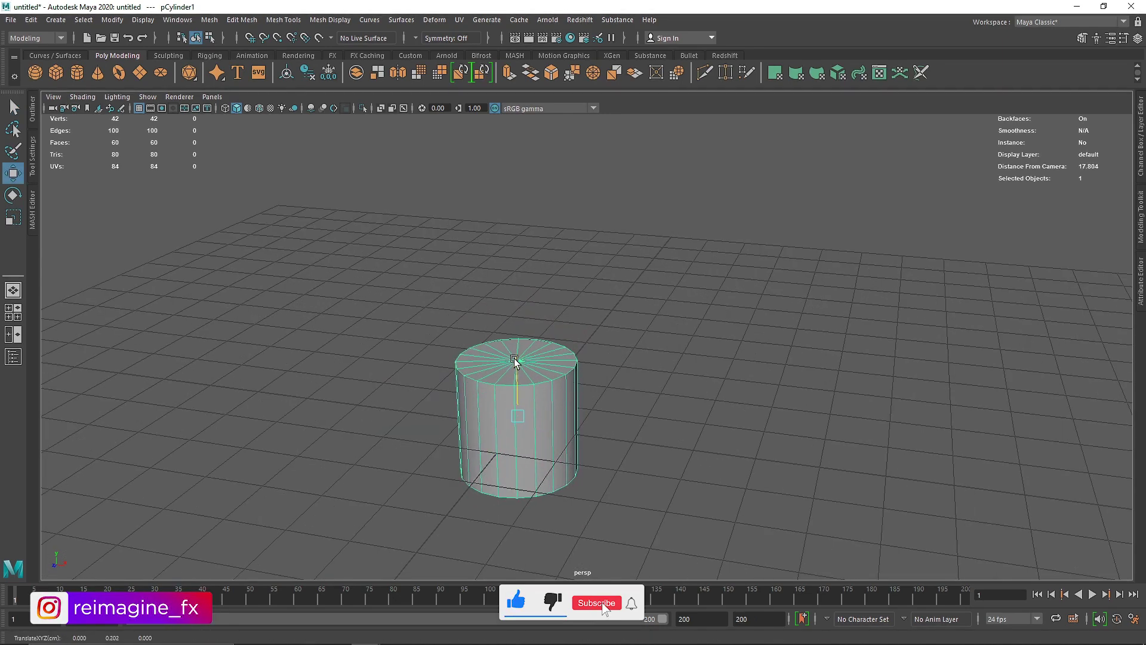
key("ctrl+z")
- Set the cylinder's radius to 2, its cap subdivisions to 0 and its height to 1
left_click(1141, 148)
left_click(1000, 255)
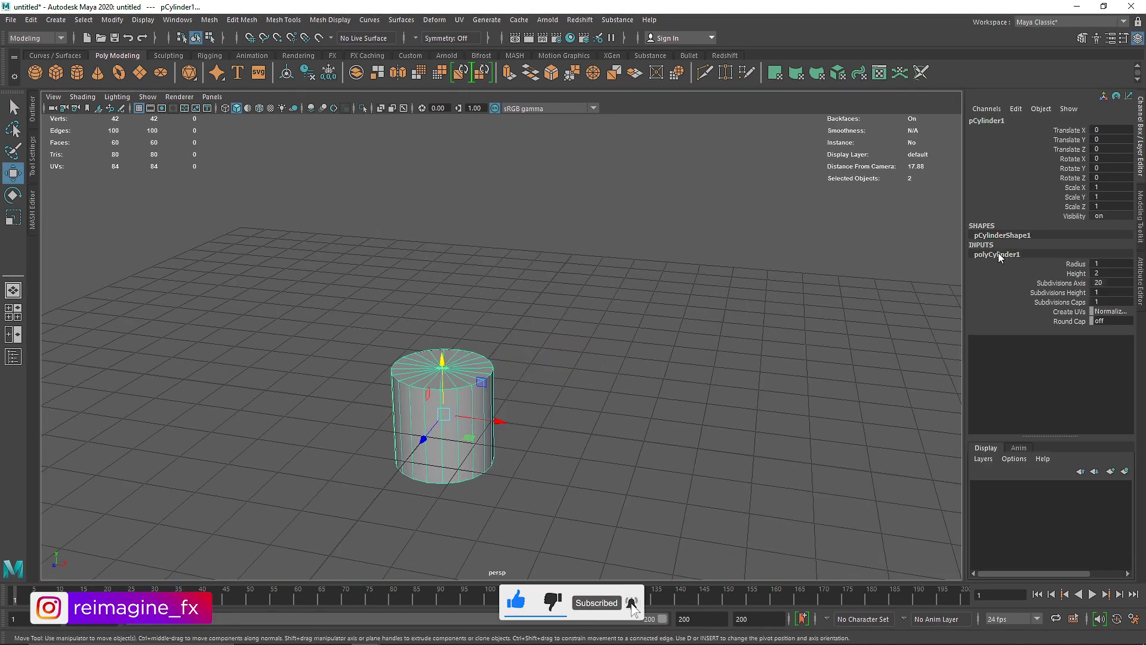
left_click(1110, 263)
type("2")
key("Return")
left_click(1111, 301)
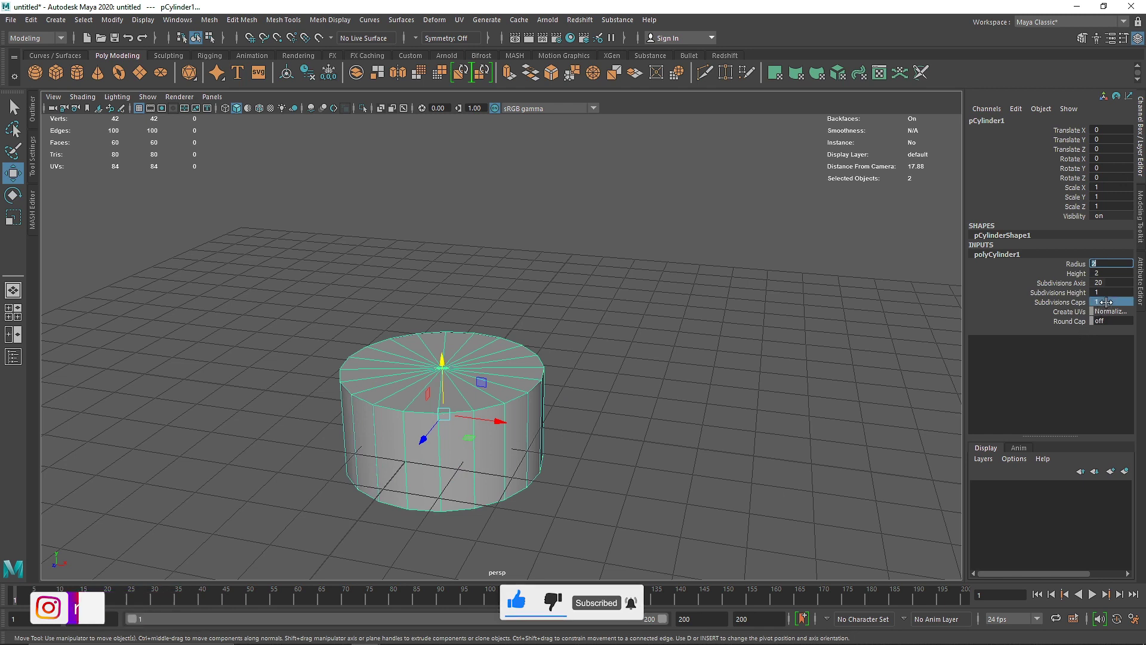
type("0")
key("Return")
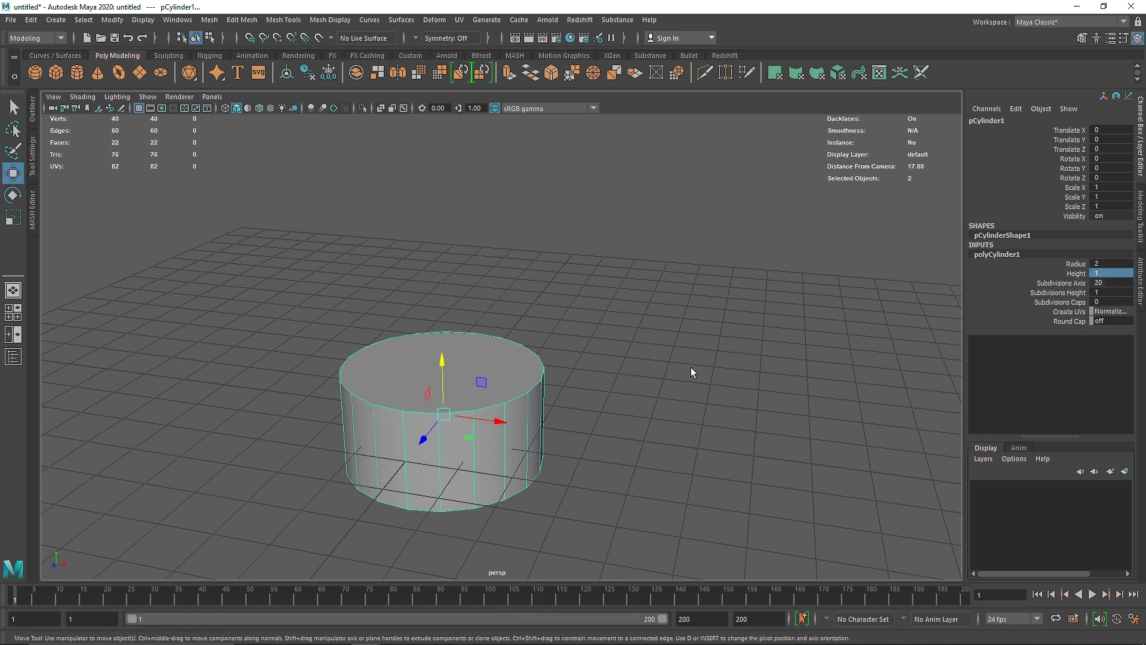
left_click(691, 367)
- Set the cylinder's axis subdivisions to 50 for a smoother round outline
left_click(471, 405)
scroll(457, 396, "up", 3)
middle_click_drag(446, 421, 546, 349, "alt")
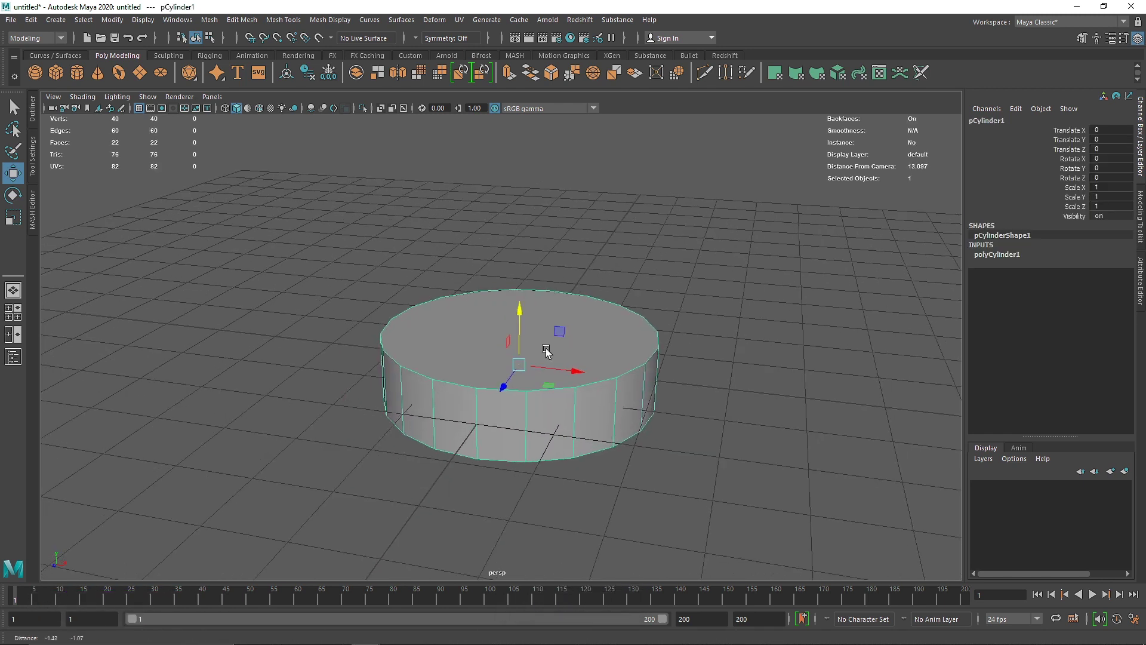
left_click(1009, 254)
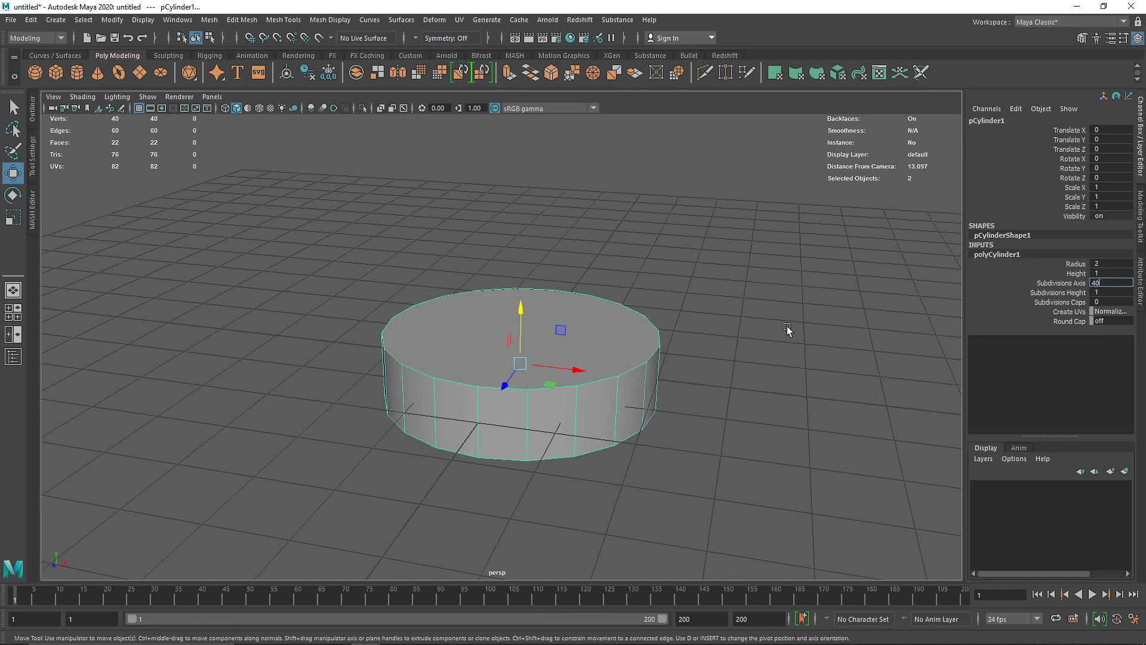
type("50")
key("Return")
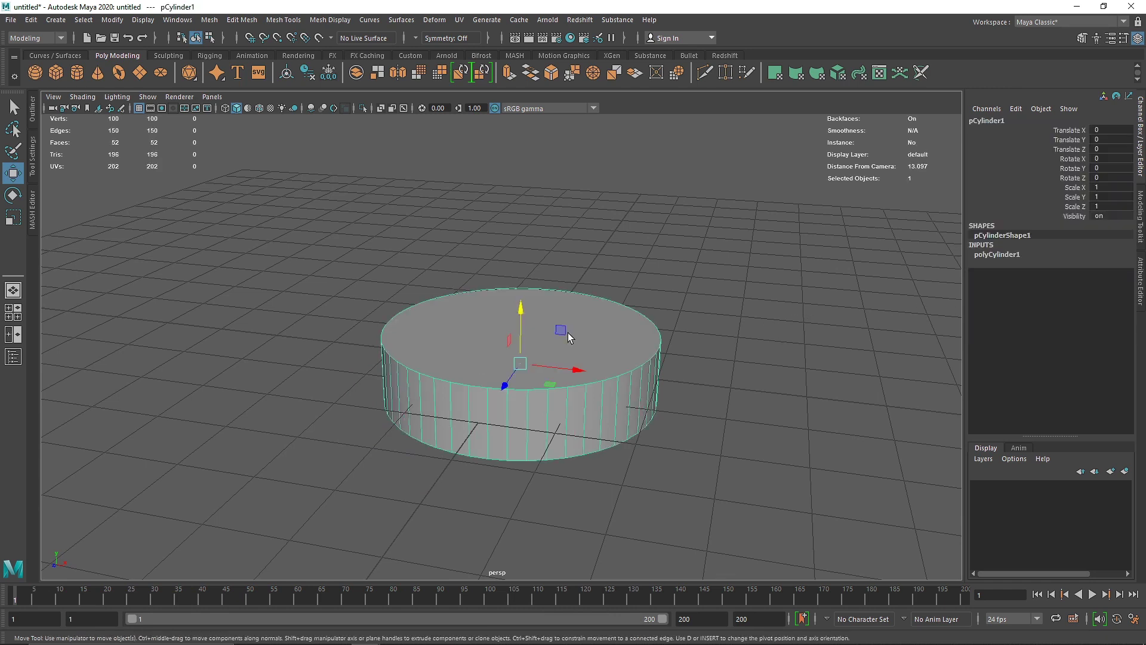
- Delete the cylinder's top cap face to open it up
right_click_drag(536, 327, 618, 288)
left_click(540, 332)
key("Delete")
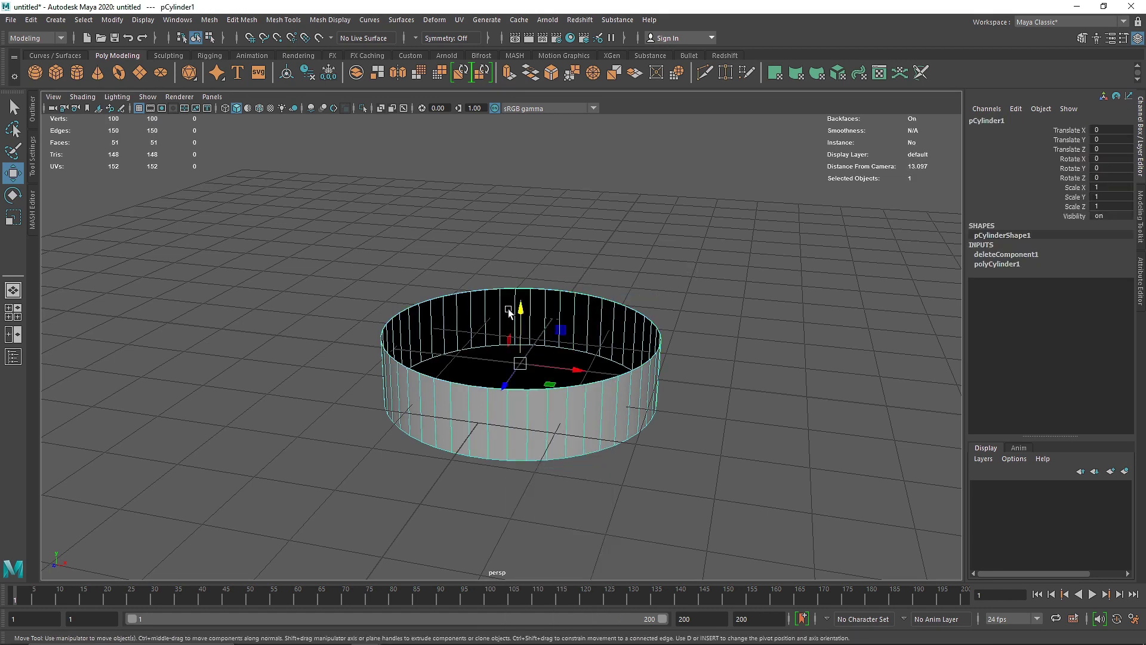
- Flatten the open cylinder to about 0.735 in Scale Y and raise it to about 0.504 in Translate Y
key("r")
left_click_drag(520, 310, 476, 350)
key("w")
key("r")
scroll(479, 307, "up", 5)
scroll(505, 331, "up", 2)
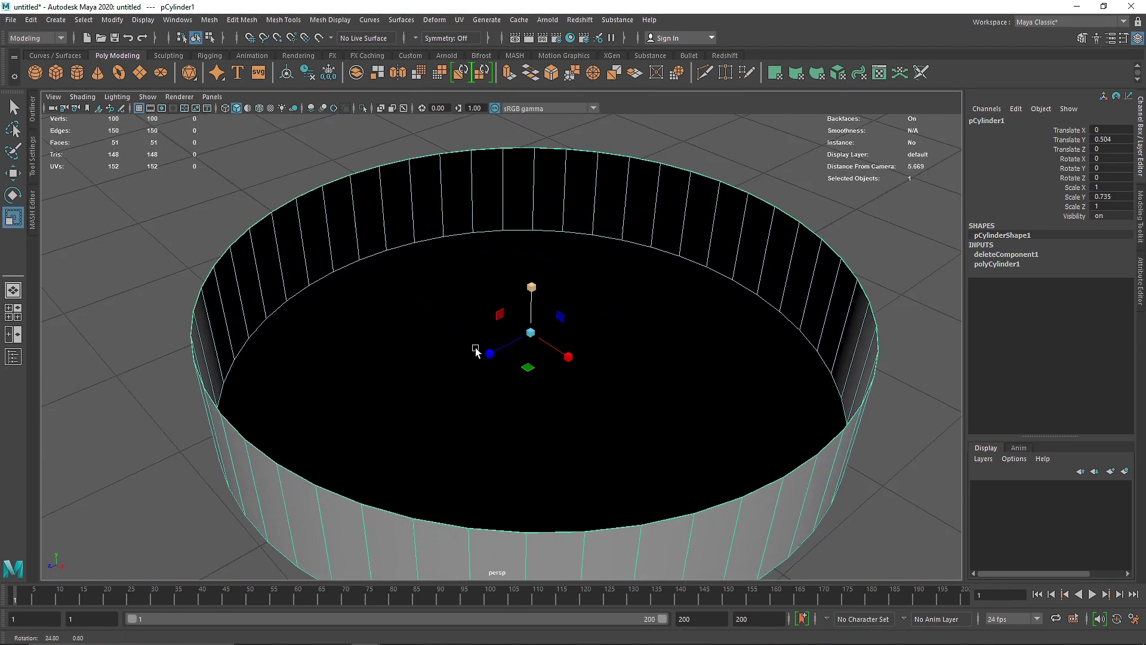
scroll(499, 340, "down", 5)
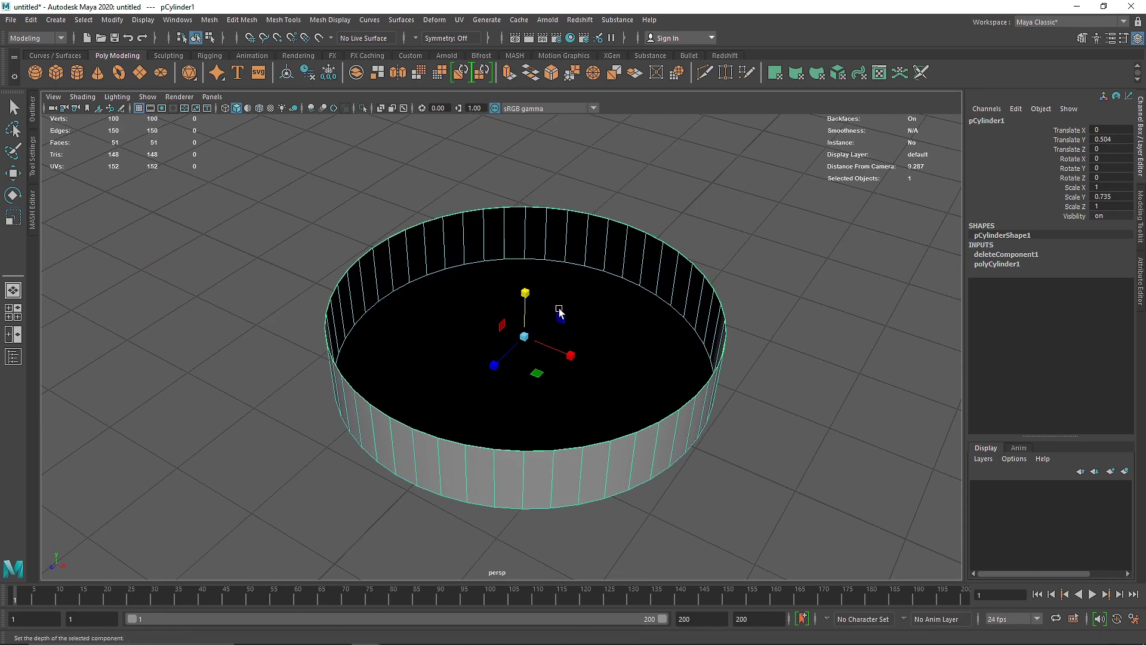
- Extrude all faces of the open cylinder outward with a Local Translate Z of about 0.052 to give it wall thickness
key("ctrl+e")
left_click_drag(754, 395, 759, 397)
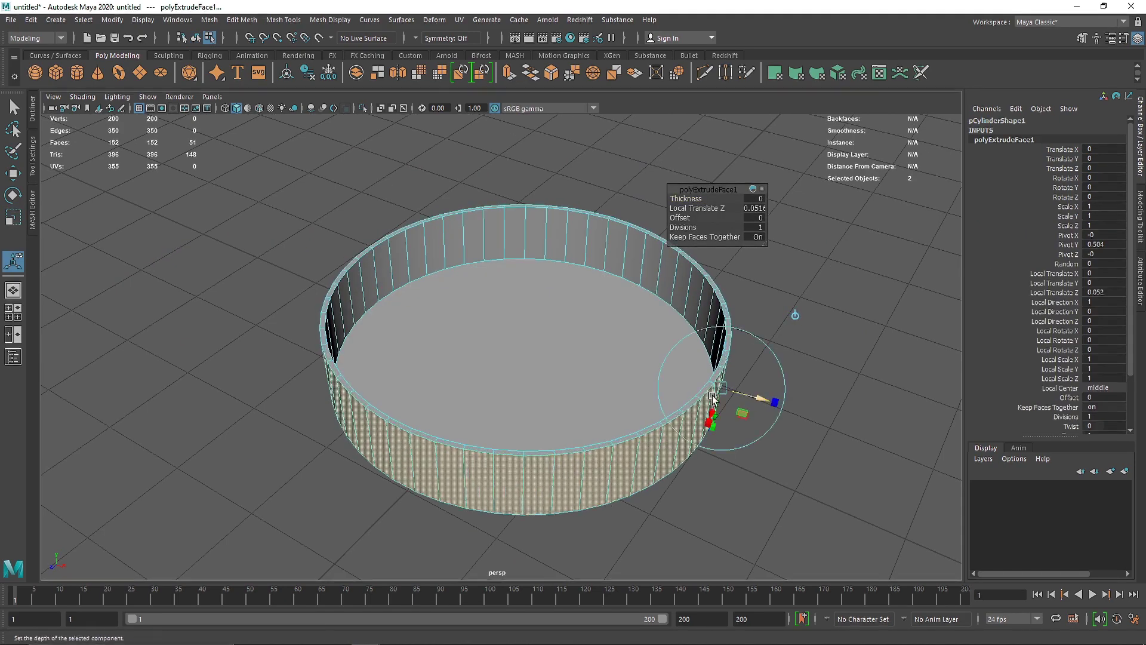
left_click_drag(627, 370, 600, 393, "alt")
mouse_move(400, 314)
left_mouse_down("alt")
mouse_move(391, 325)
mouse_move(409, 302)
left_mouse_up("alt")
- Extrude the inner and outer floor faces inward, scaled to 0.1 with 5 divisions, and return to object mode
right_click_drag(453, 267, 451, 303)
left_click(463, 303)
left_click_drag(476, 404, 525, 395, "alt")
left_click(489, 314, "shift")
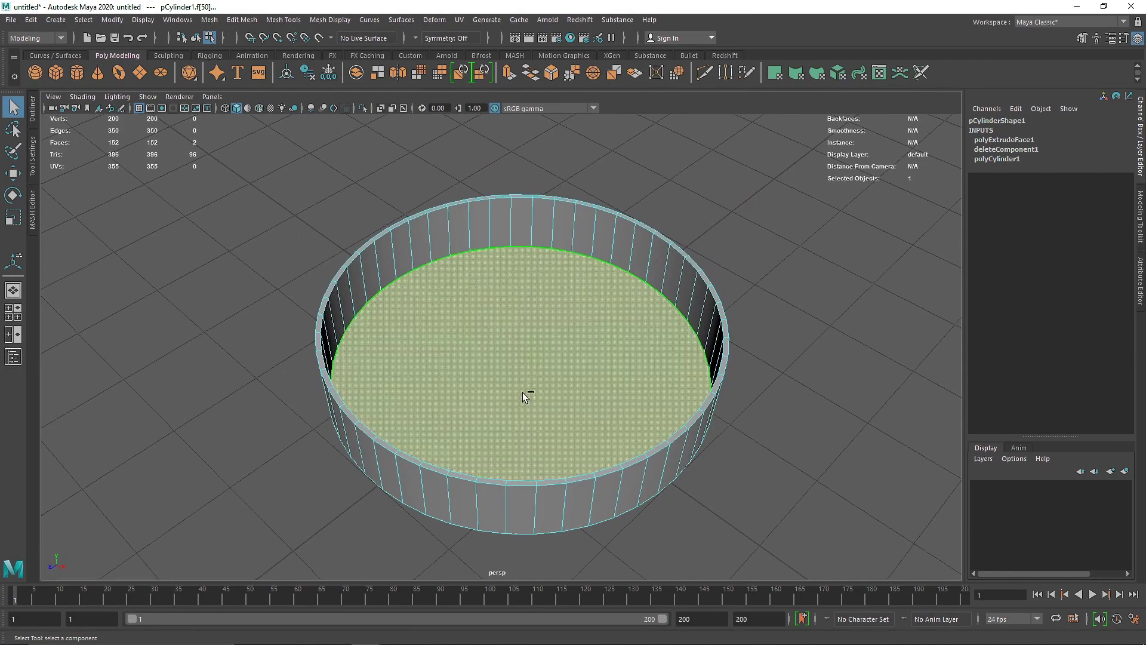
key("ctrl+e")
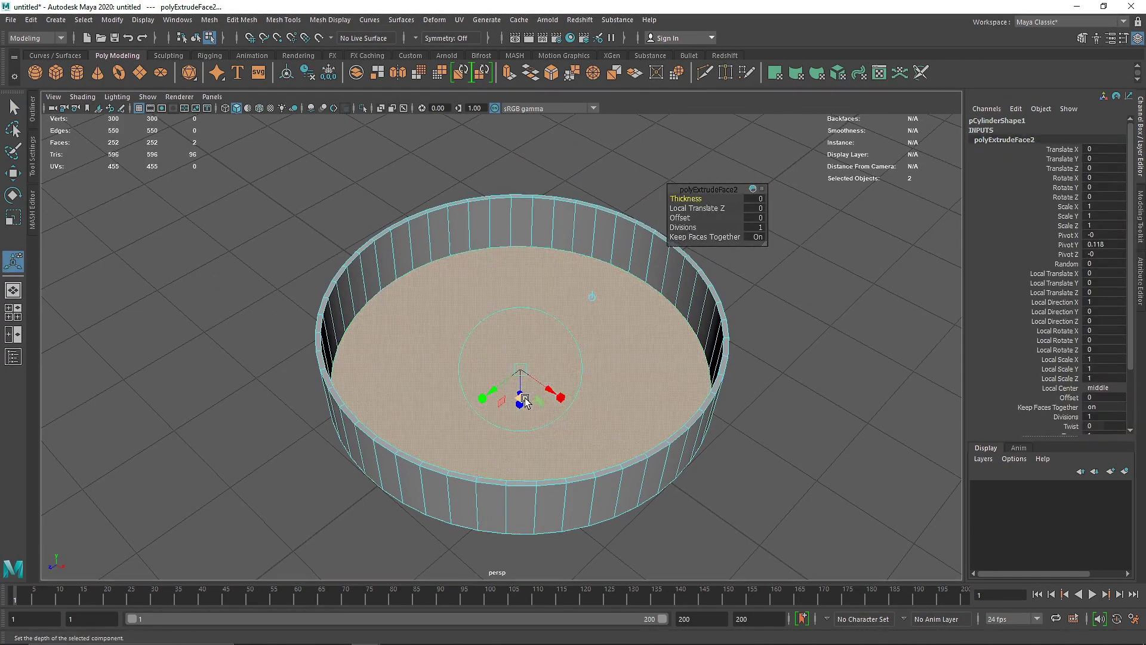
left_click_drag(518, 401, 492, 370)
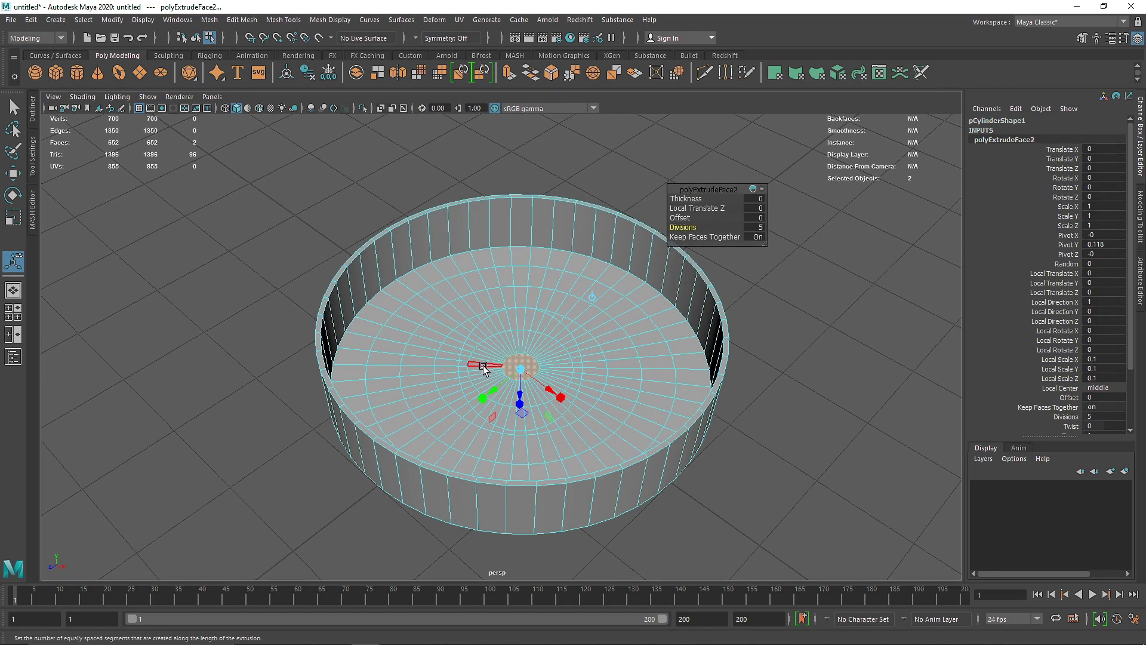
left_click_drag(534, 331, 497, 320, "alt")
key("q")
key("F8")
- Check the dish in smooth mesh preview and return it to the unsmoothed display
left_click(572, 206)
left_click(514, 261)
key("3")
left_click(572, 239)
key("1")
left_click_drag(461, 363, 424, 297, "alt")
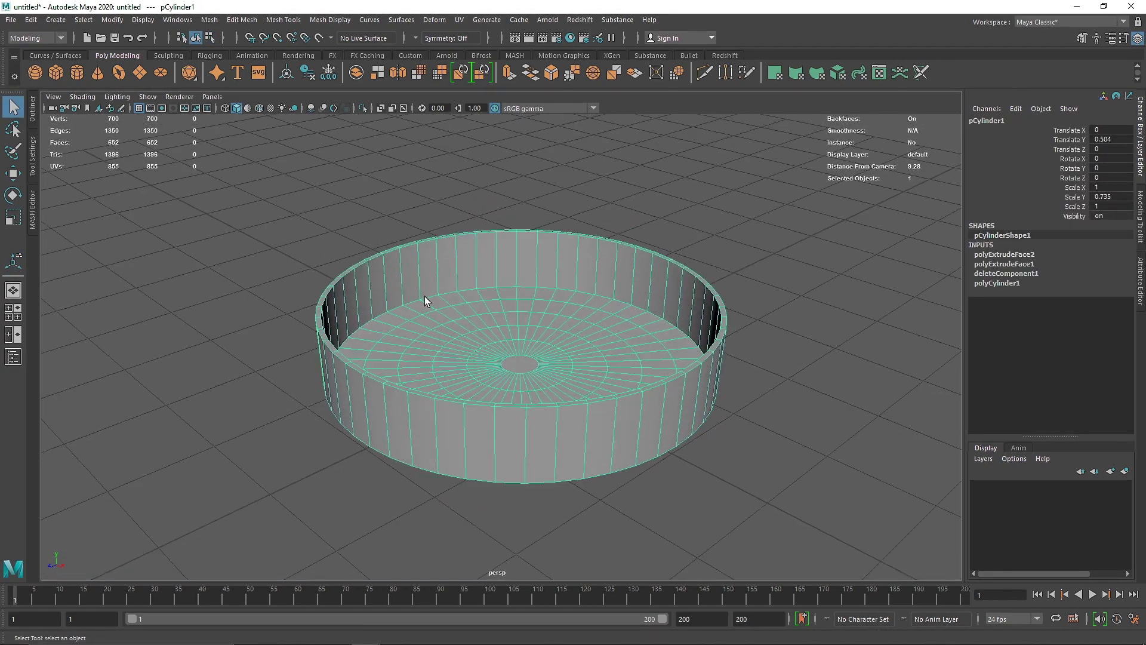
- Bevel the inner and outer edge loops around the dish's floor with a fraction of 0.1 and 12 segments
right_click_drag(425, 296, 424, 231)
scroll(430, 289, "up", 5)
double_click(404, 274)
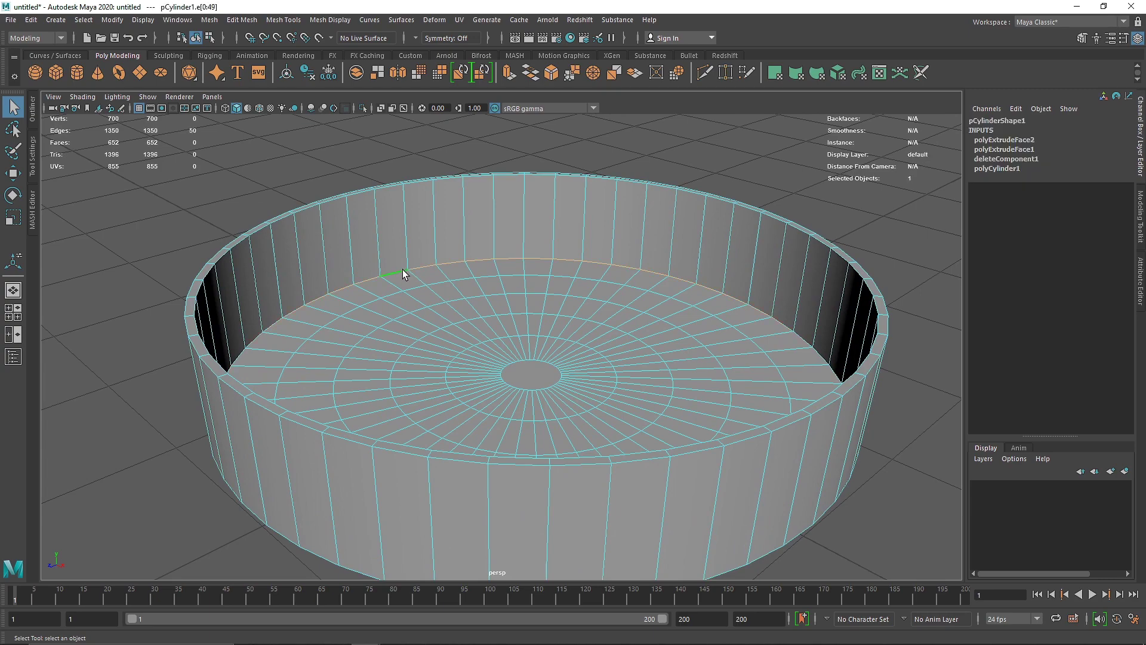
left_click_drag(488, 385, 526, 210, "alt")
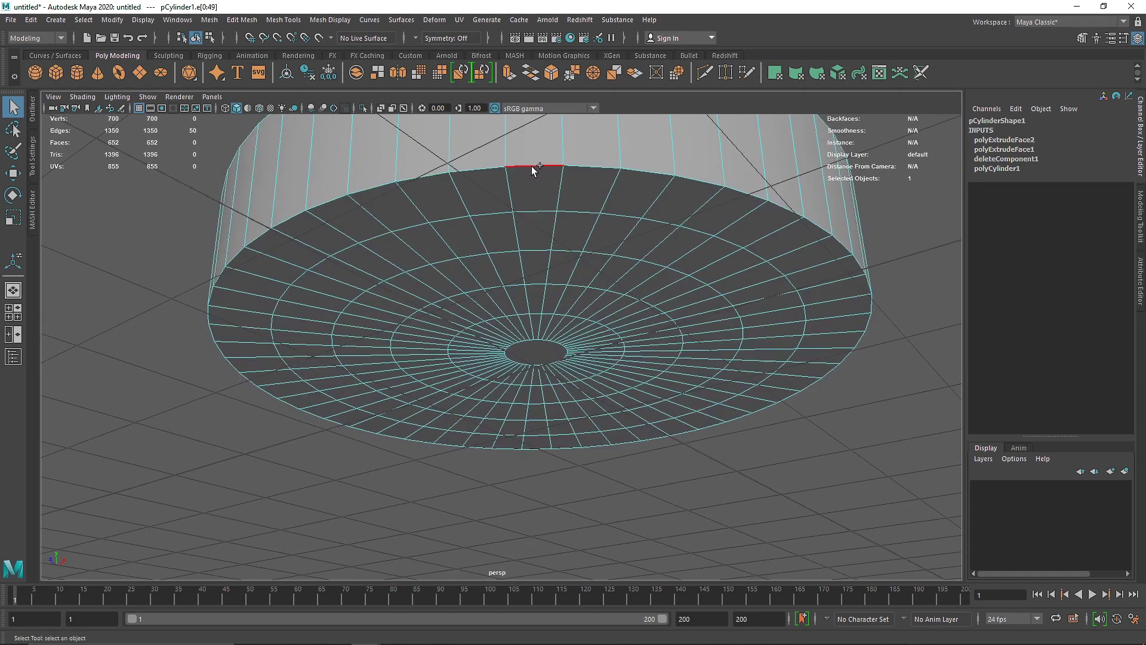
right_click_drag(531, 167, 582, 170, "shift")
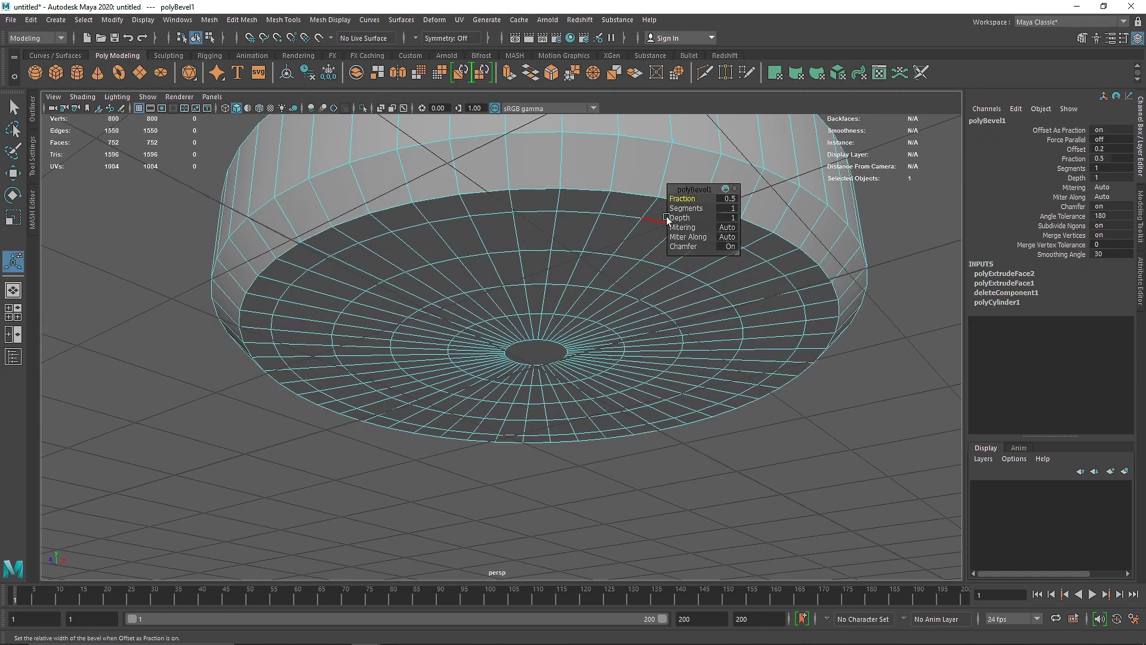
left_click_drag(684, 199, 875, 219)
left_click_drag(427, 224, 391, 285, "alt")
right_click_drag(385, 283, 470, 218)
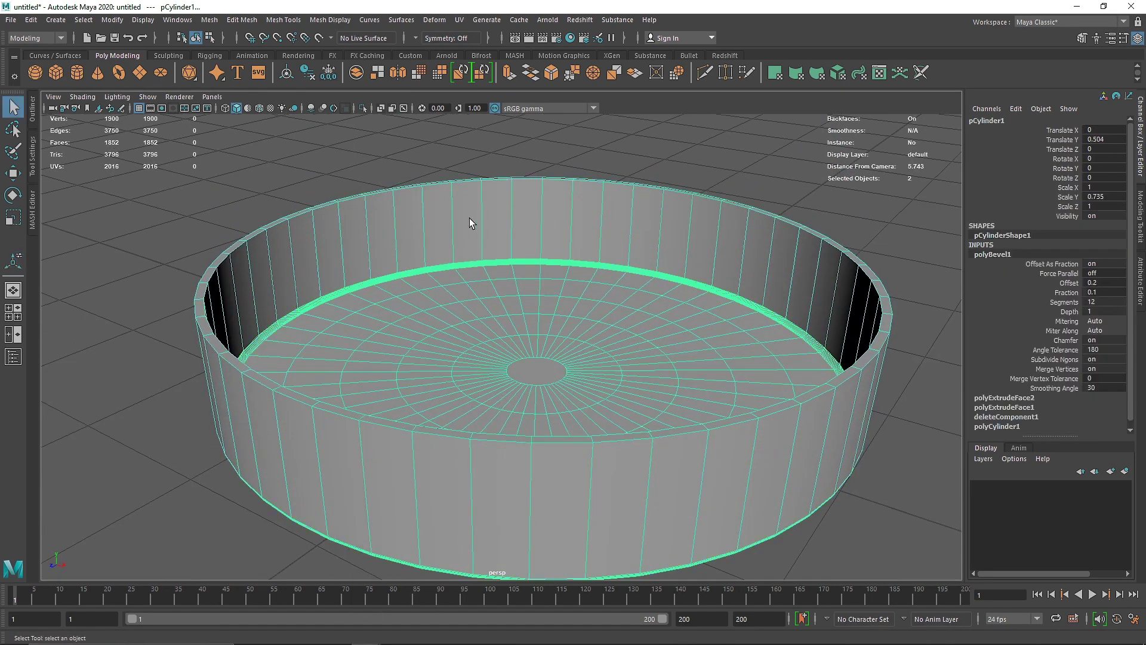
- Bevel the inner and outer edge loops of the dish's upper rim with a fraction of 0.1, and leave edge mode
left_click(242, 20)
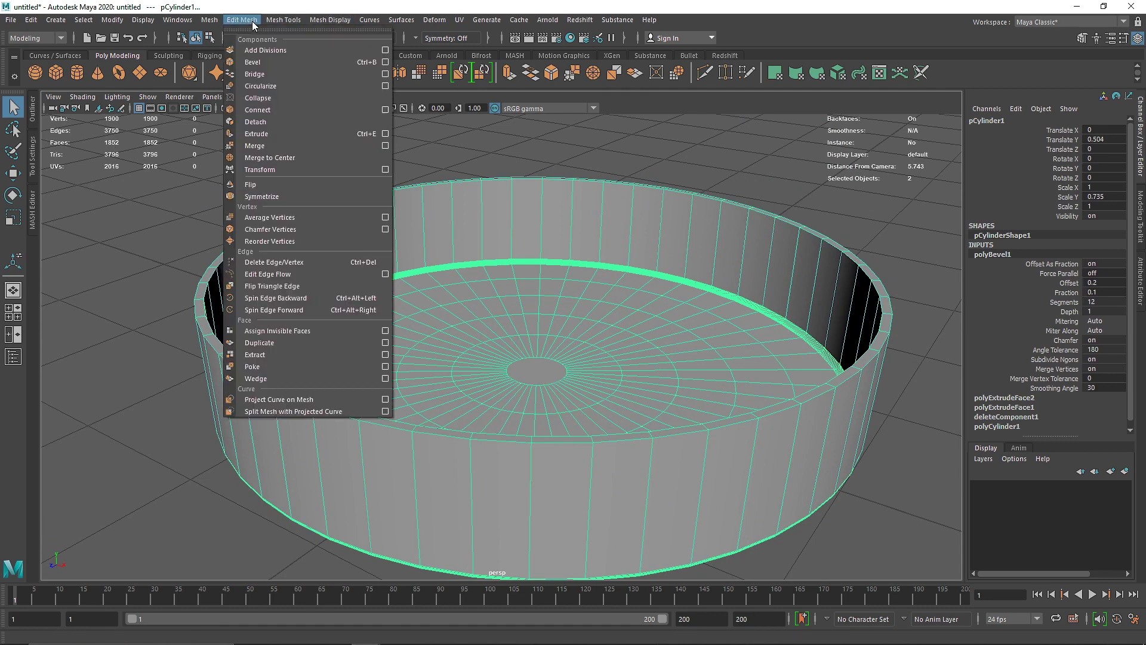
right_click_drag(477, 158, 478, 145)
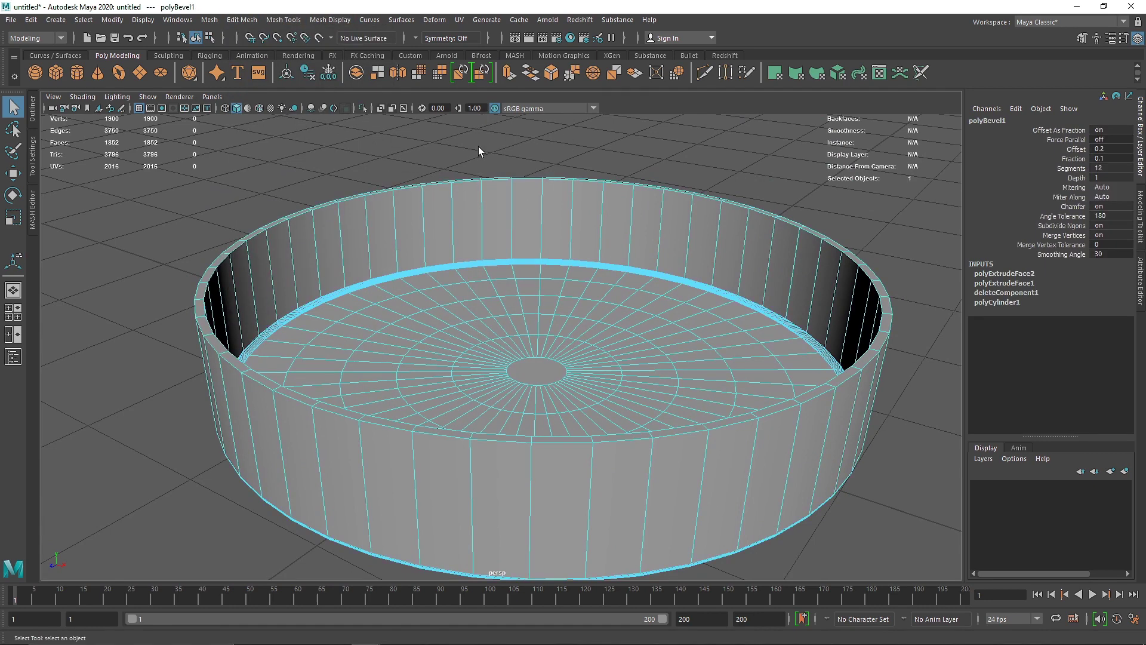
left_click_drag(478, 146, 464, 167, "alt")
double_click(458, 146)
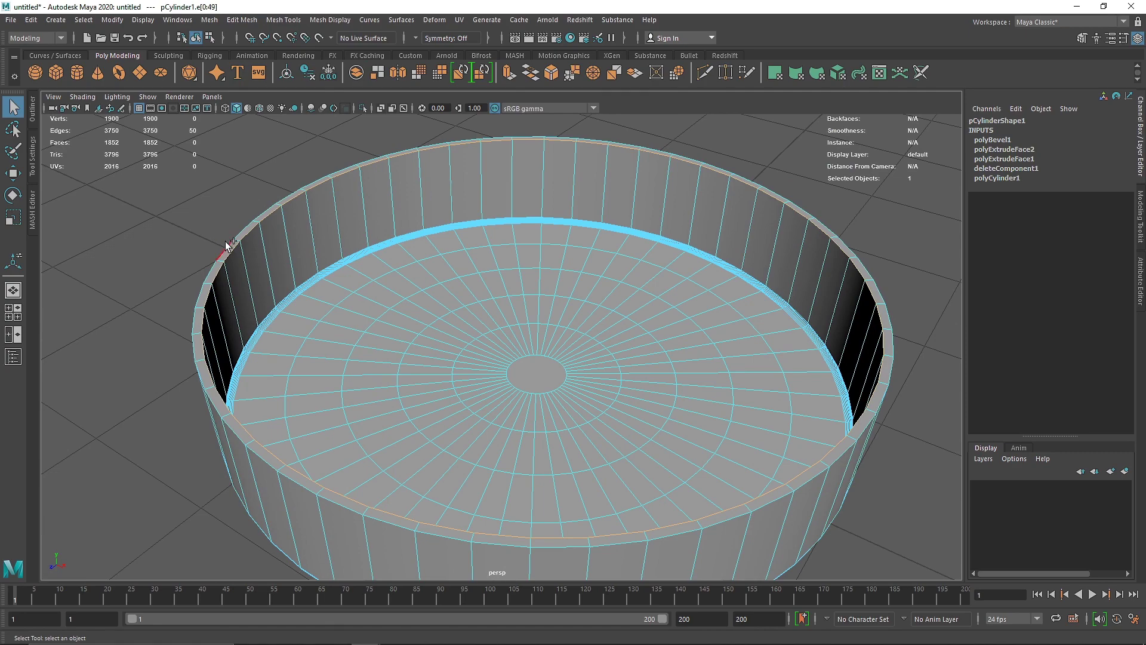
left_click_drag(263, 270, 350, 273, "alt")
middle_click_drag(317, 253, 367, 234, "alt")
right_click_drag(269, 305, 419, 403, "alt")
left_click_drag(419, 403, 448, 227, "alt")
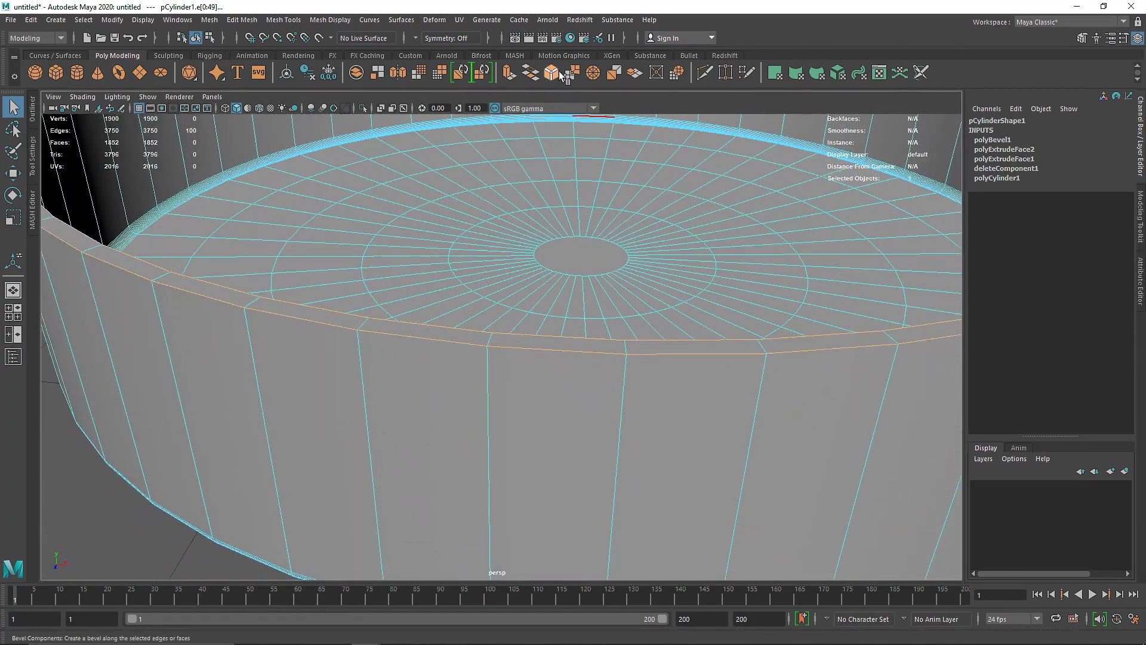
left_click(242, 21)
left_click(256, 58)
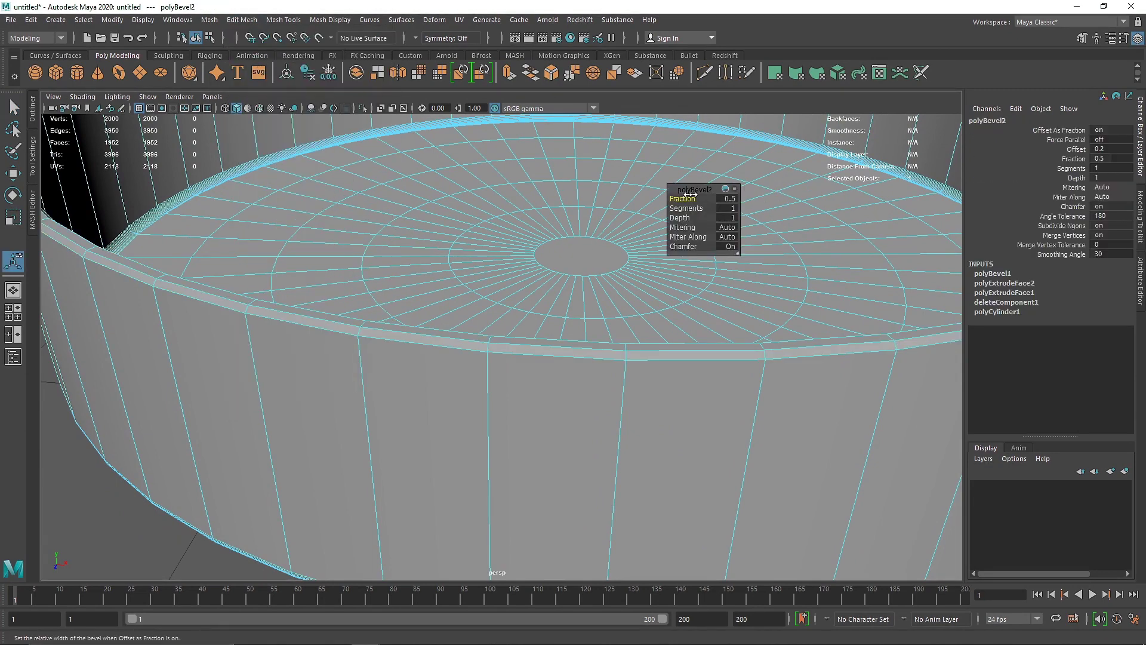
left_click_drag(691, 194, 688, 196)
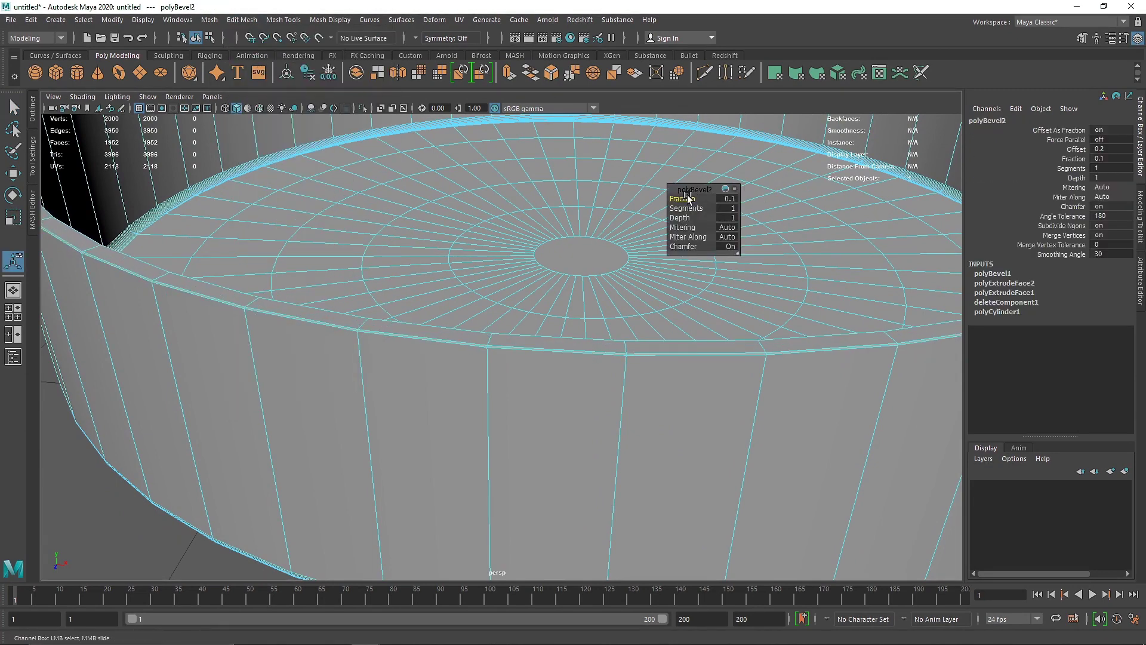
key("f")
right_click_drag(408, 215, 459, 197)
left_click(278, 170)
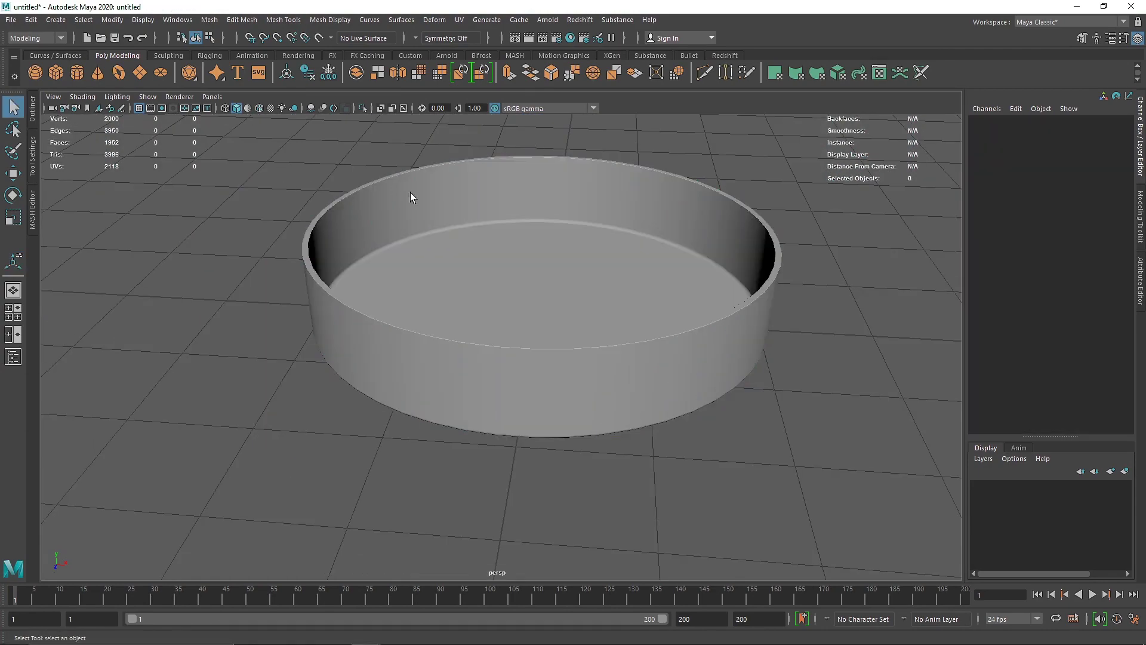
- Inspect the bevelled dish in smooth mesh preview and switch the preview off again
left_click(410, 193)
key("3")
left_click(248, 207)
left_click_drag(578, 334, 571, 296, "alt")
left_click(571, 295)
key("1")
left_click(195, 264)
scroll(391, 285, "down", 4)
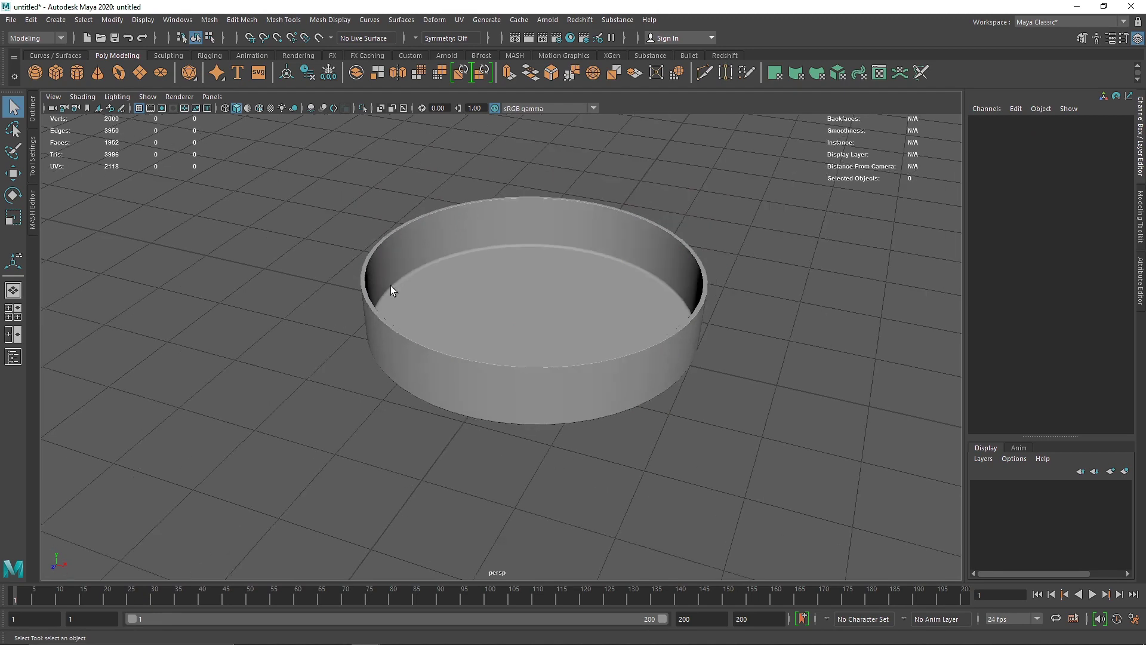
- Lower the dish in the front view onto the grid line, to about 0.404 in Translate Y, and return to perspective
left_click(327, 332)
key("space")
key("space")
scroll(466, 348, "up", 9)
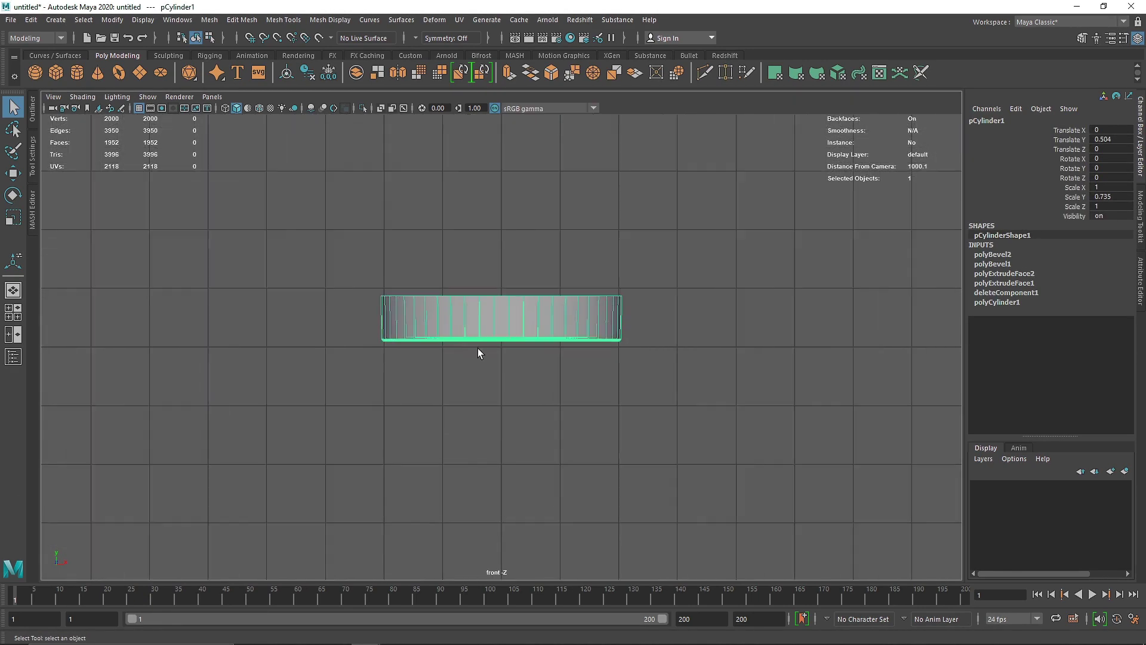
key("w")
left_click_drag(501, 245, 495, 258)
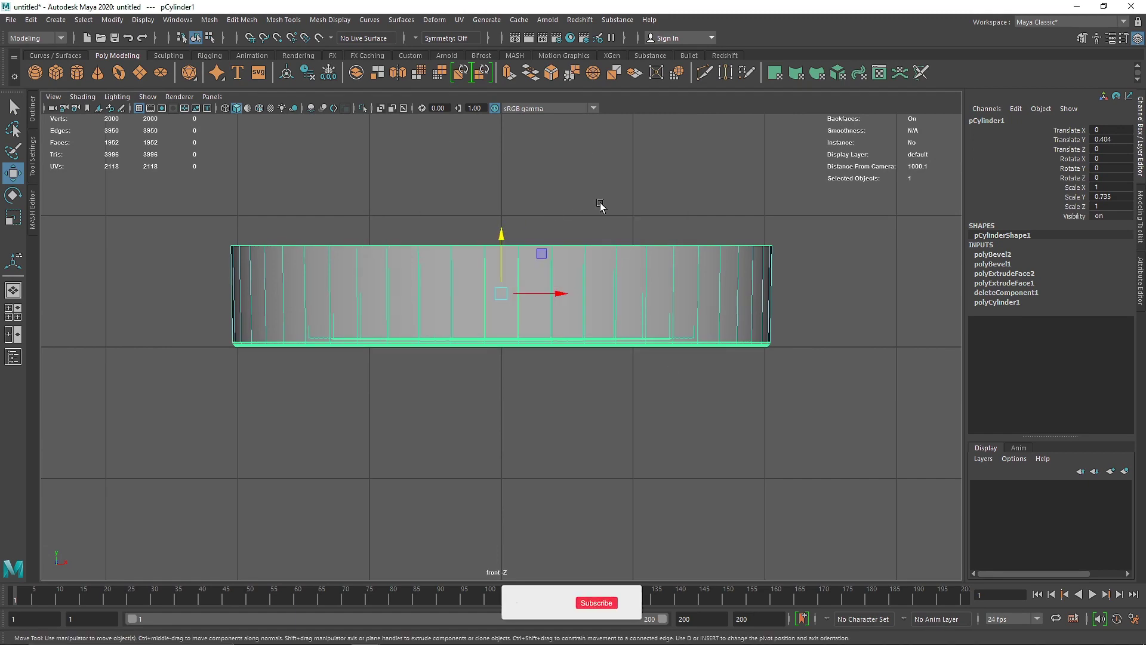
key("space")
key("space")
- Create a polygon plane under the dish and scale it uniformly to about 36.676 as the ground
left_click(143, 70)
scroll(406, 350, "down", 6)
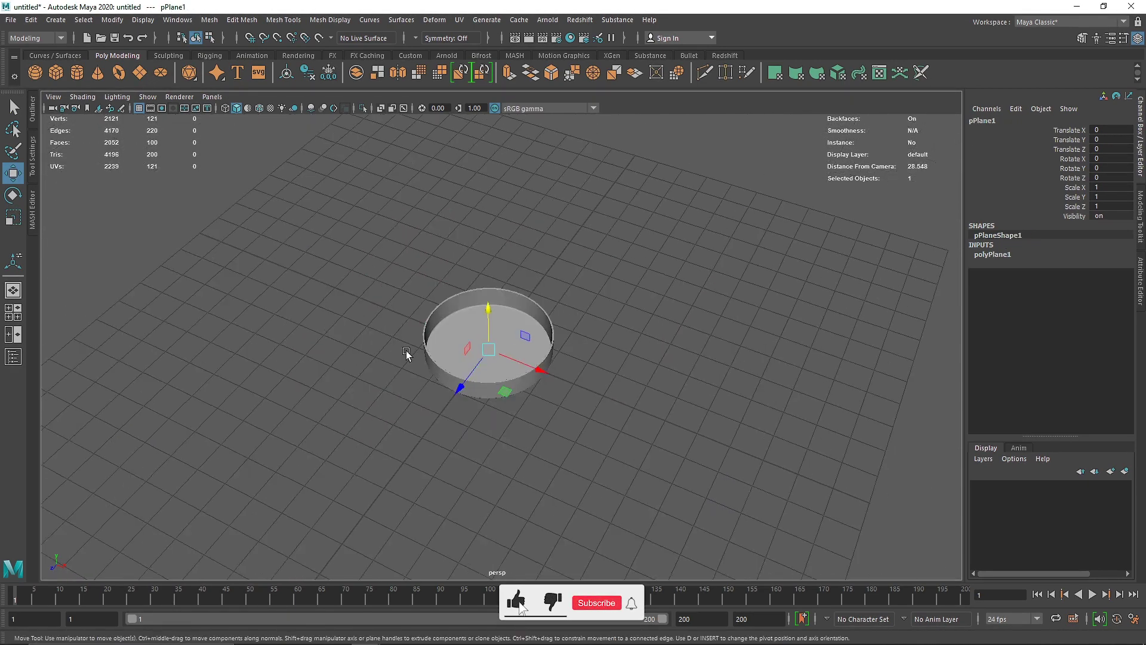
key("r")
left_click_drag(489, 360, 809, 379)
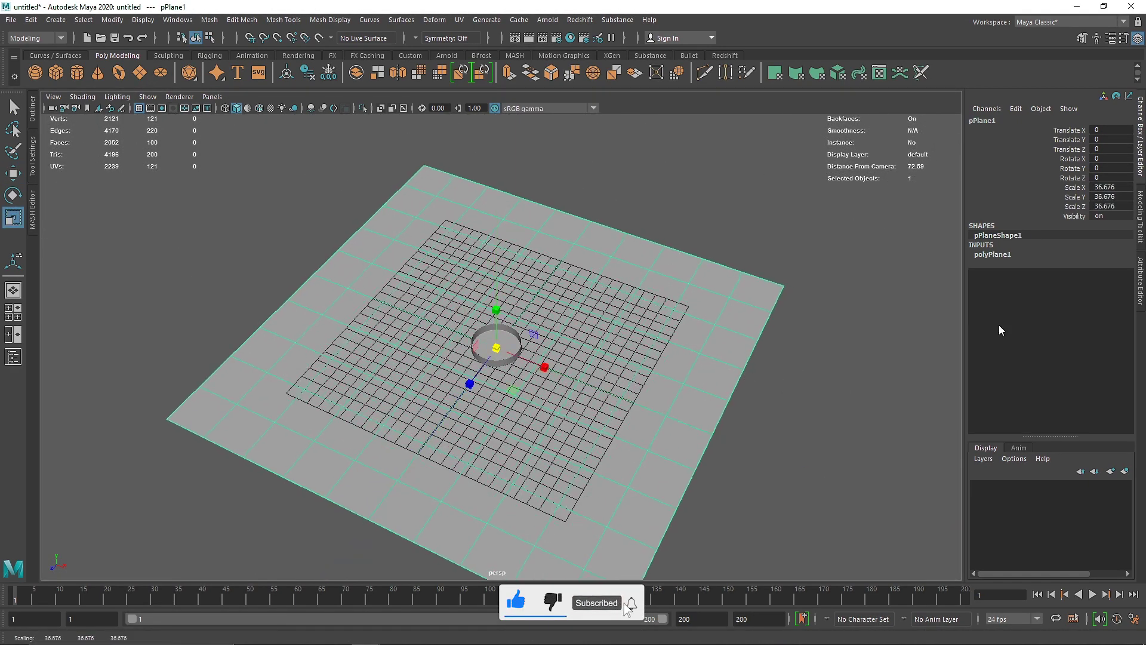
- Set the ground plane's width and height subdivisions to 1 and hide the viewport grid
left_click(1009, 255)
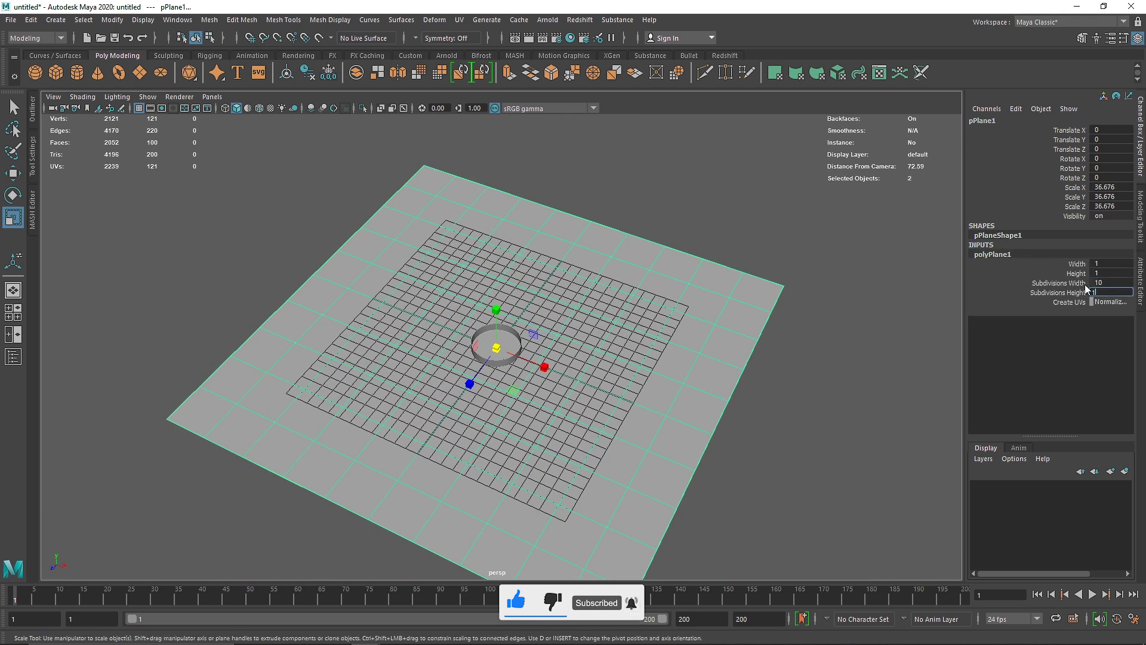
left_click(915, 266)
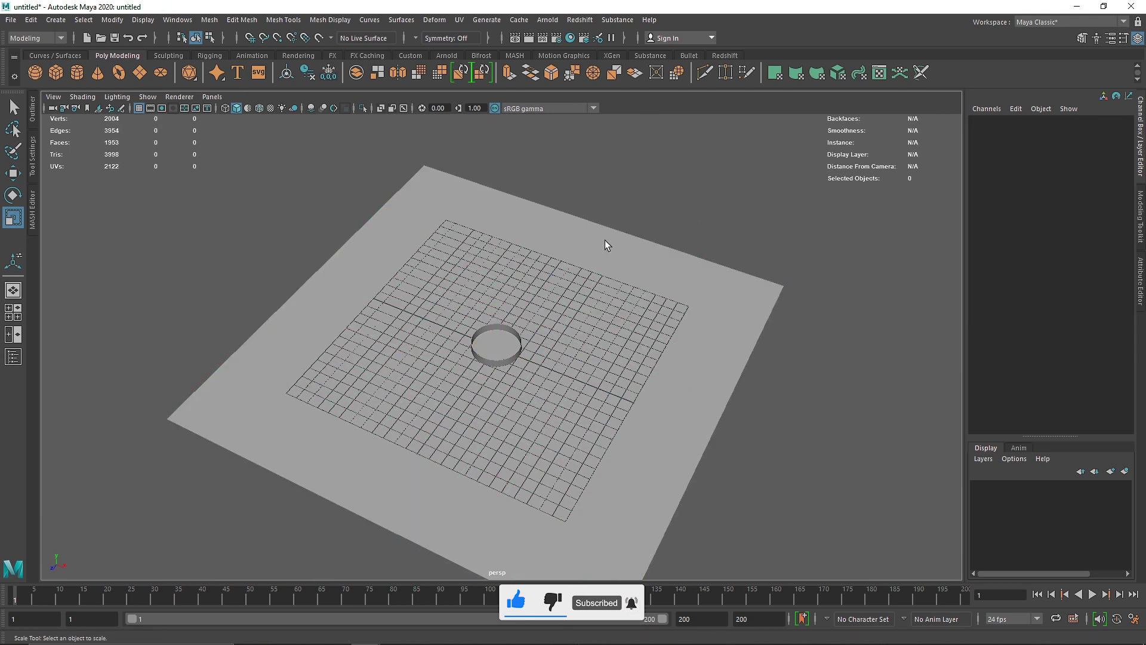
left_click(139, 108)
scroll(540, 350, "up", 10)
left_click_drag(483, 330, 486, 323, "alt")
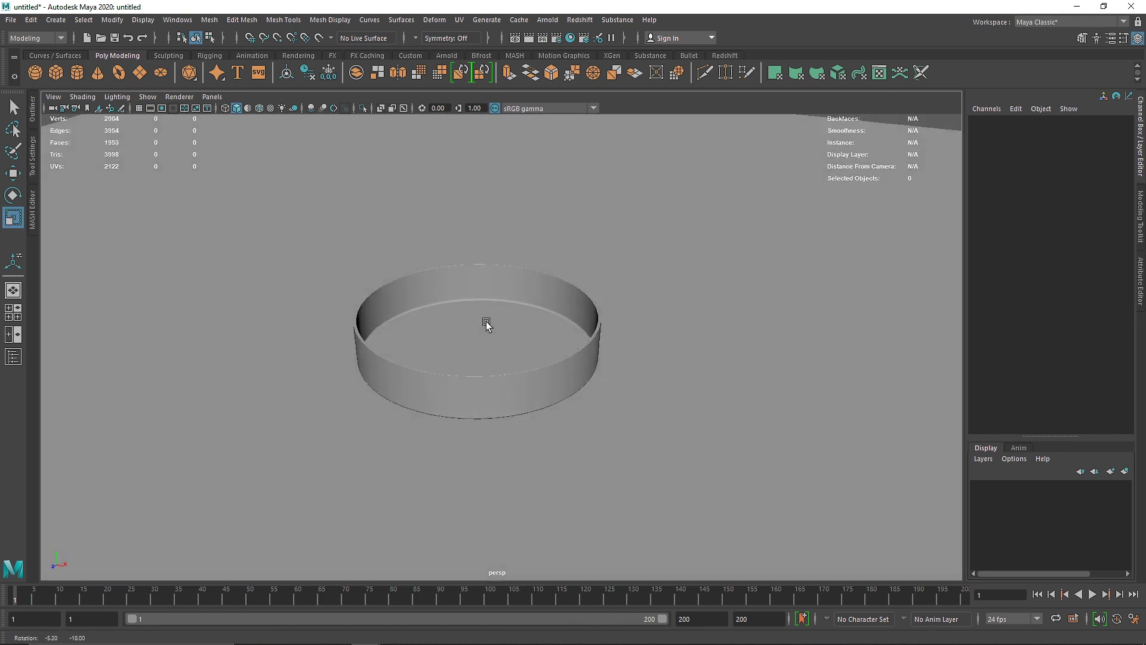
- Create a camera, look through it, and orbit it back to view the dish from above
left_click(55, 20)
mouse_move(128, 99)
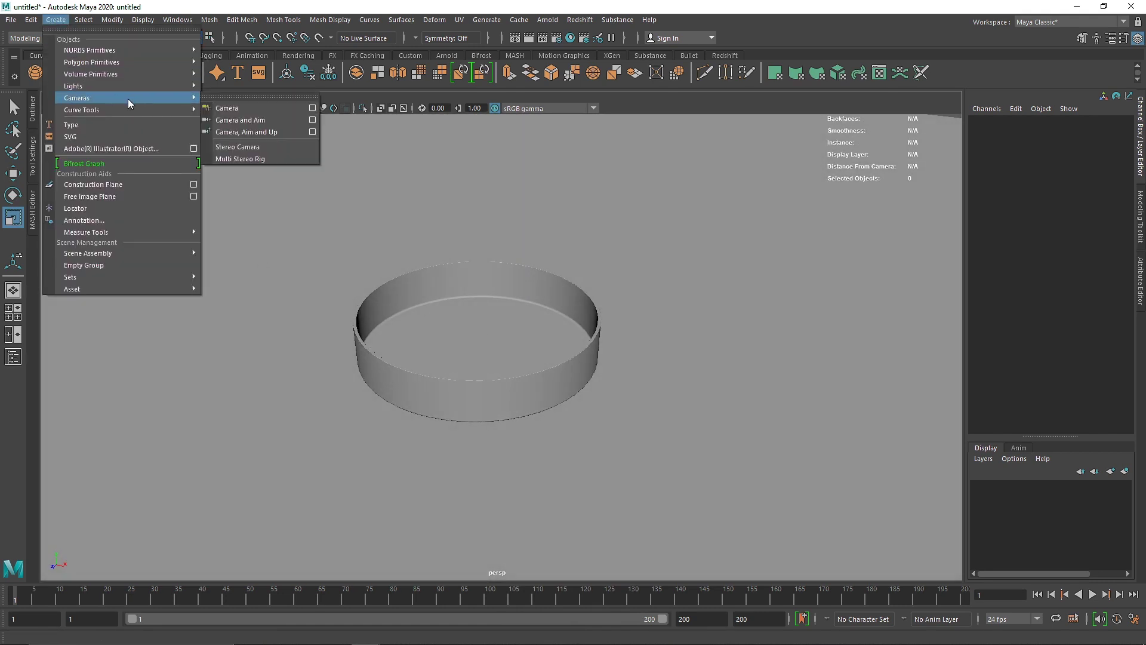
left_click(248, 111)
left_click(212, 96)
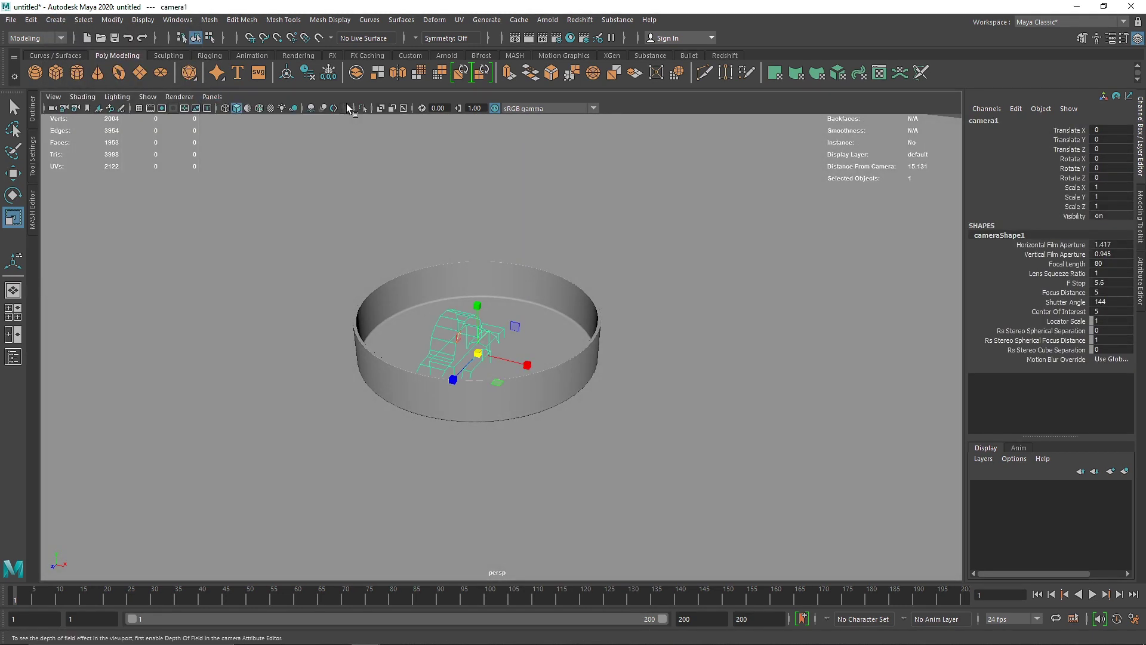
left_click(212, 96)
mouse_move(257, 109)
left_click(359, 120)
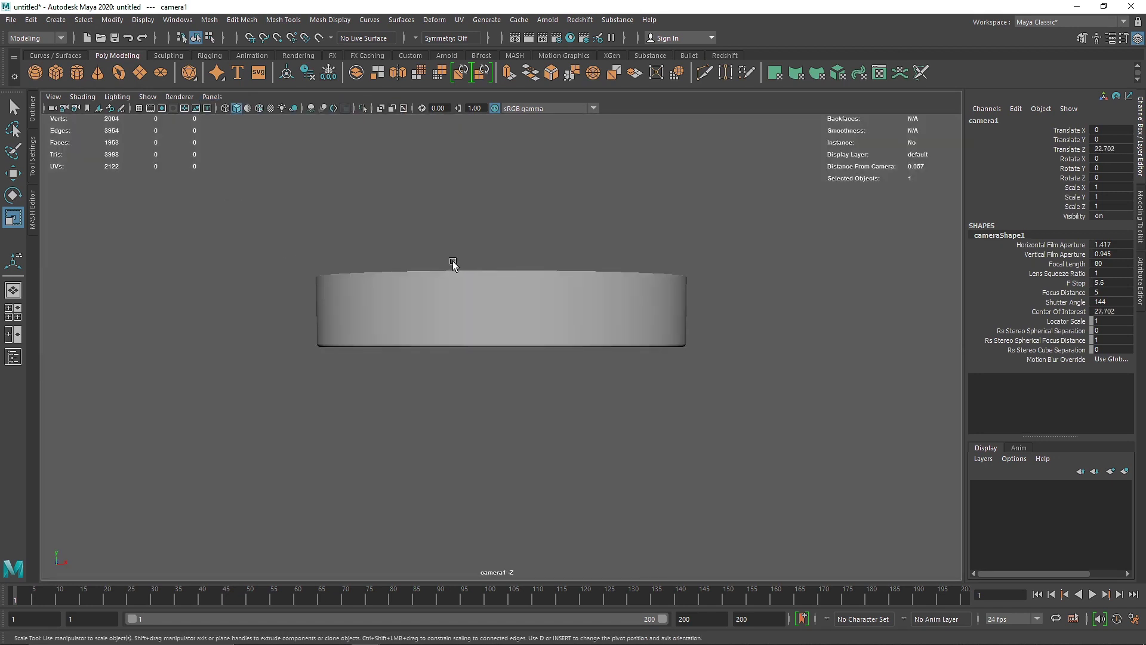
left_click_drag(453, 260, 460, 477, "alt")
left_click(460, 476)
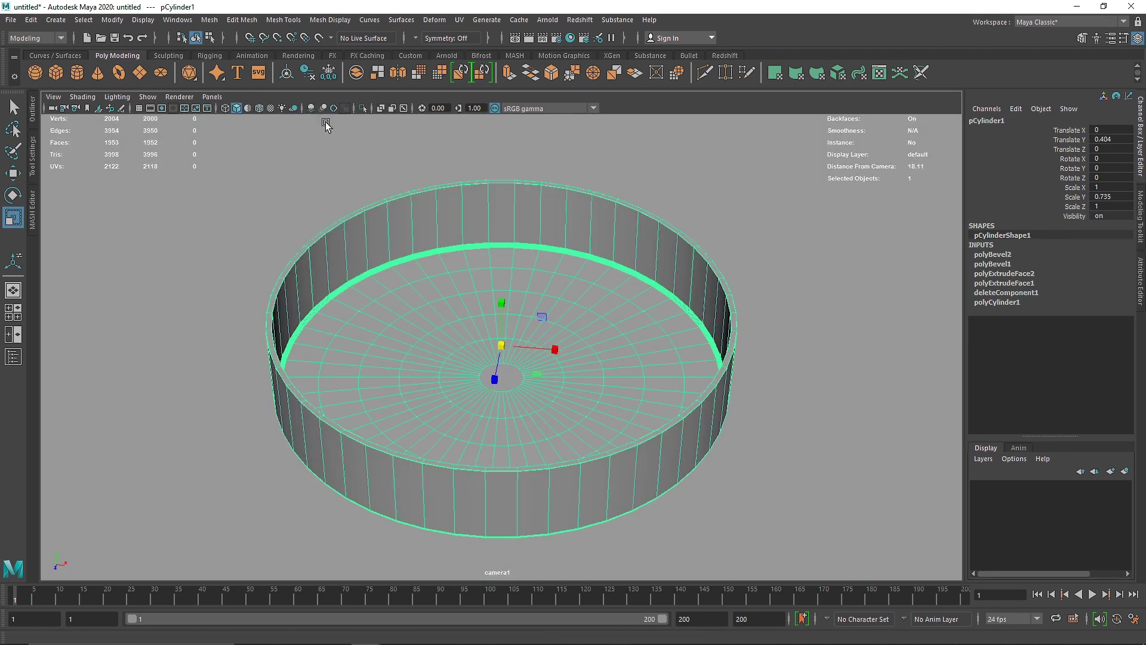
- Show the masked resolution gate in the camera view, frame the whole dish inside it, and display the dish's attributes
left_click(152, 109)
left_click(152, 108)
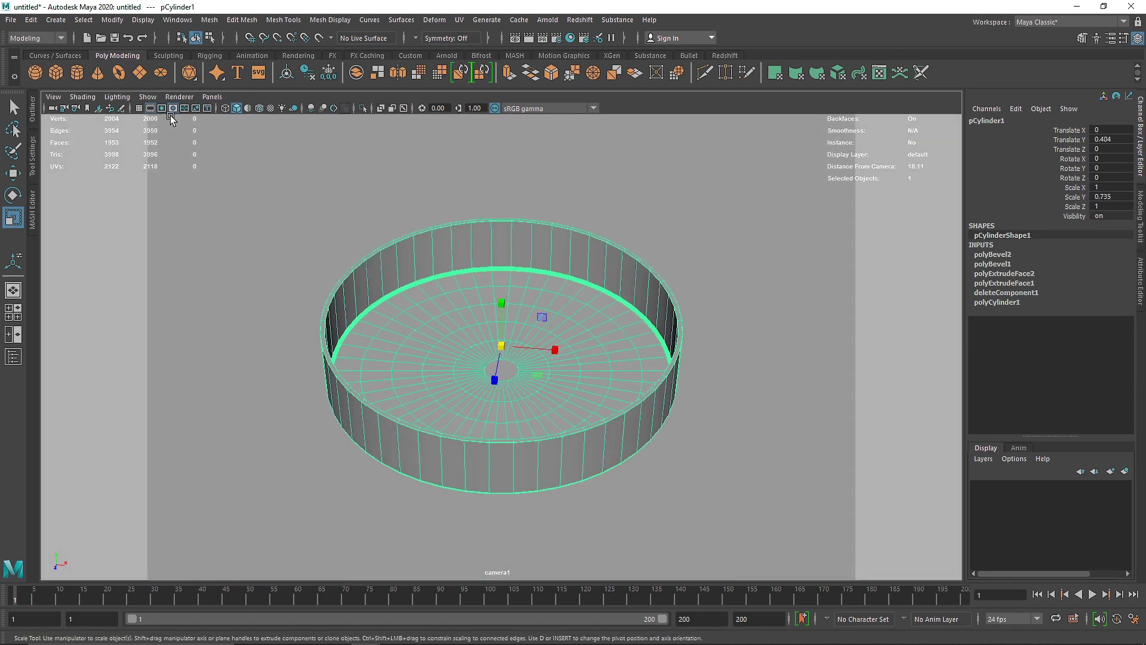
left_click(163, 109)
right_click_drag(499, 252, 543, 275, "alt")
left_click(1142, 287)
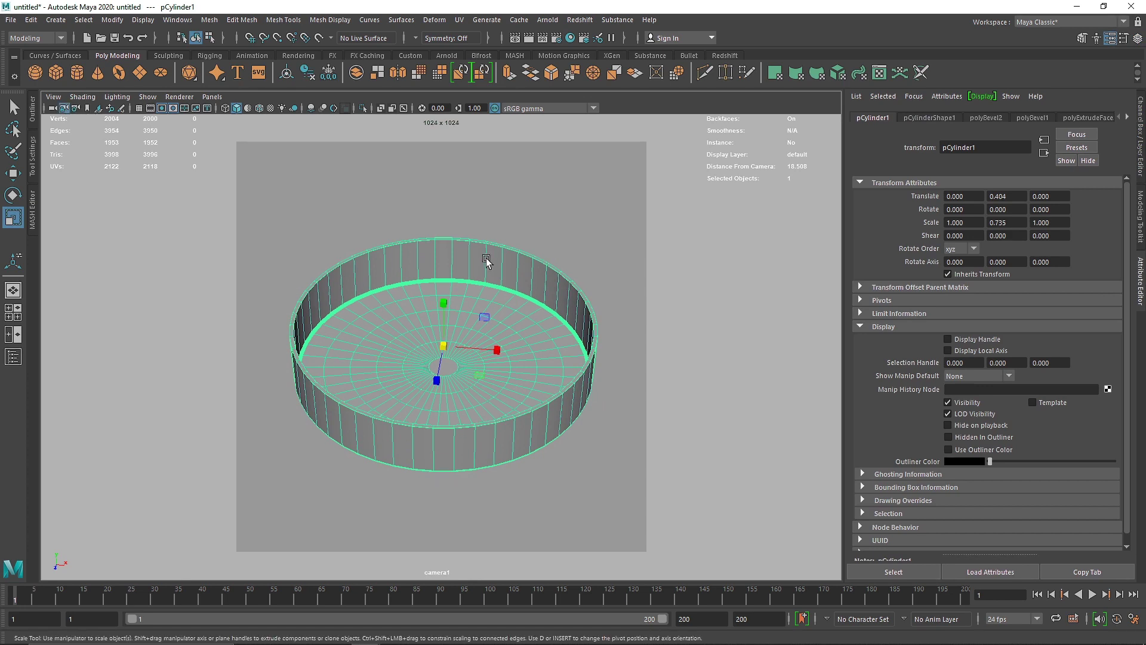
- Return to the perspective view, create a polygon disc, and raise it above the dish to about 1.106 in Translate Y
left_click(462, 211)
key("space")
left_click_drag(369, 231, 385, 213)
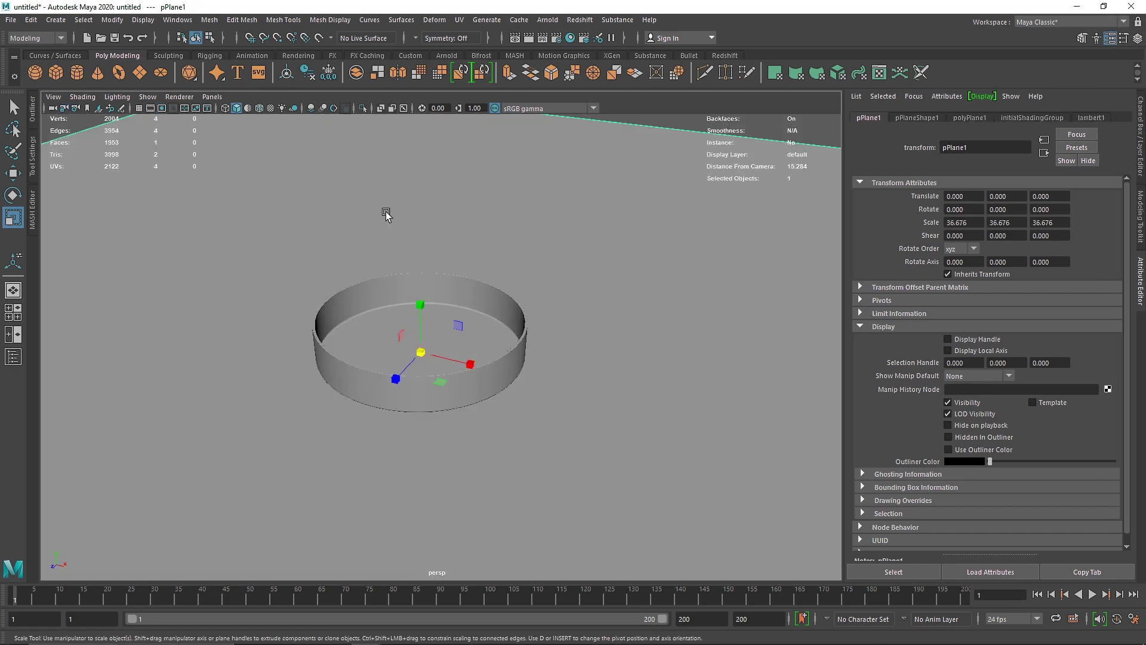
left_click(160, 72)
key("w")
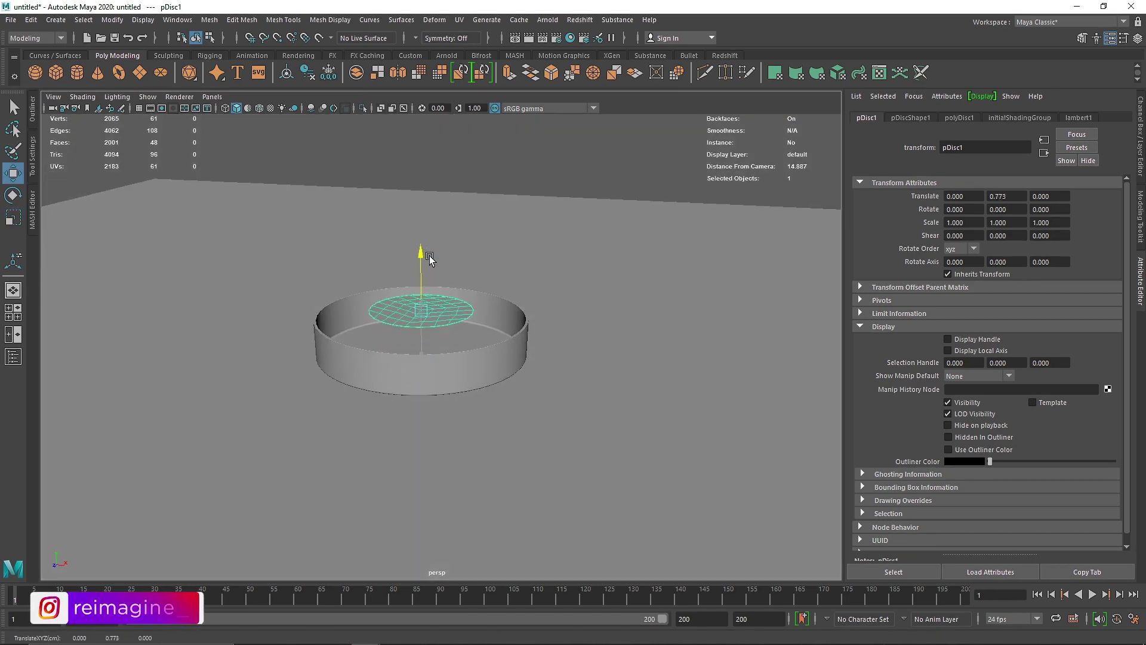
left_click_drag(428, 259, 395, 300)
- Set the disc's sides to 6 and its subdivisions to 6
scroll(417, 349, "up", 5)
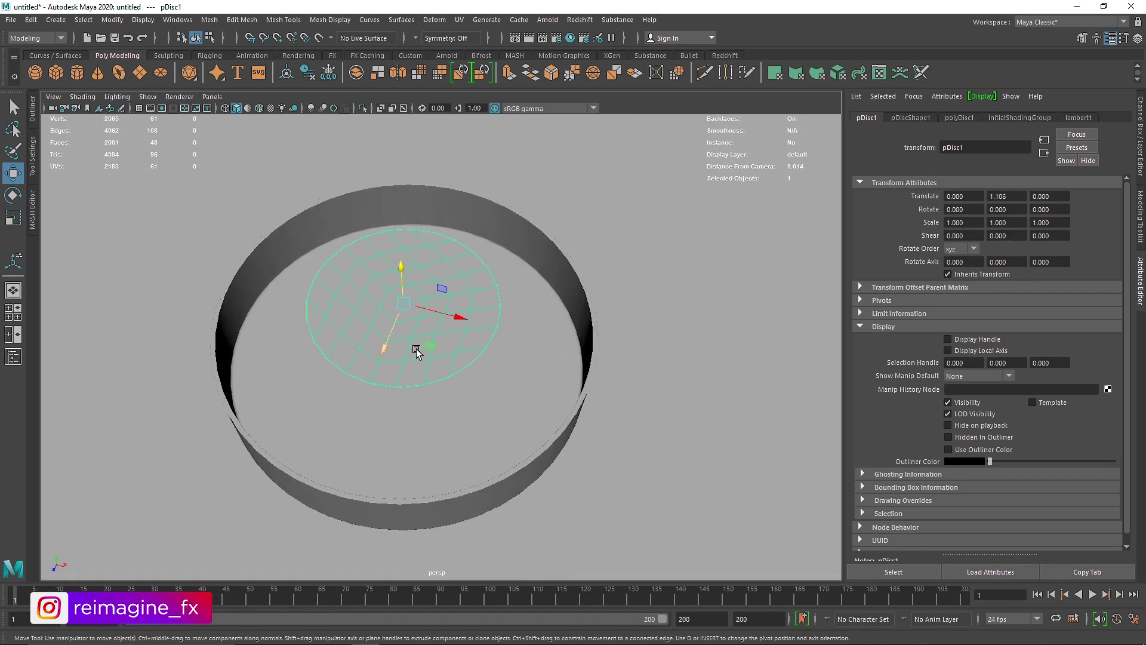
middle_click_drag(376, 285, 406, 265, "alt")
left_click_drag(406, 264, 353, 267, "alt")
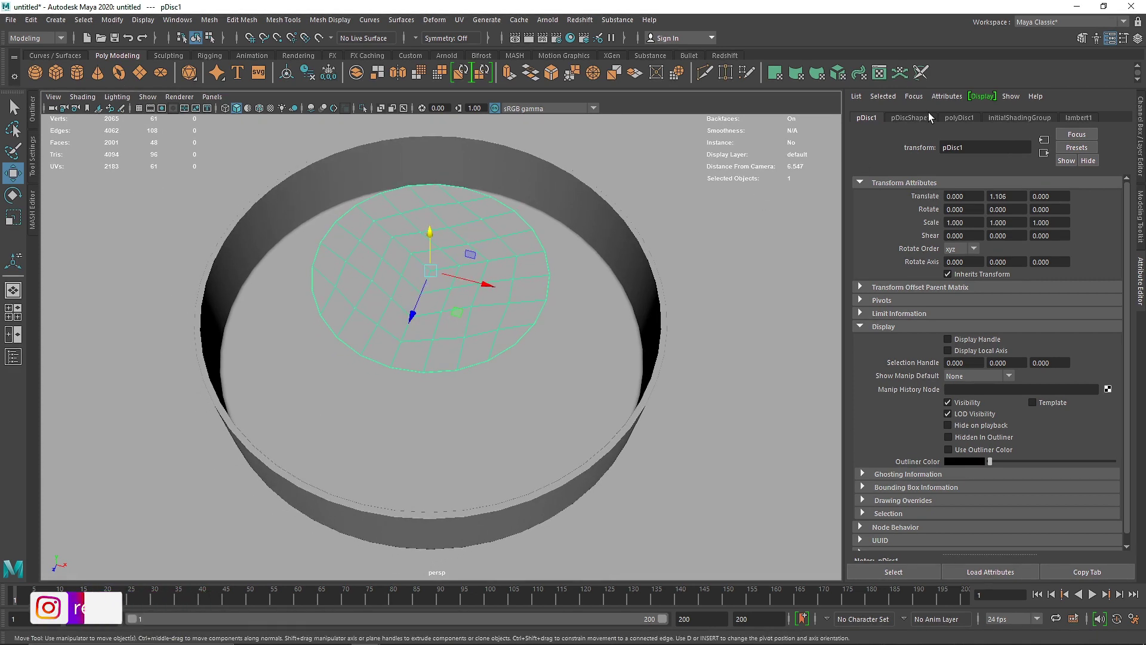
left_click(961, 117)
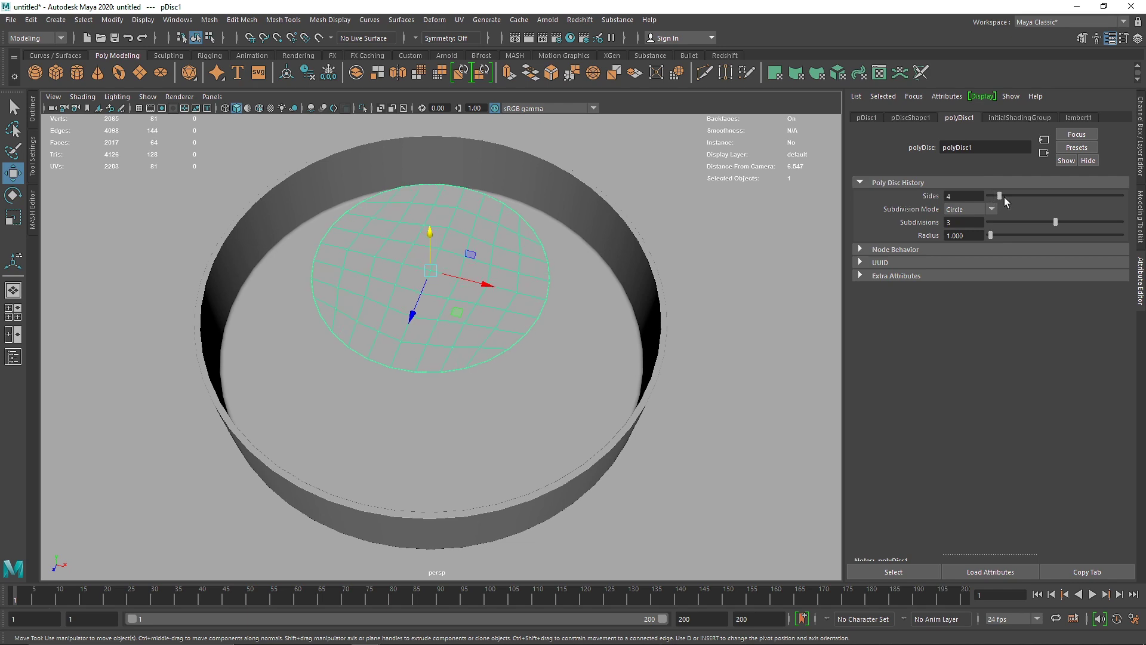
left_click_drag(1056, 223, 1136, 226)
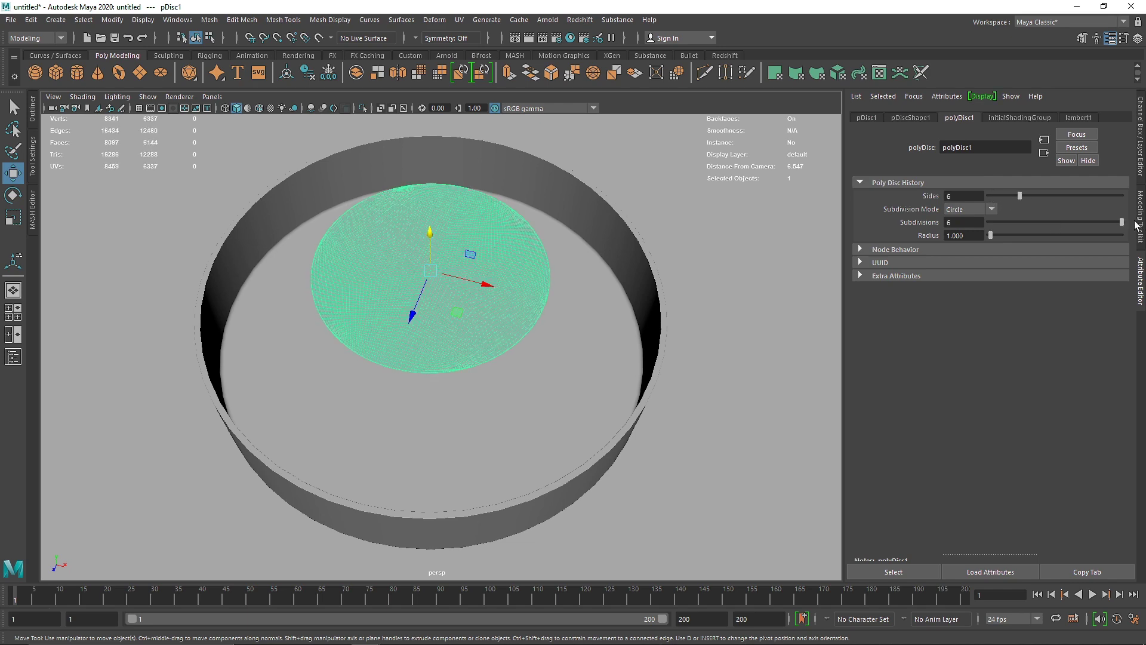
- Scale the disc uniformly to fit just within the dish's wall, checking the fit in the wireframe top view
left_click_drag(506, 299, 503, 255, "alt")
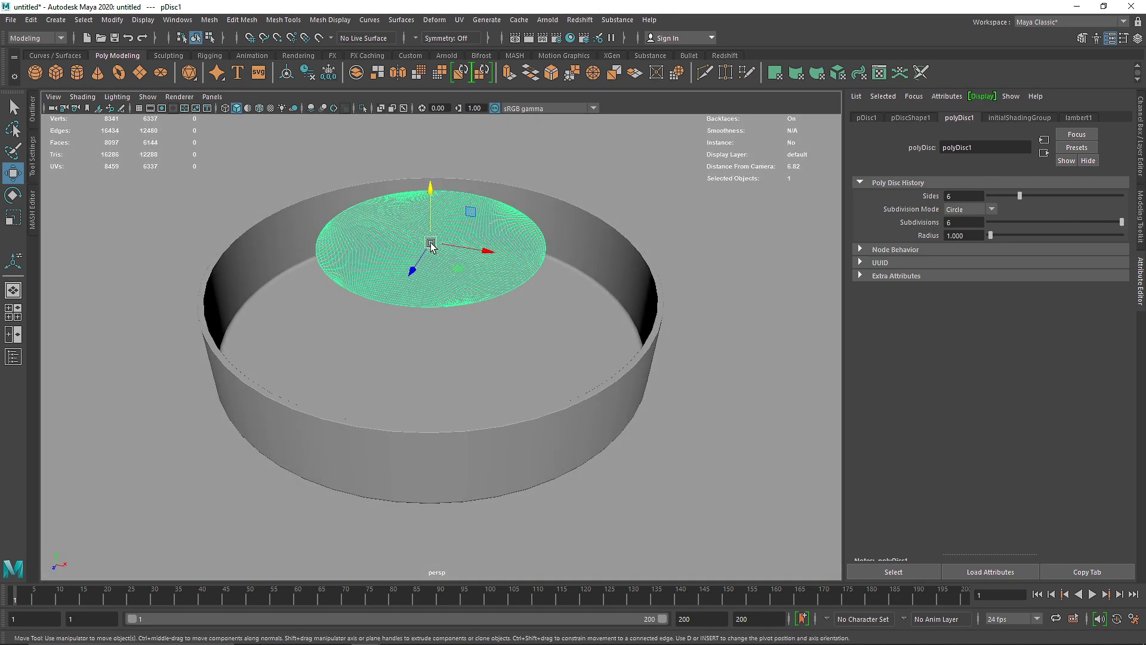
key("r")
left_click_drag(432, 246, 550, 259)
key("space")
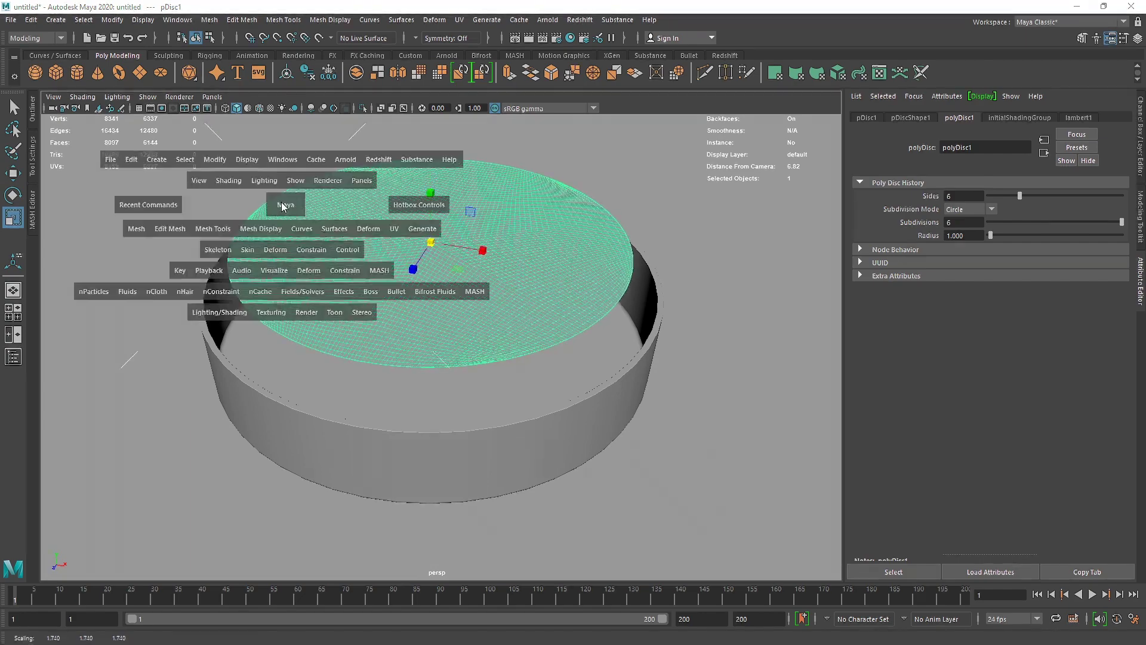
left_click_drag(285, 206, 307, 197)
right_click_drag(344, 253, 506, 373, "alt")
key("4")
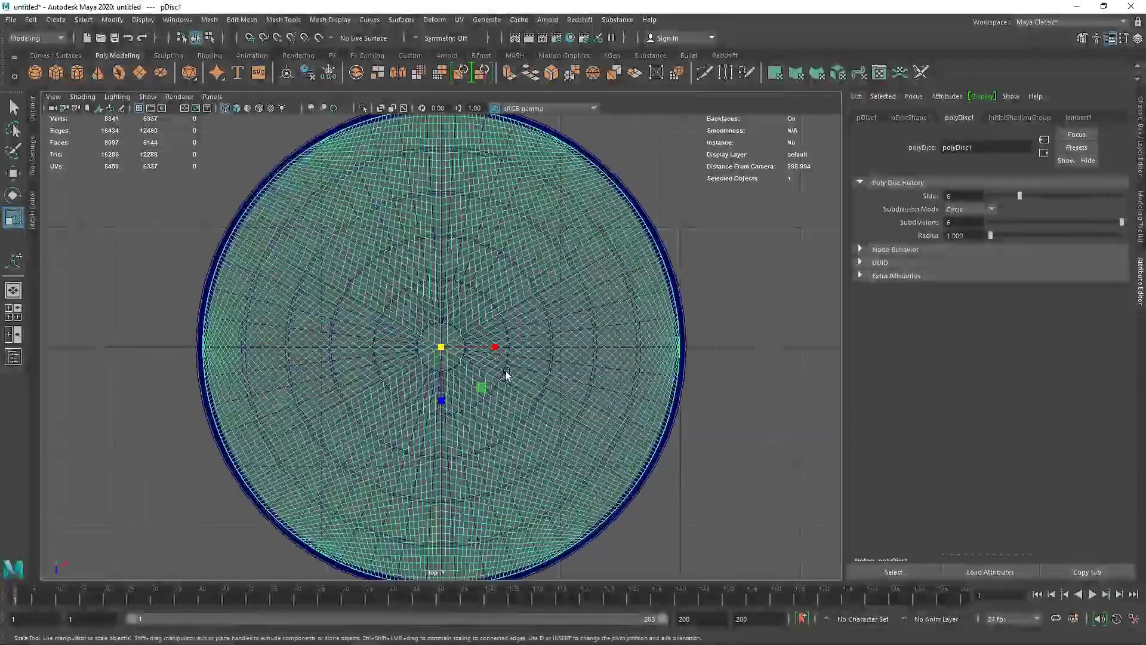
middle_click_drag(506, 374, 427, 320, "alt")
scroll(406, 311, "up", 2)
left_click_drag(364, 273, 358, 248)
- Lower the disc onto the dish's floor in the wireframe front view, to about 0.077 in Translate Y, and return to perspective
key("space")
key("space")
key("space")
key("space")
scroll(425, 224, "up", 1)
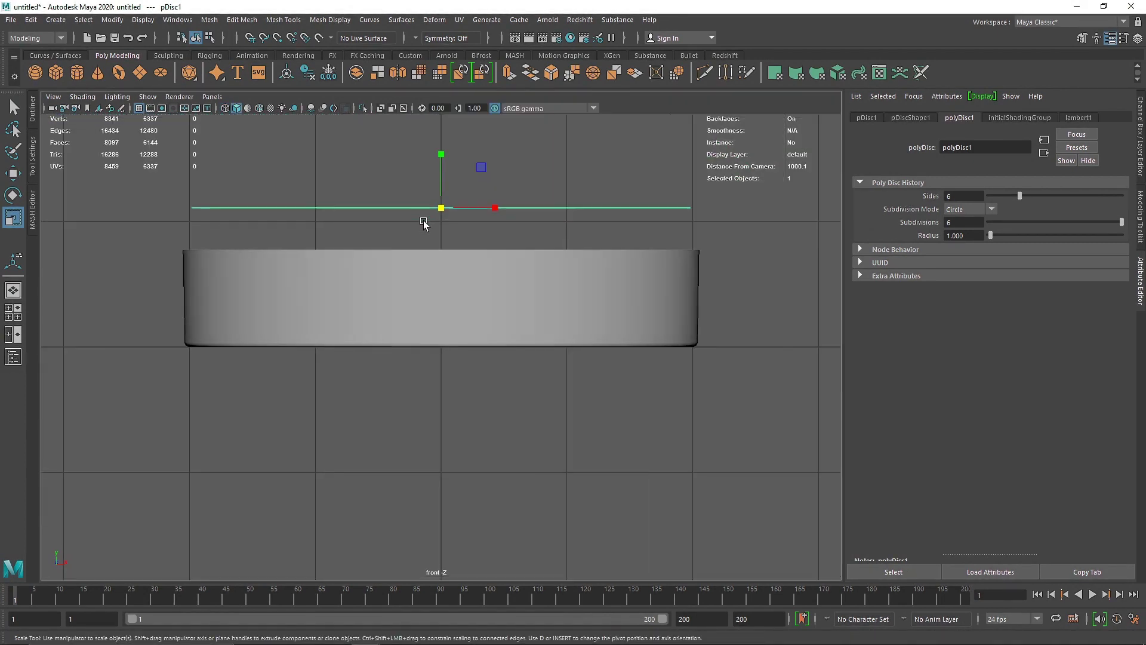
key("4")
key("w")
left_click_drag(441, 163, 440, 192)
left_click_drag(441, 274, 438, 290)
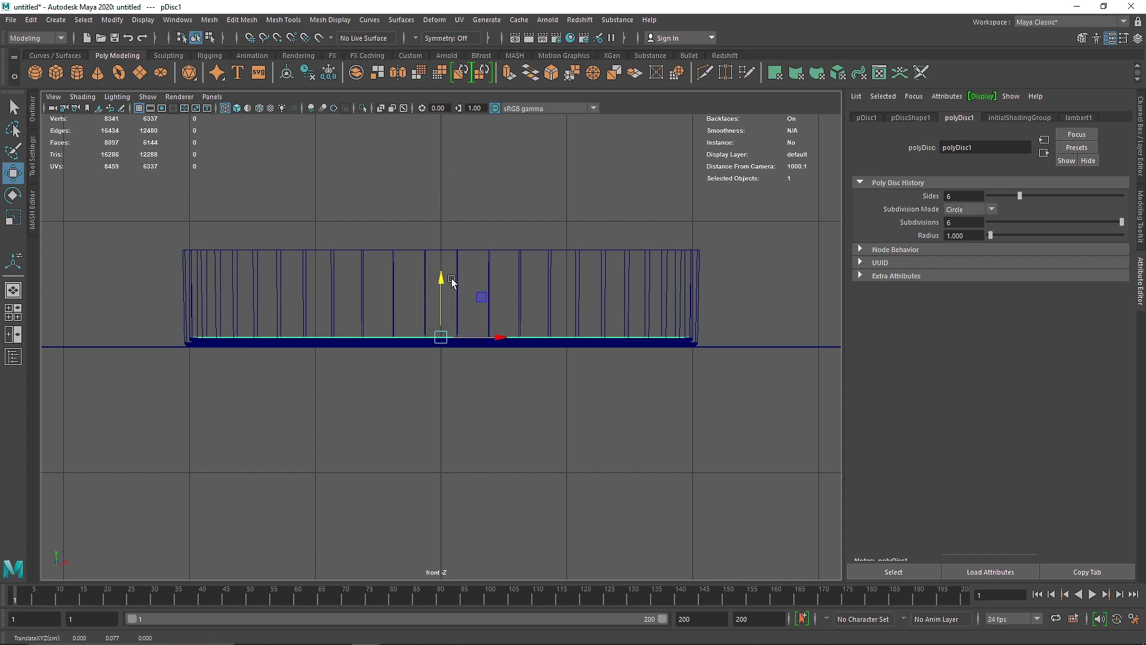
key("space")
key("space")
left_click_drag(564, 256, 525, 294, "alt")
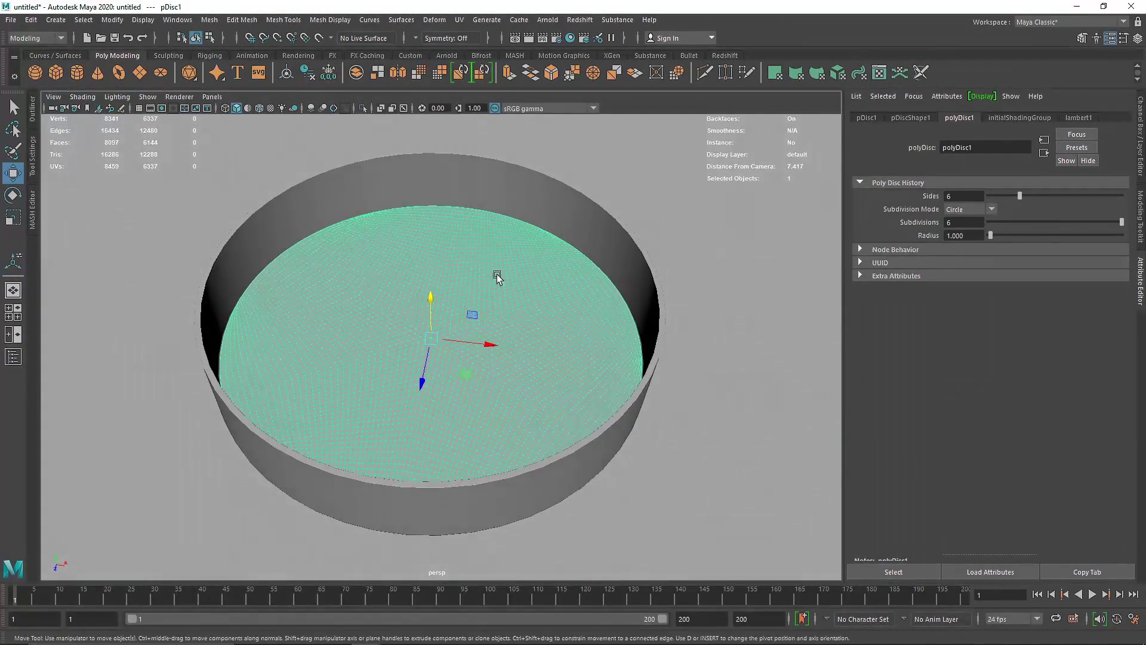
- Rename the disc as Fluid and the ground plane as Floor
left_click(33, 110)
double_click(73, 229)
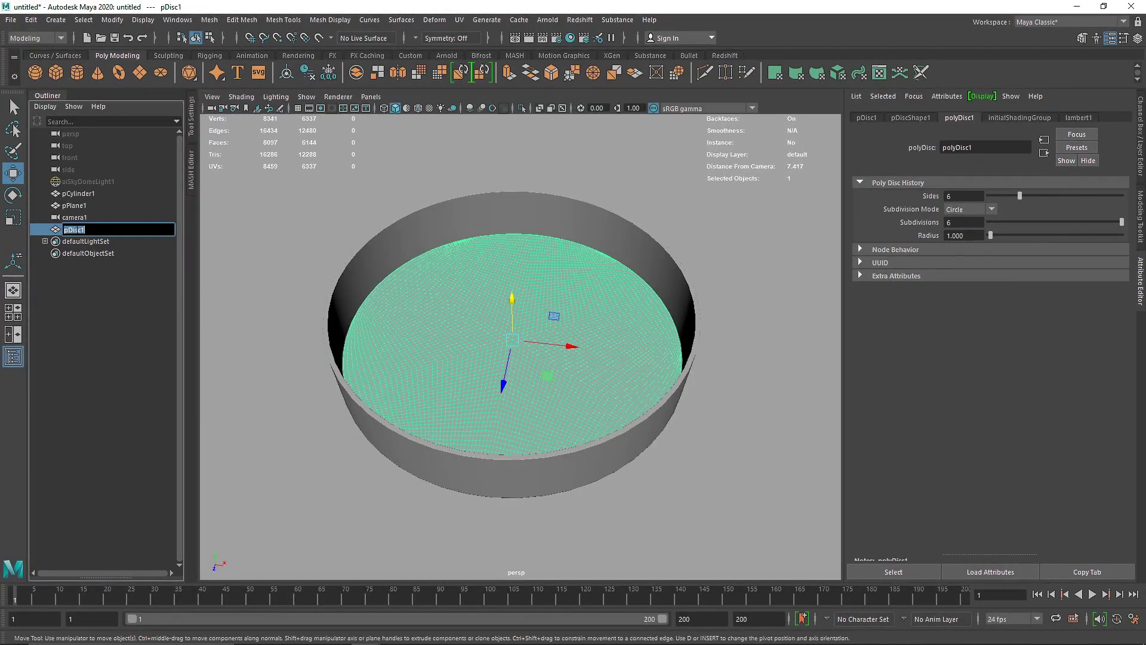
type("Fluid")
key("Return")
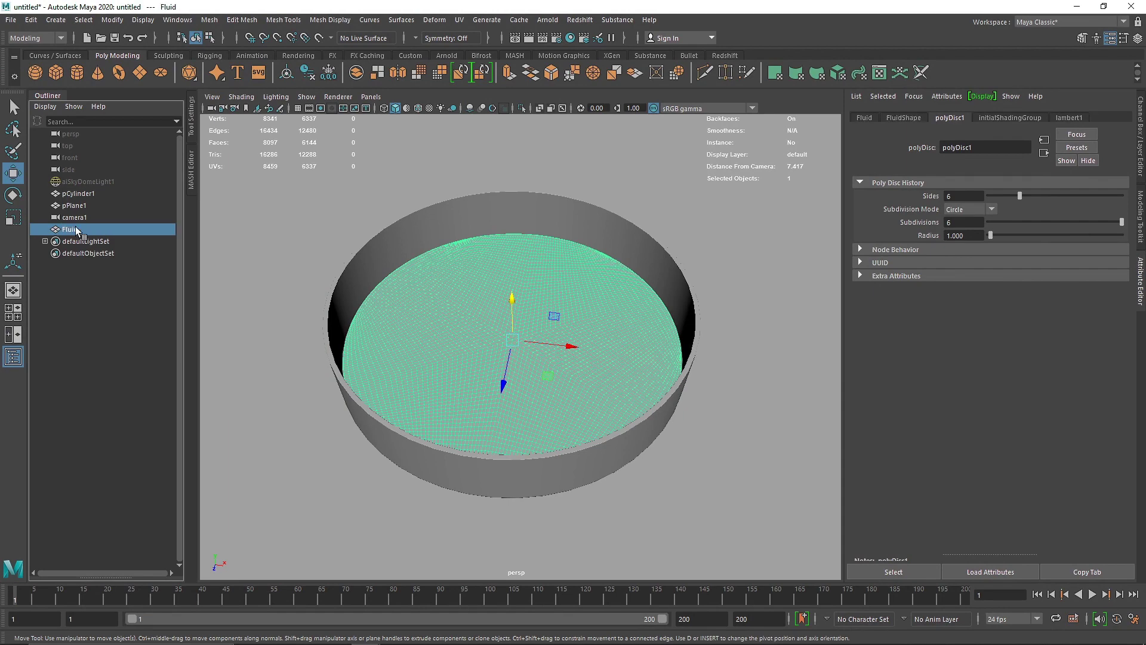
double_click(75, 206)
type("Floo")
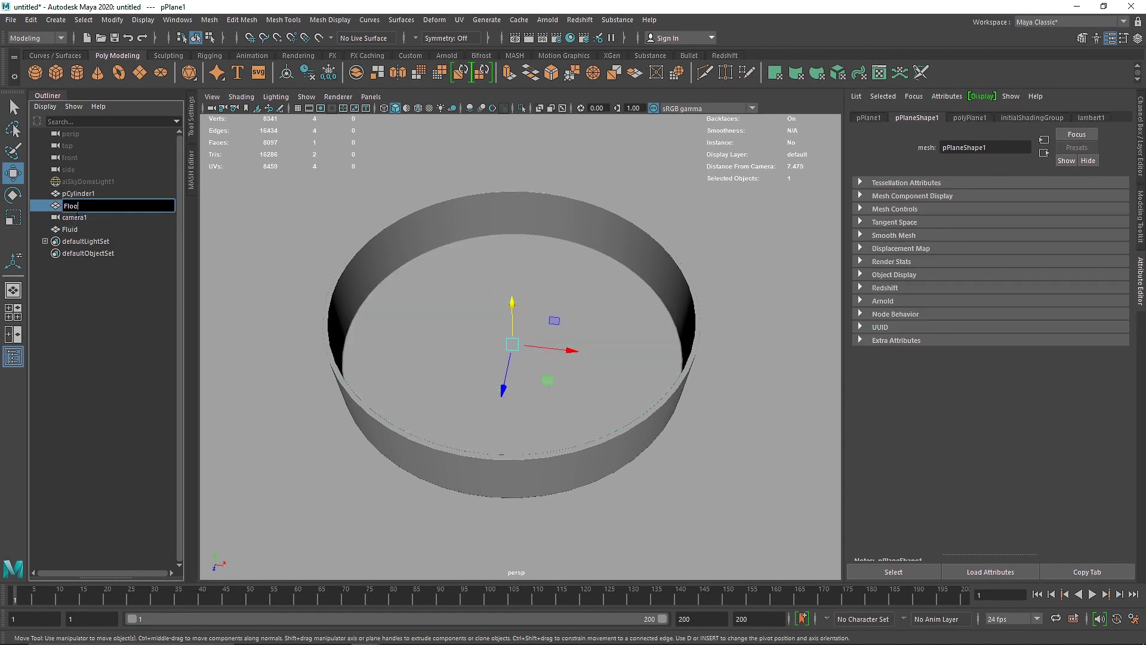
type("r")
key("Return")
- Rename the dish as Container, select the camera, and close the Outliner
double_click(75, 194)
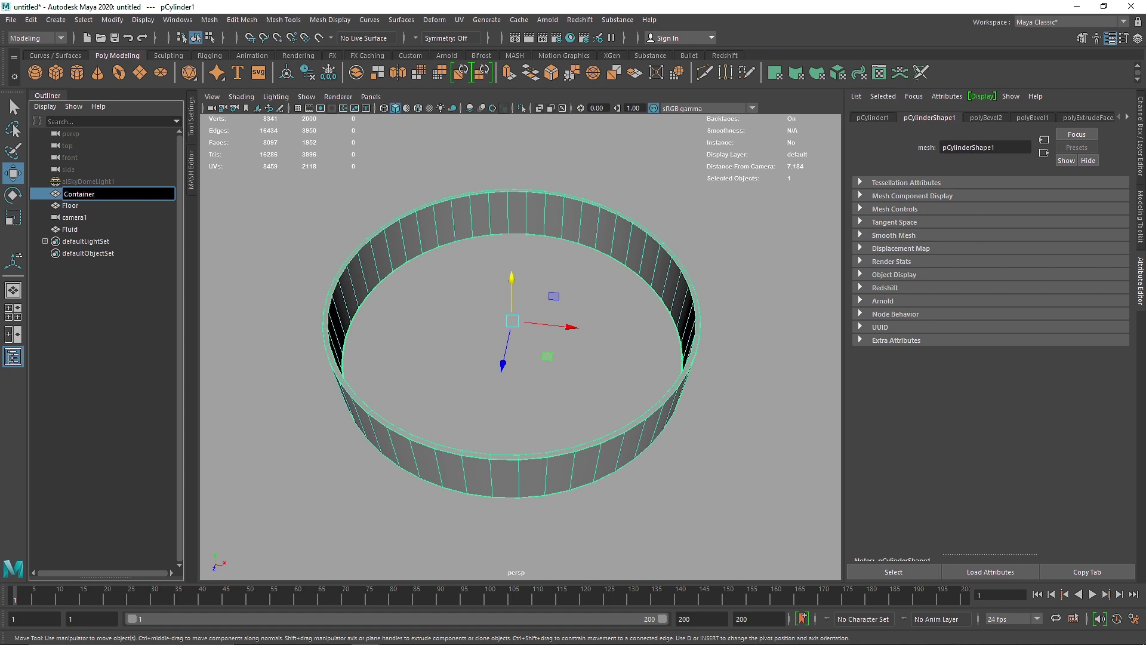
key("Return")
left_click(87, 216)
left_click(56, 97)
- Assign a new aiStandardSurface material named Venom to the Fluid disc, with its base weight at 1.000
left_click(460, 292)
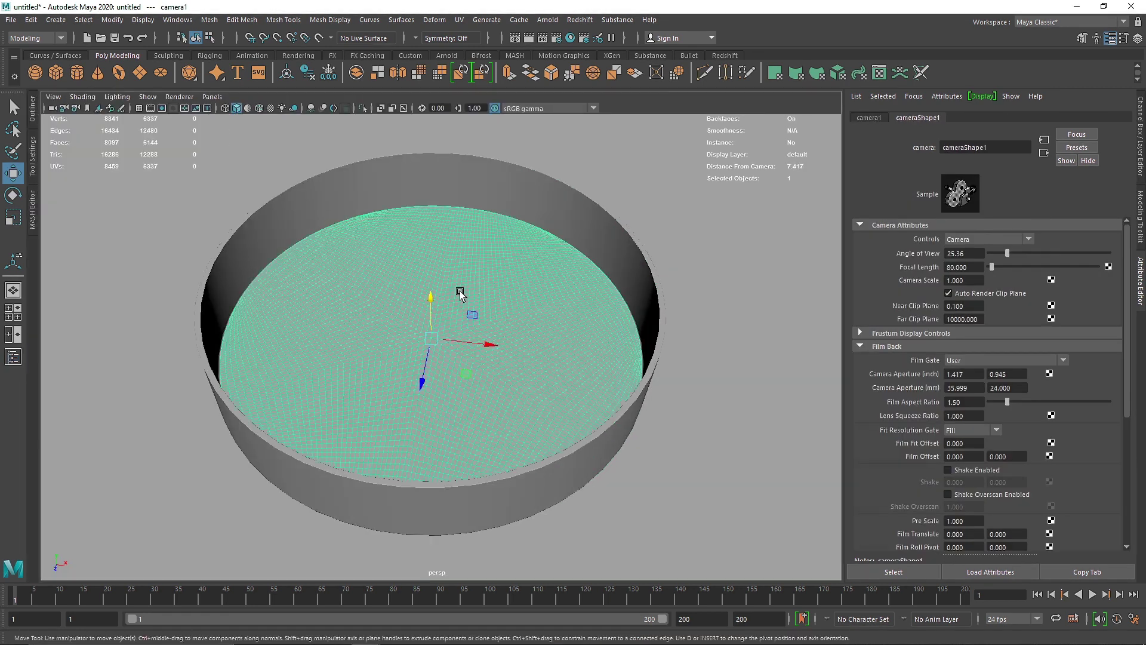
right_click(458, 263)
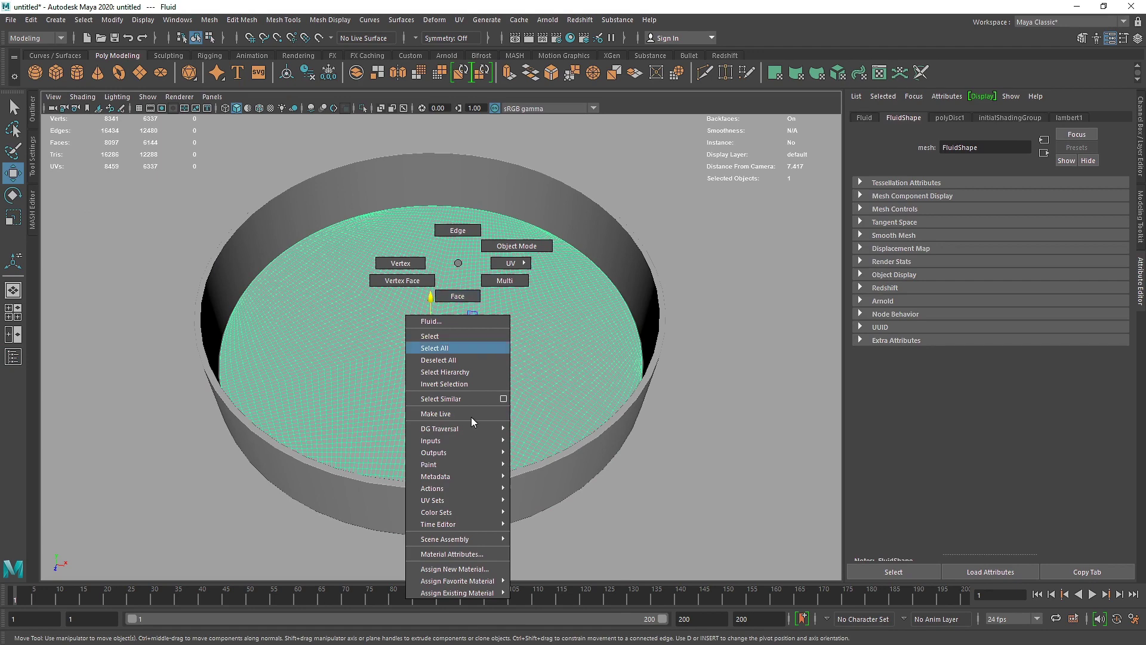
left_click(458, 569)
left_click(486, 285)
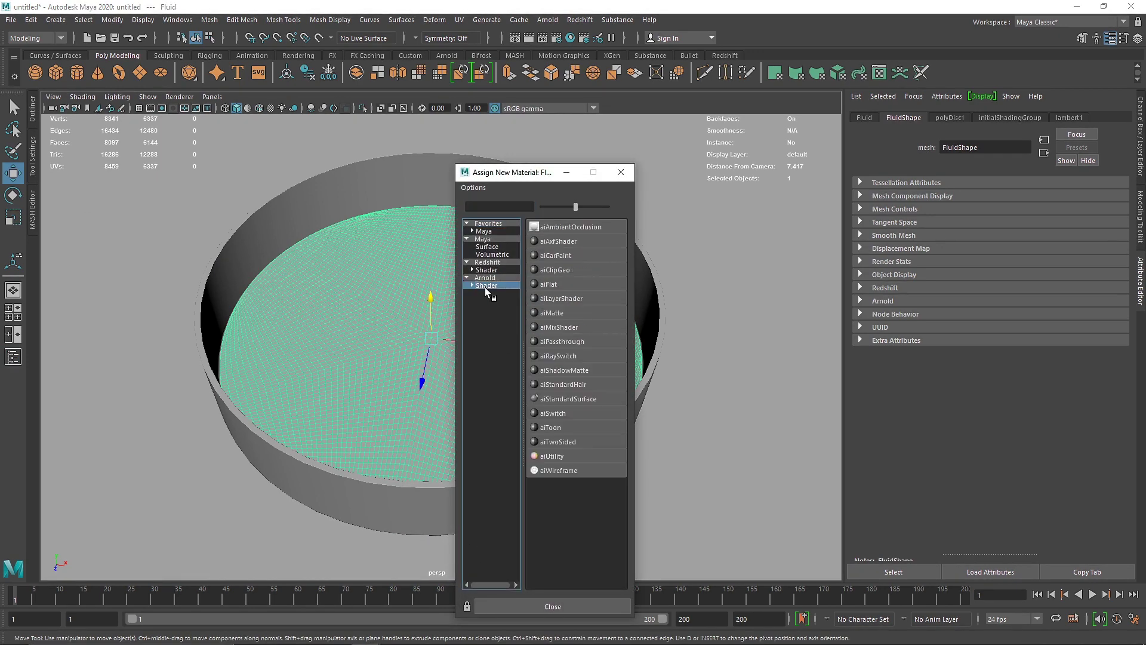
left_click(585, 400)
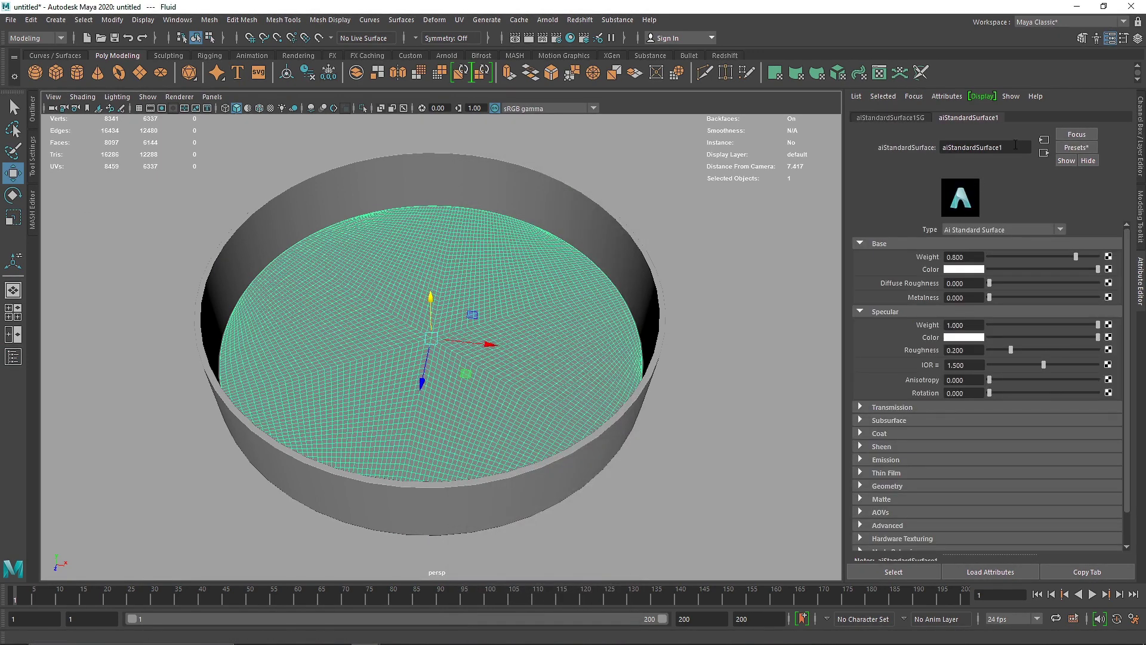
type("Venom")
key("Return")
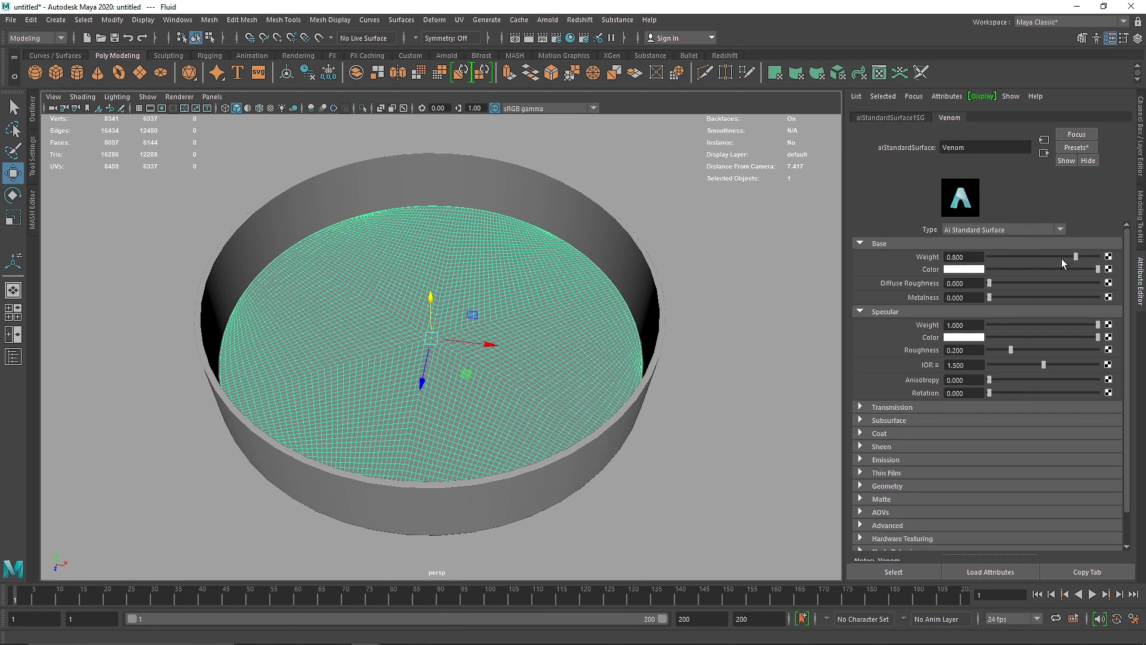
left_click_drag(1062, 259, 1102, 257)
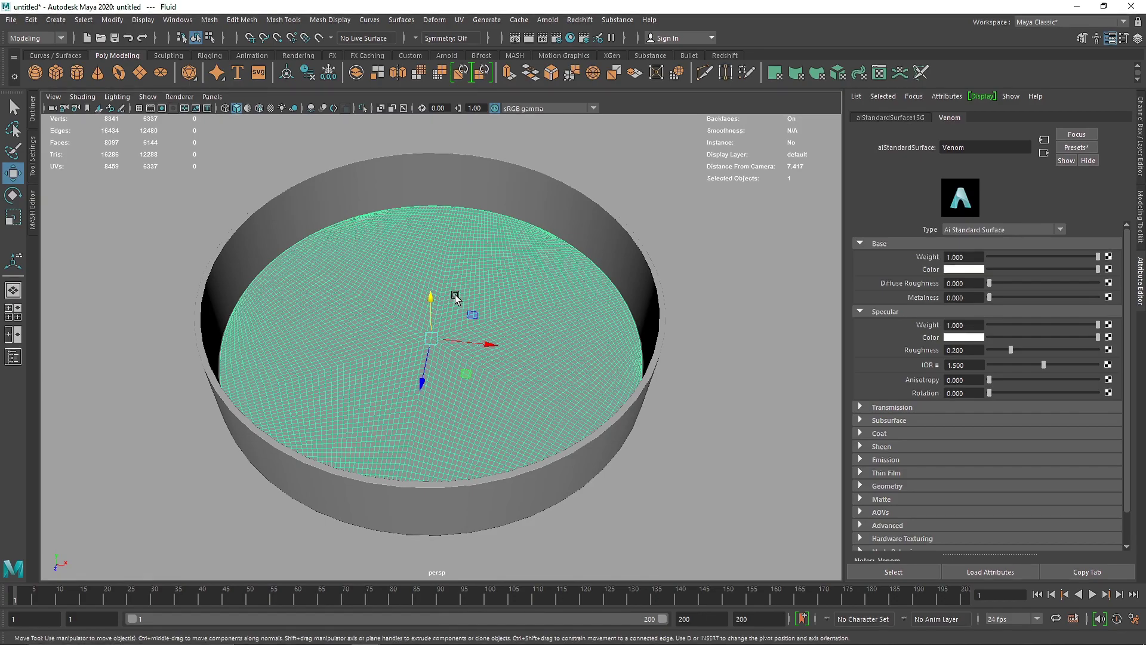
- Graph the Venom material's network in the Hypershade and move its two nodes aside together
left_click(571, 38)
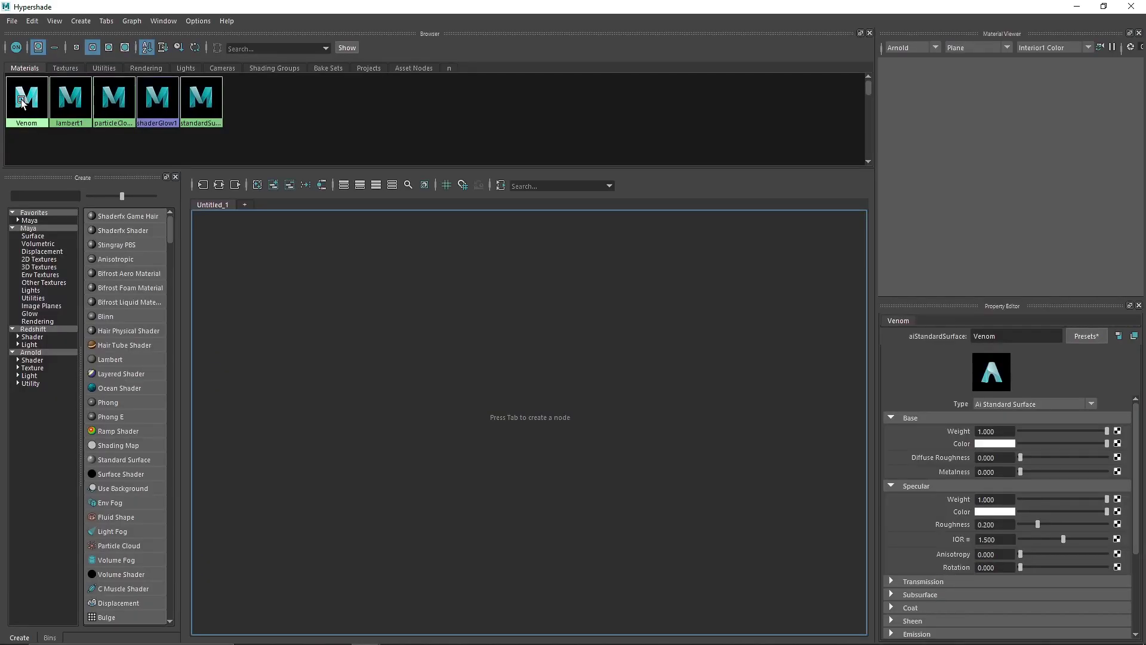
right_click(22, 103)
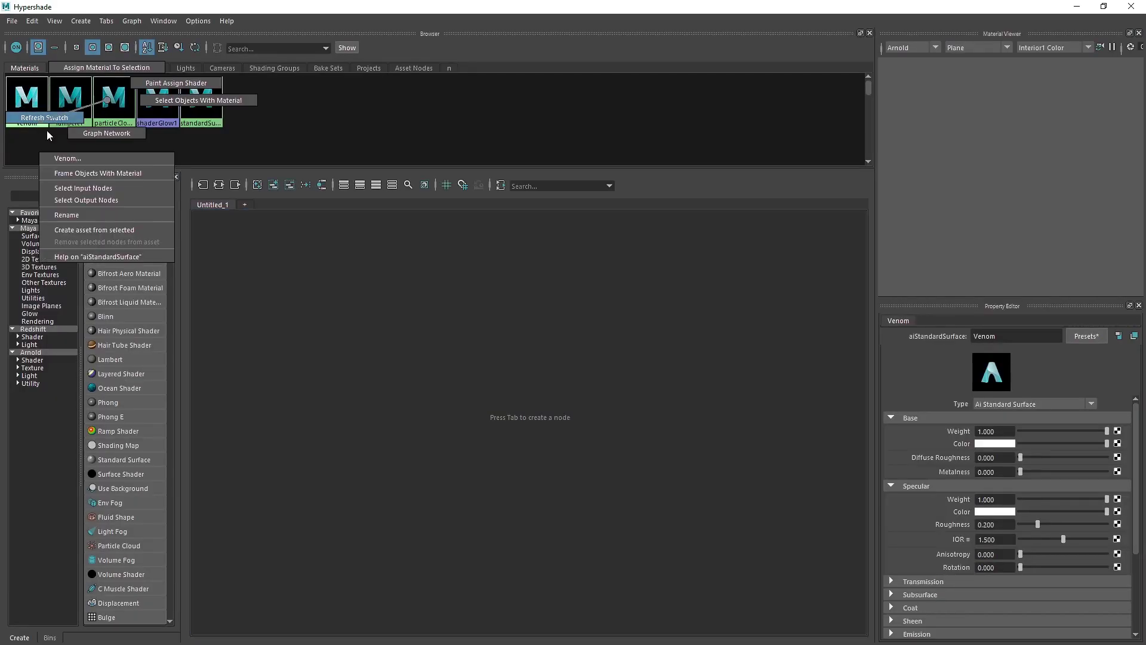
left_click(93, 131)
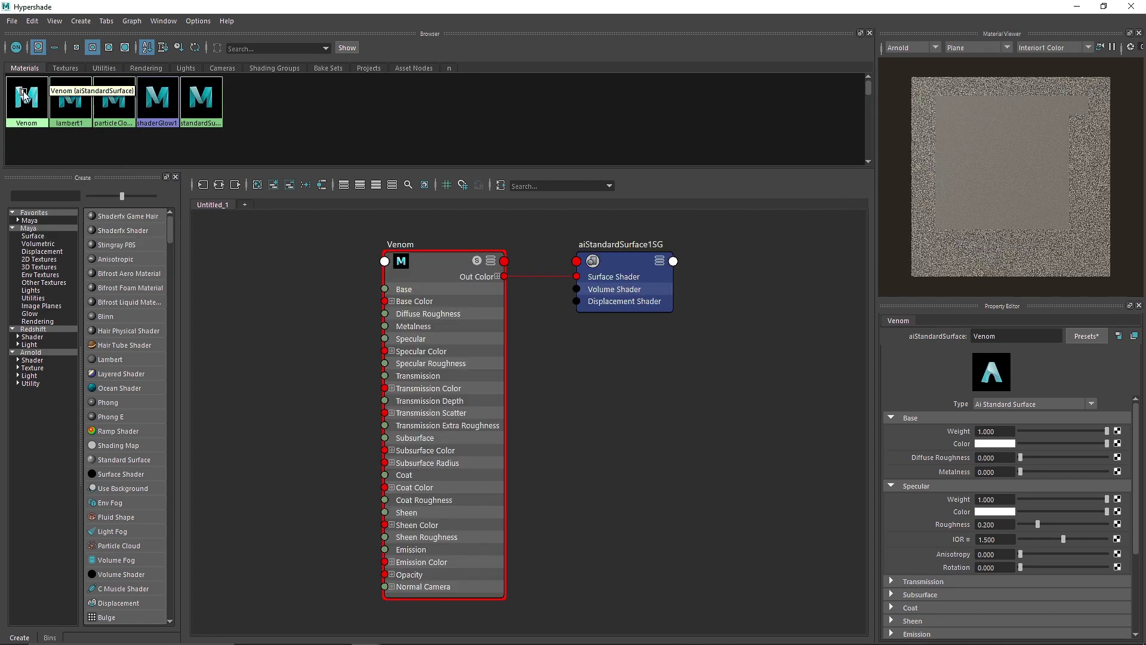
right_click(37, 97)
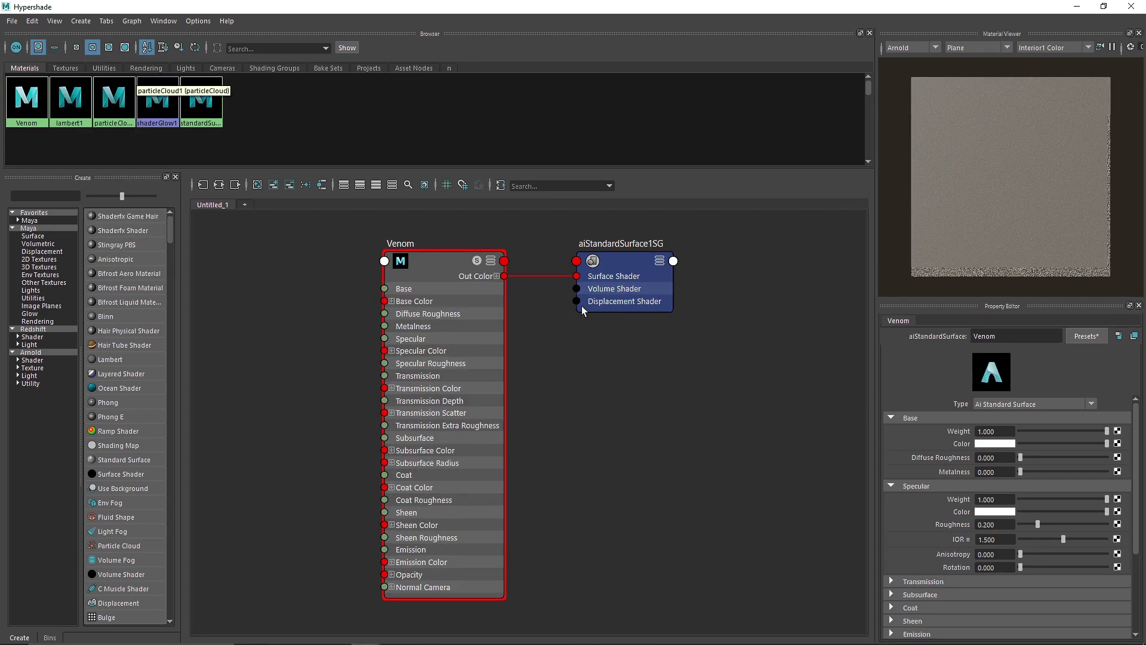
left_click_drag(581, 306, 724, 325)
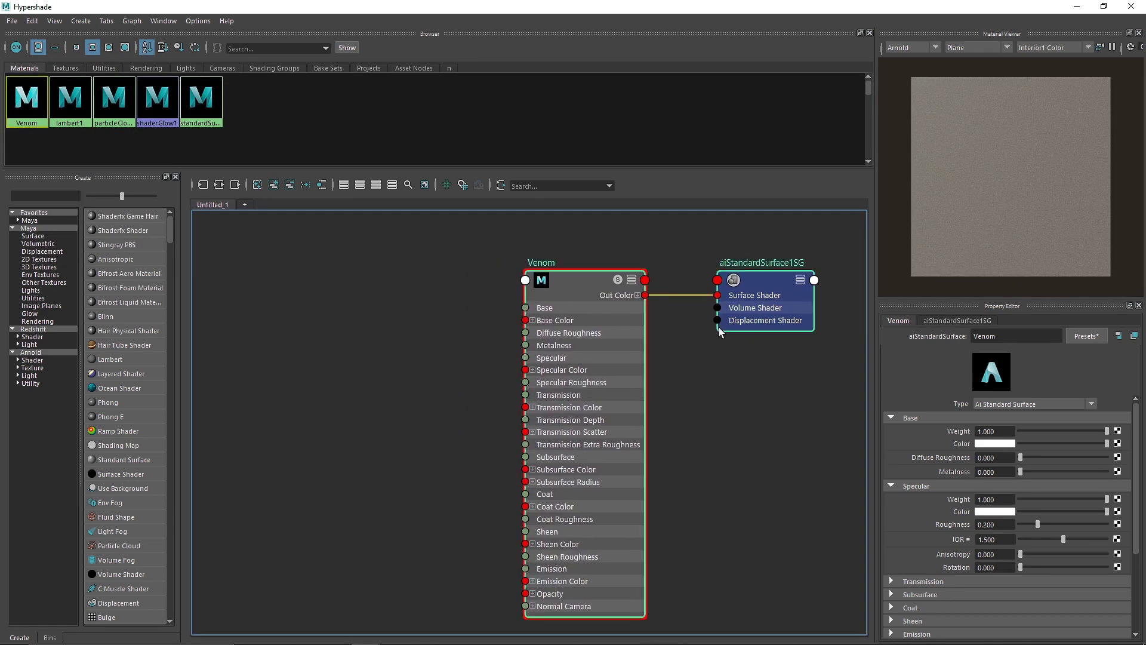
- Set the material preview geometry to Shader Ball
left_click(967, 52)
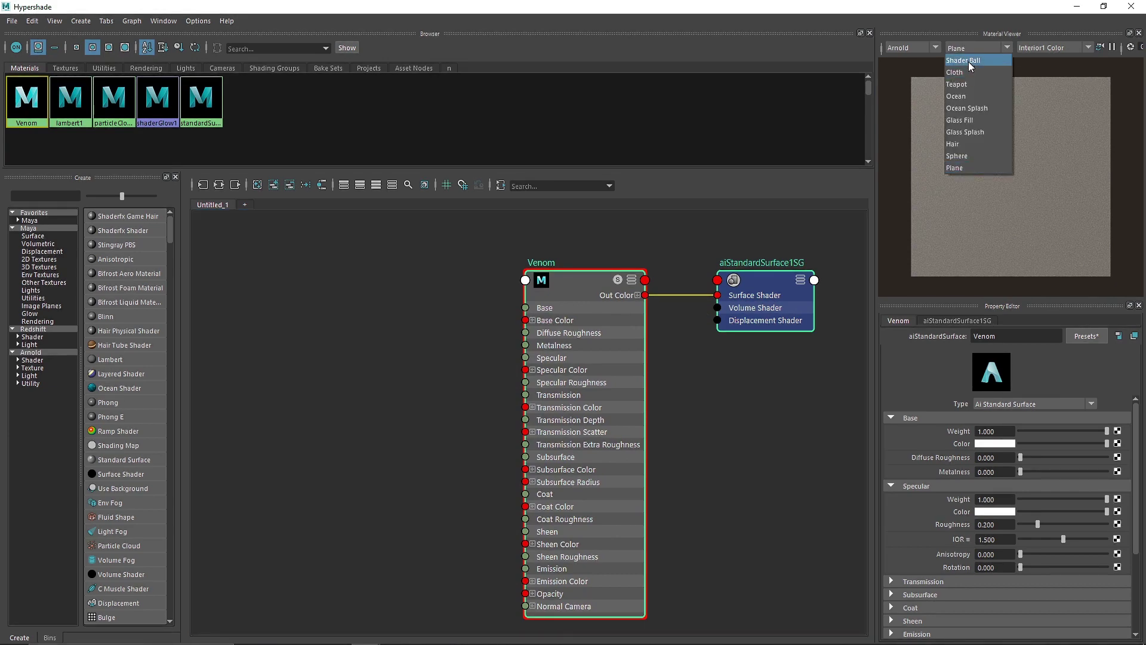
left_click(968, 60)
middle_click_drag(586, 240, 618, 240, "alt")
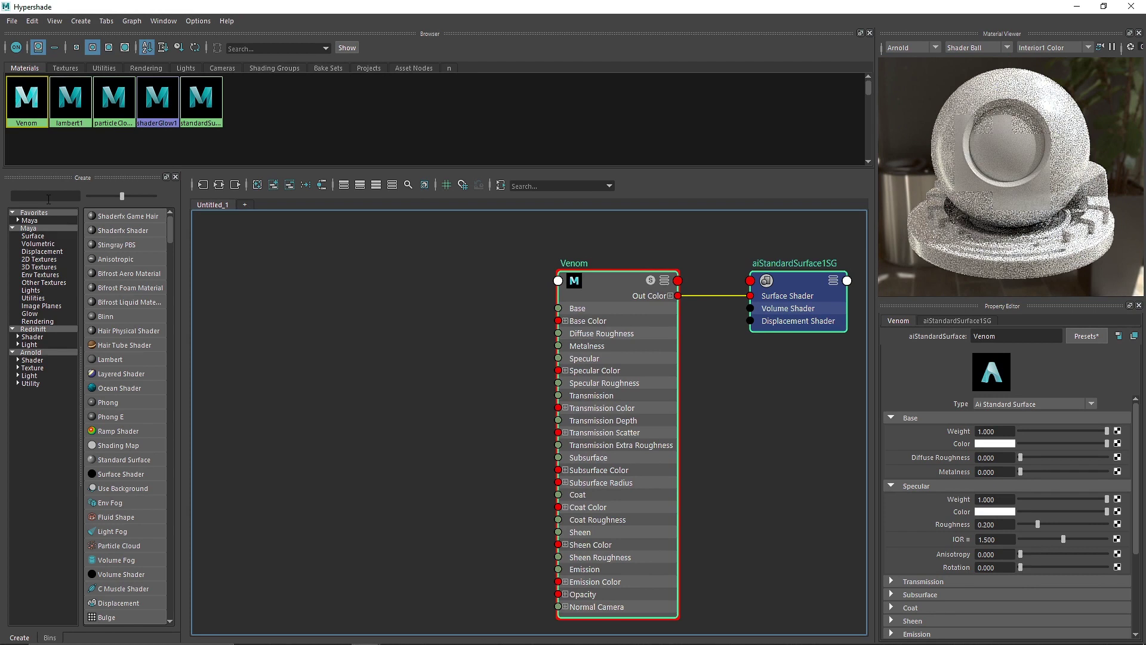
- Create a Simplex Noise texture and move it, together with its placement node, farther away from the Venom node
left_click(49, 196)
type("noise")
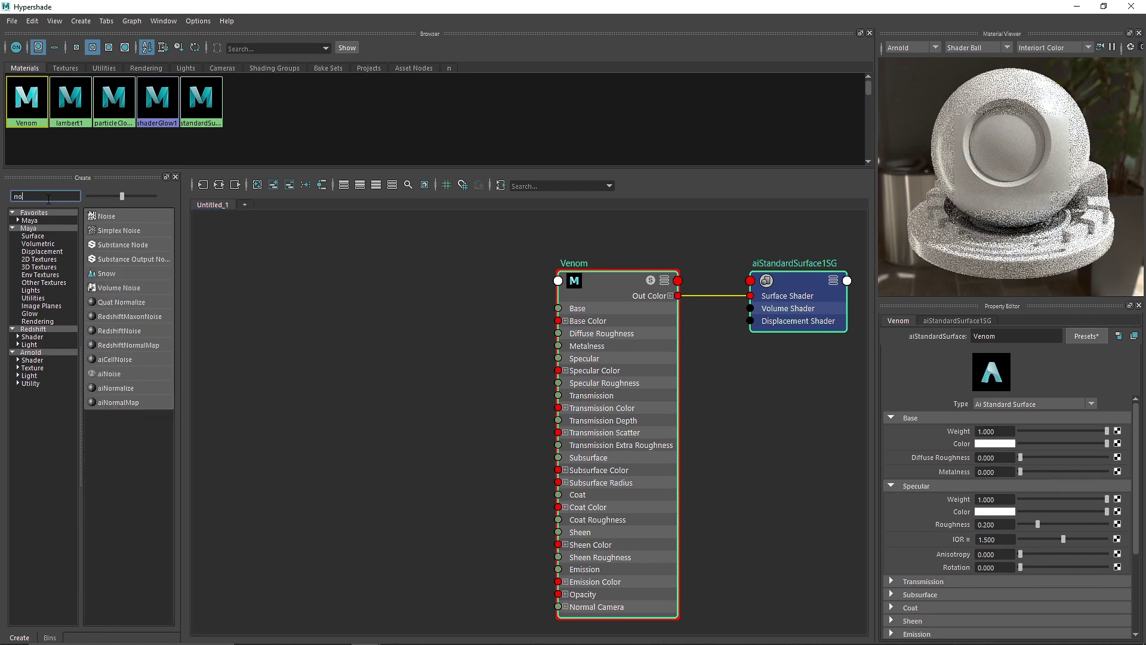
left_click(103, 231)
left_click_drag(359, 350, 519, 514)
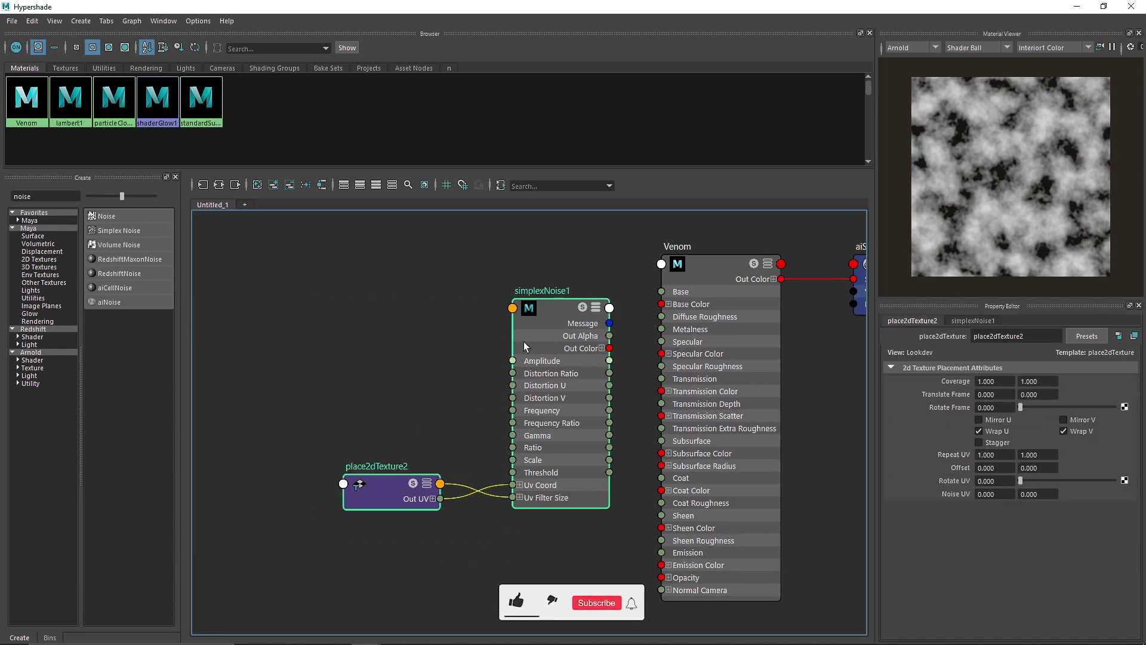
left_click_drag(532, 318, 446, 320)
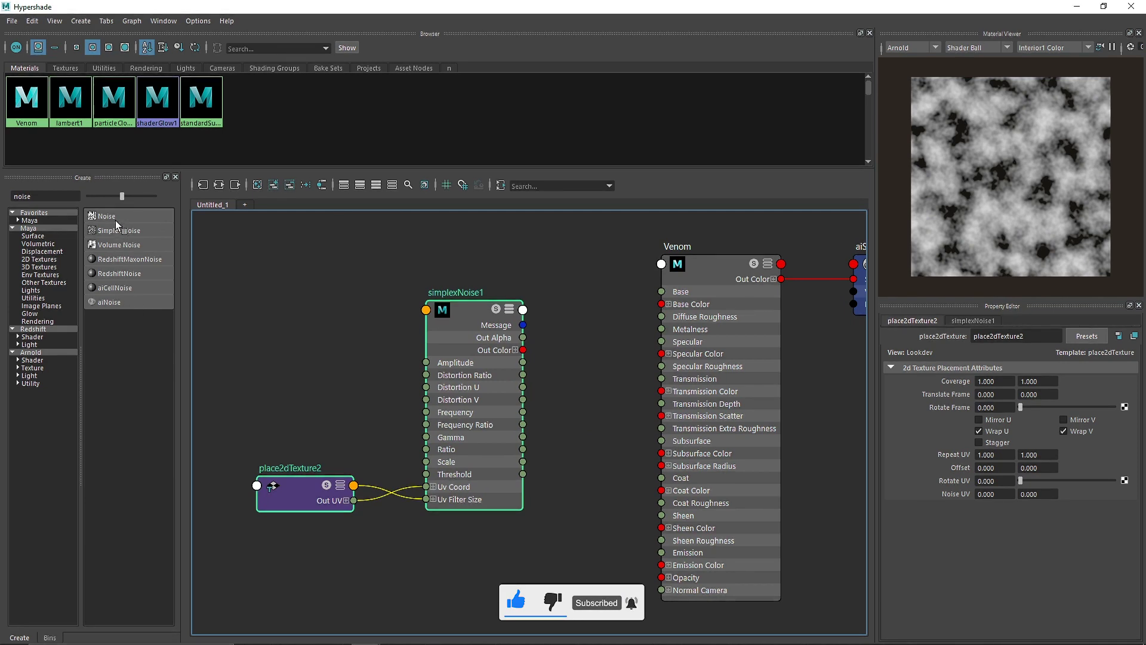
left_click(345, 282)
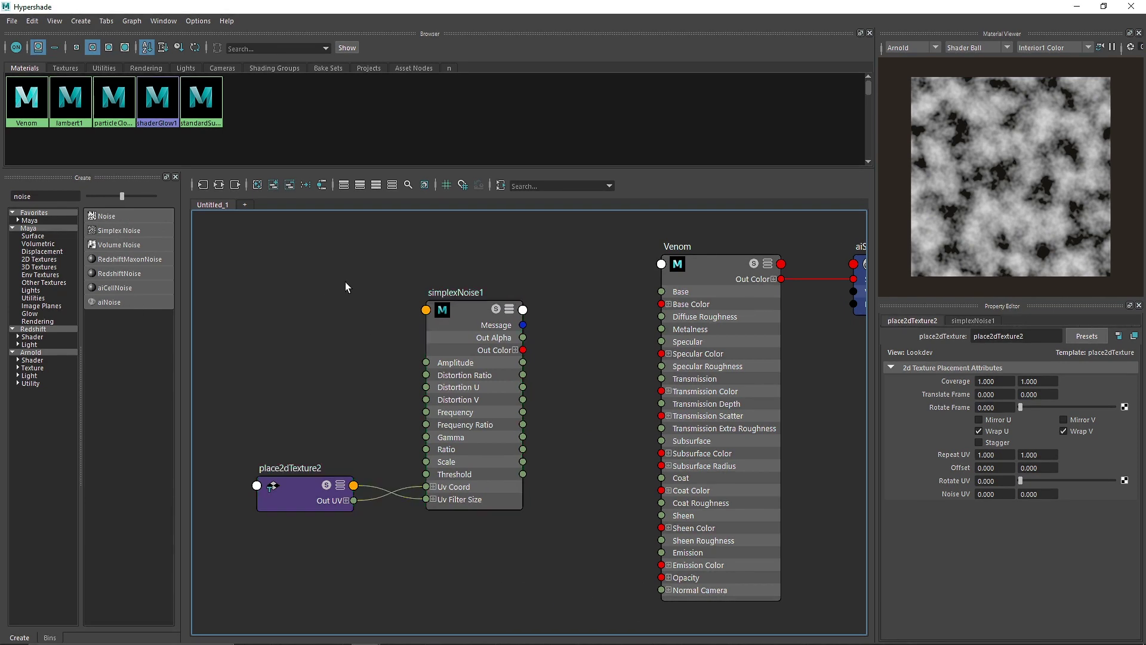
- Set the noise type of the Simplex Noise texture to Cellular
left_click(511, 356)
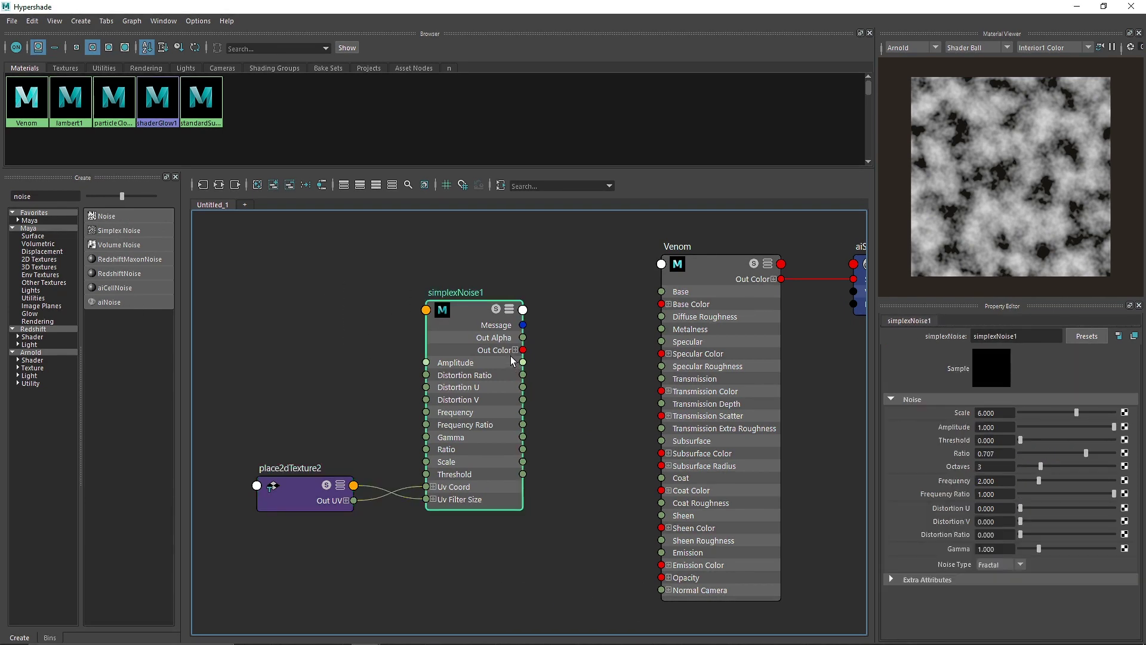
left_click(990, 565)
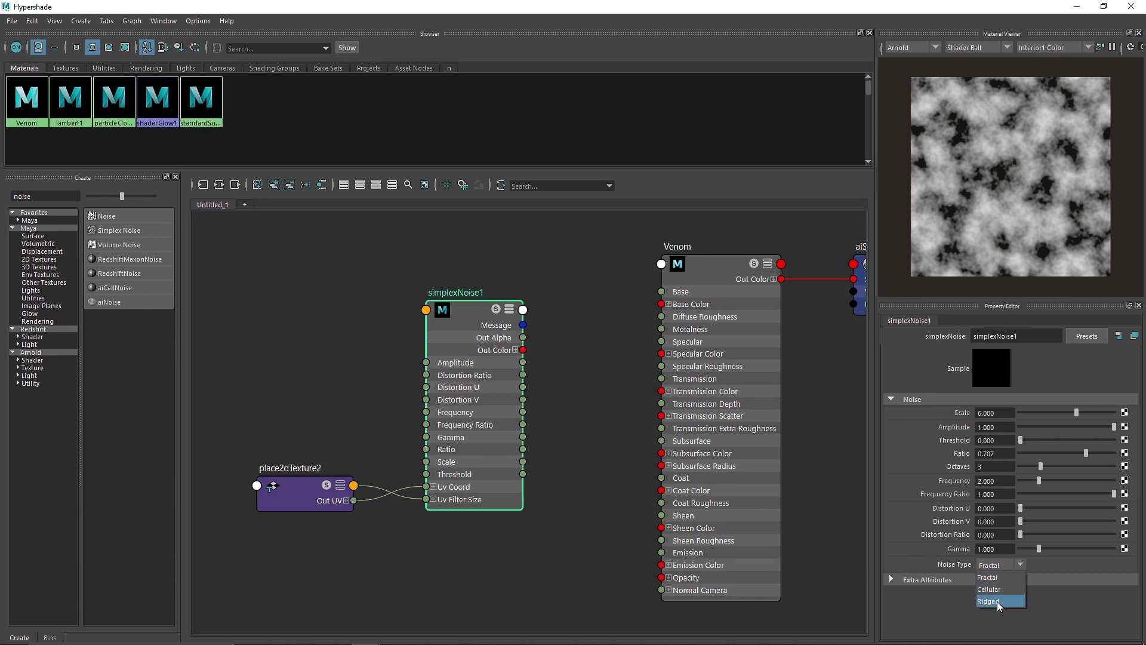
left_click(997, 589)
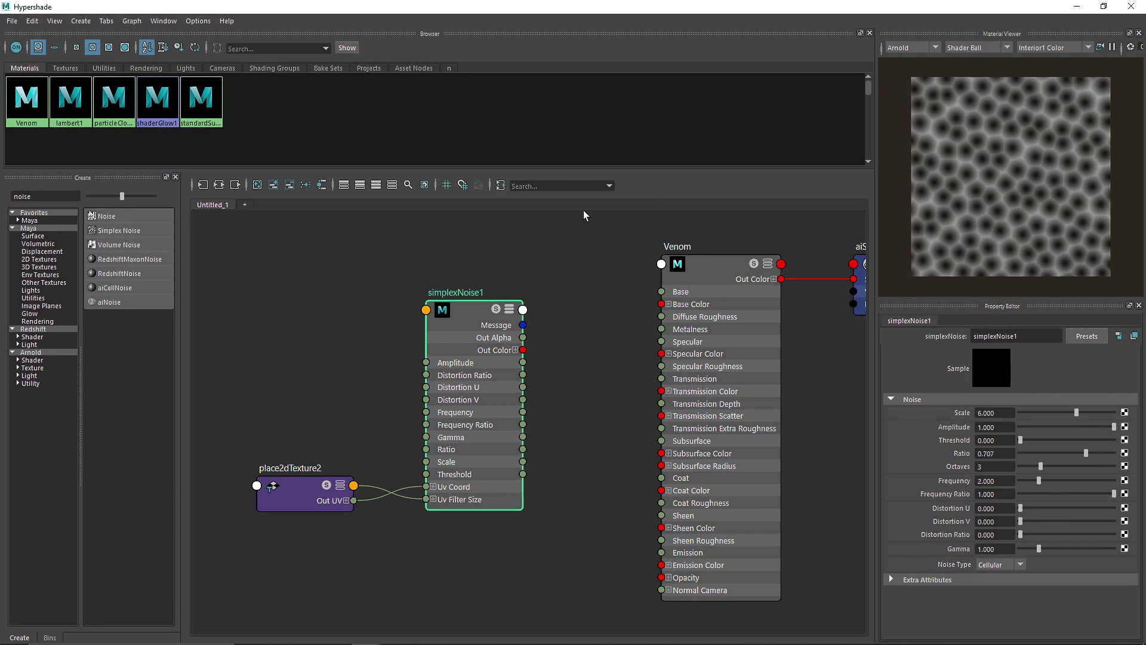
- Shift the Simplex Noise and its placement node farther from Venom and set the noise's Octaves to 10
left_click_drag(379, 267, 602, 545)
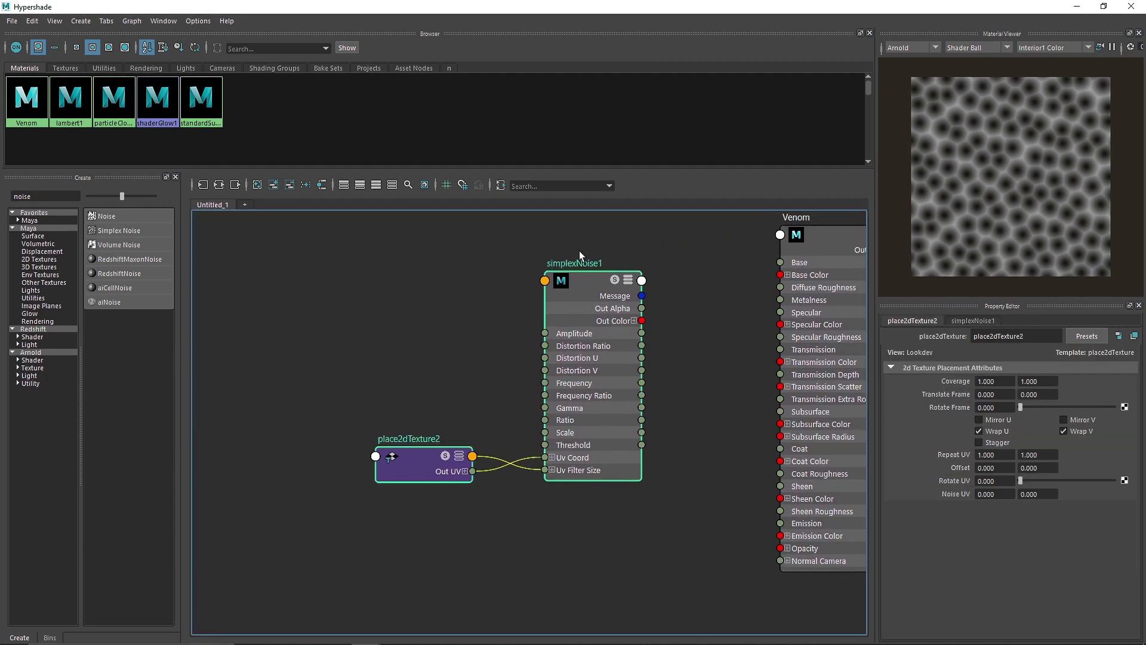
left_click_drag(488, 314, 467, 313)
left_click(500, 320)
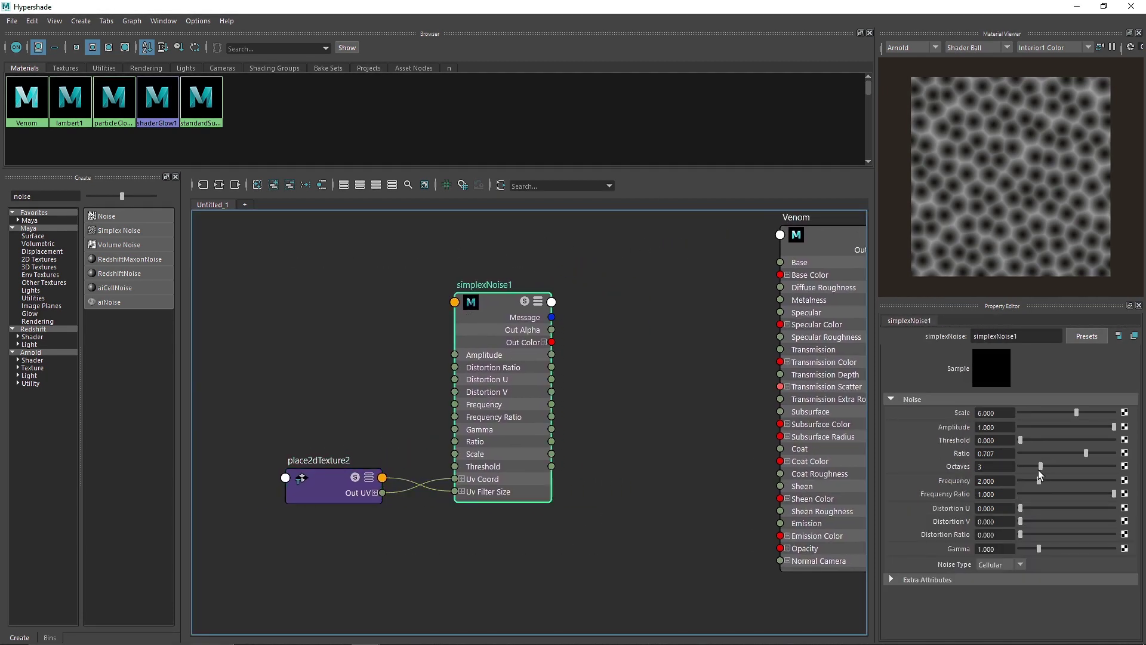
left_click_drag(1039, 471, 1111, 470)
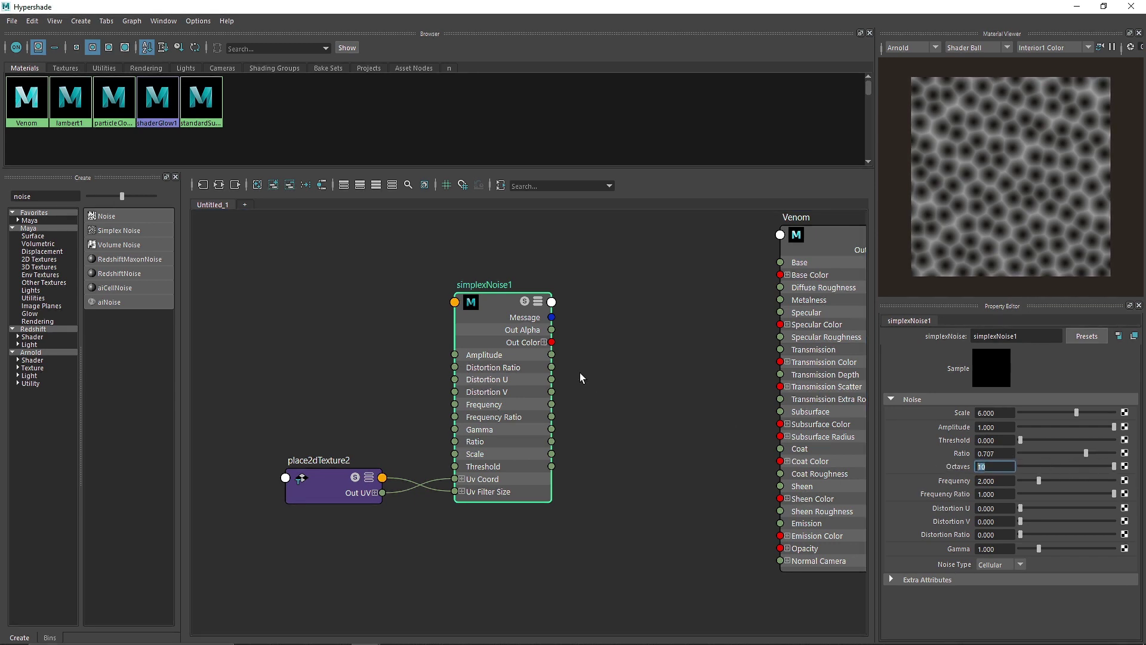
- Connect the Simplex Noise's Out Color to Venom's Base Color and set the material preview geometry to Plane
left_click_drag(281, 310, 489, 607)
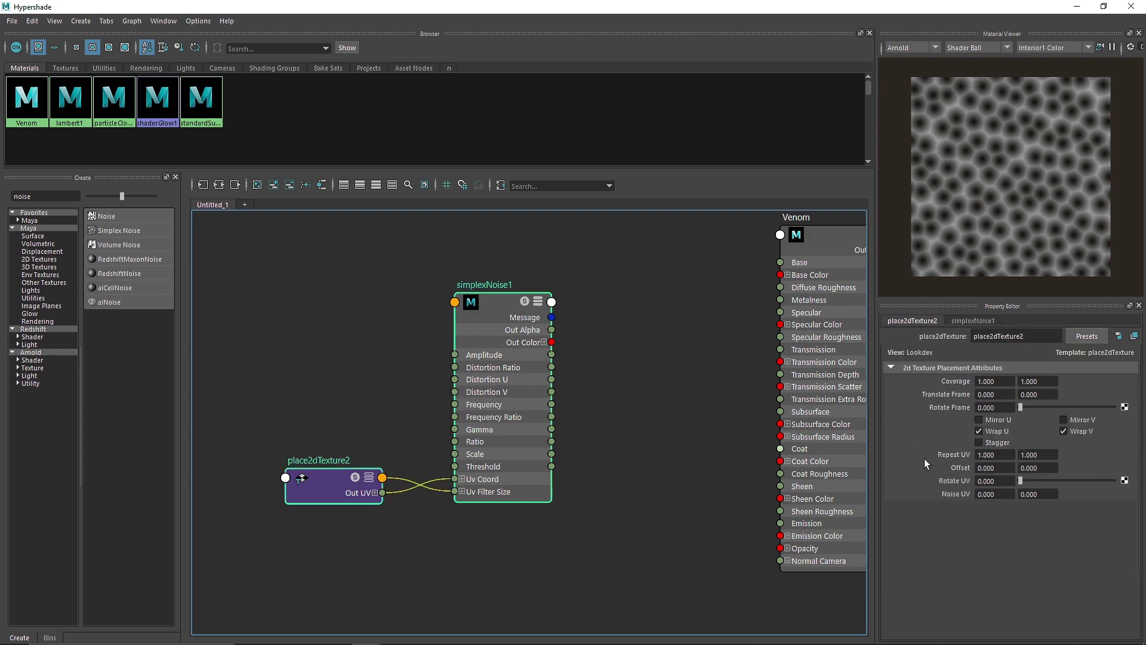
left_click_drag(454, 338, 371, 331)
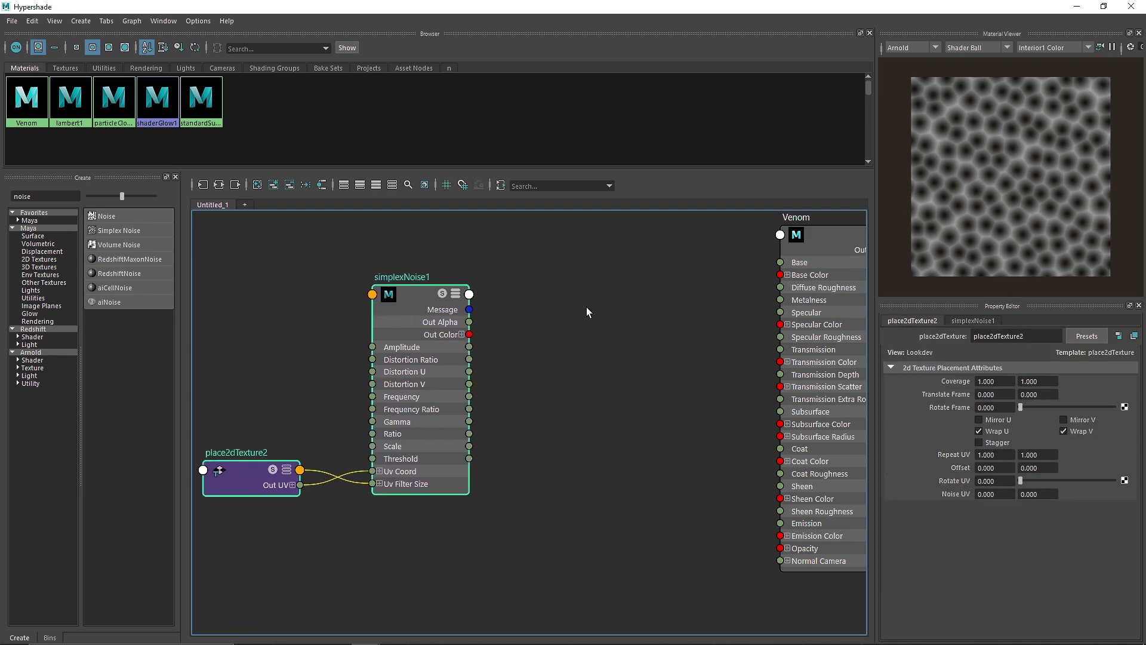
left_click(586, 307)
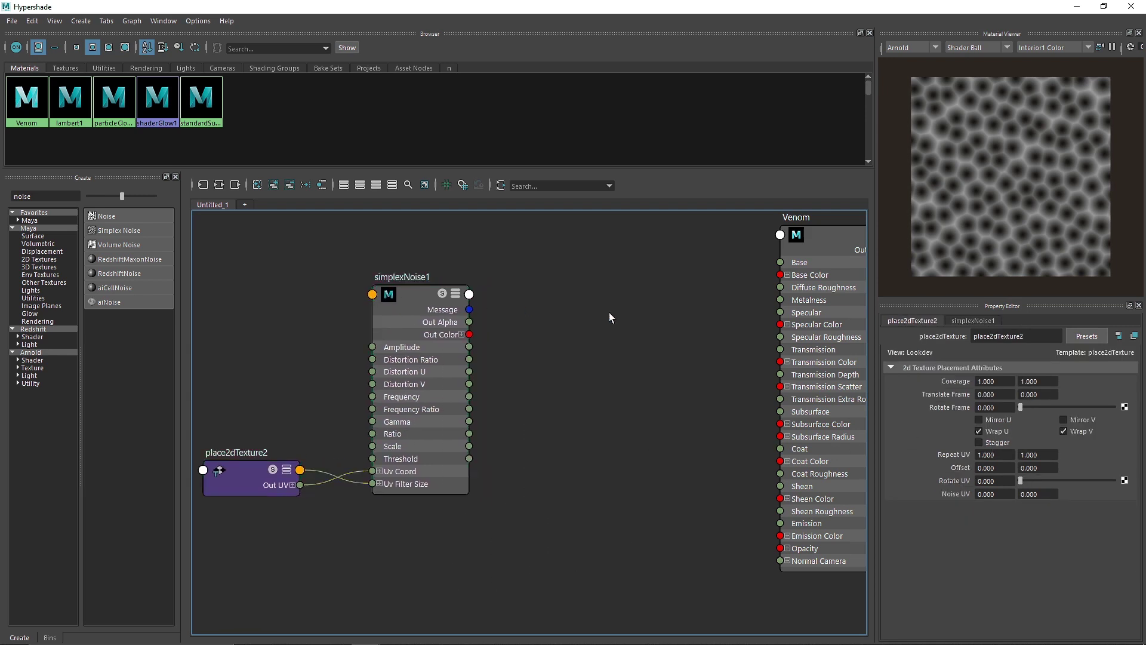
middle_click_drag(527, 320, 384, 334, "alt")
left_click_drag(327, 349, 637, 289)
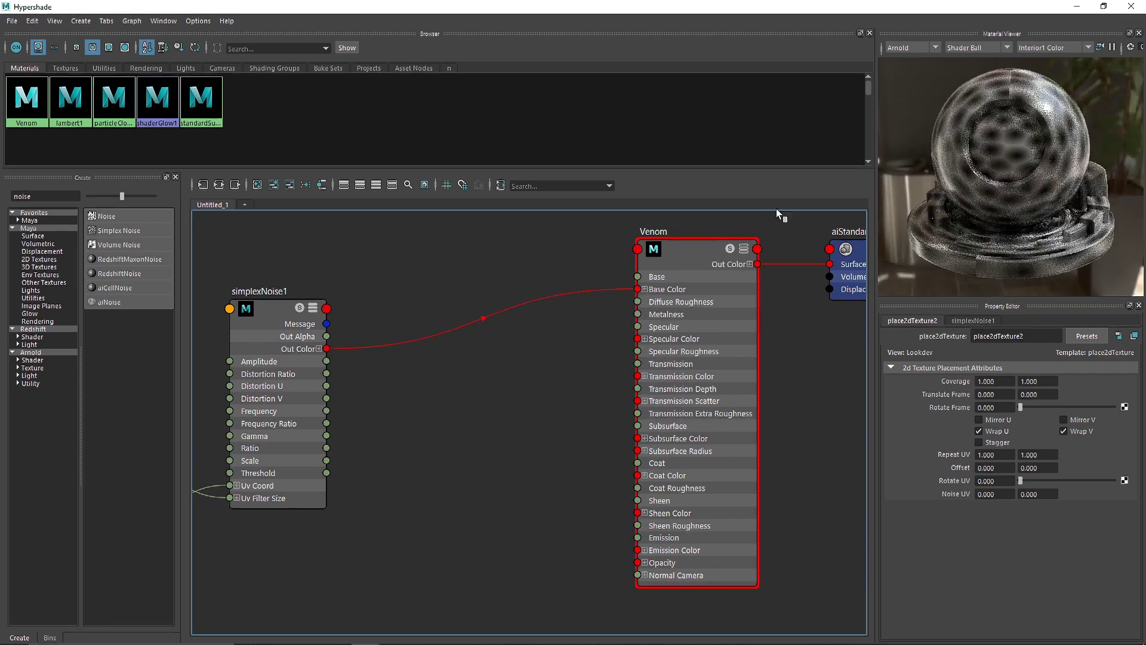
left_click(975, 49)
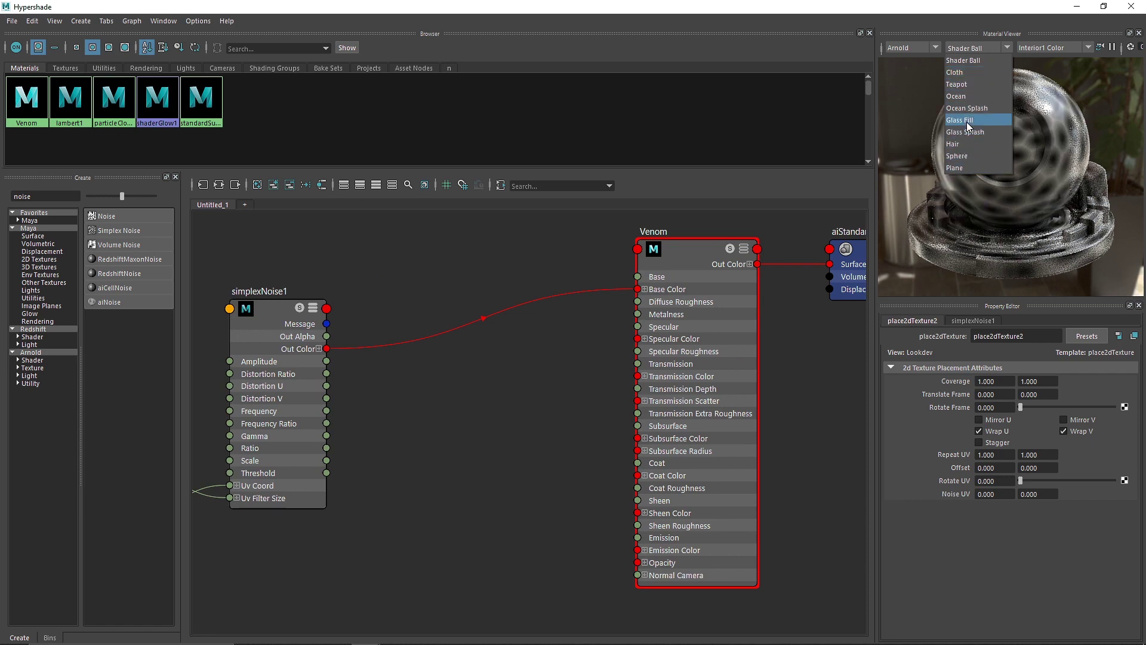
left_click(962, 168)
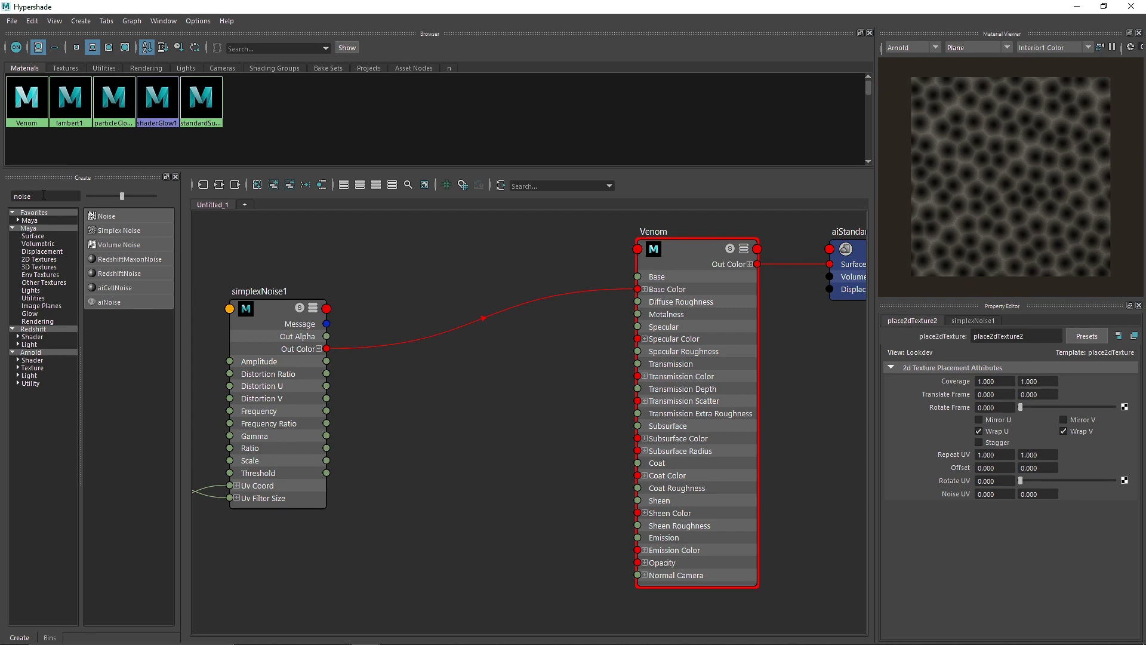
- Create an aiRampRgb node between the noise and Venom nodes and set its type to circular
left_click_drag(44, 195, 2, 203)
type("ramp")
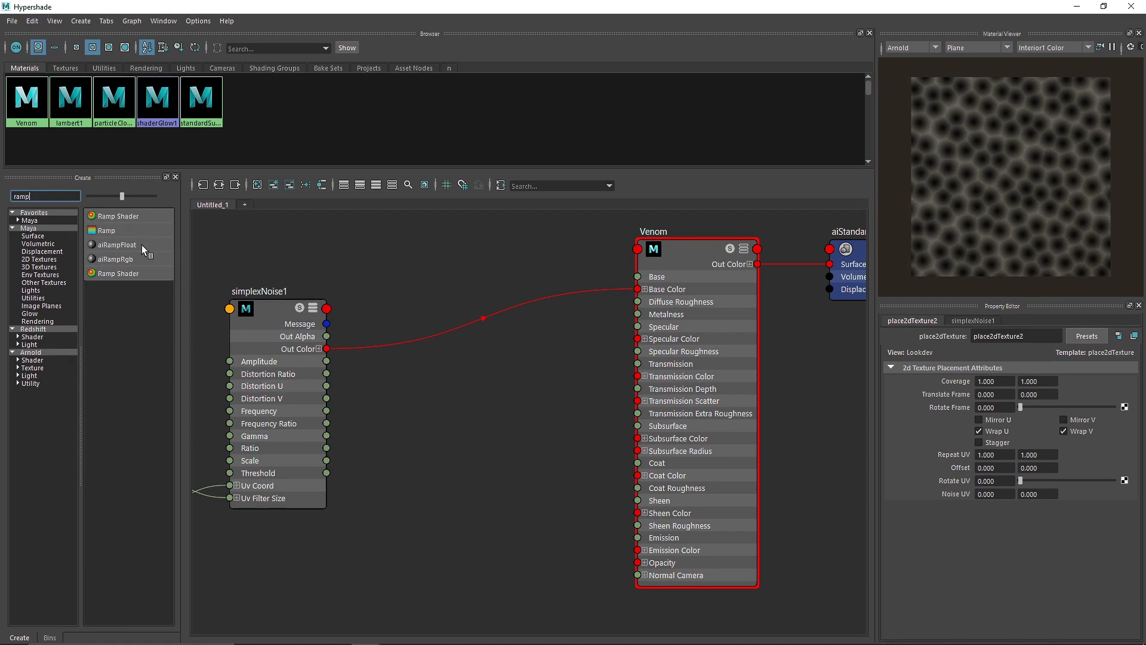
left_click(129, 262)
left_click_drag(481, 428, 461, 484)
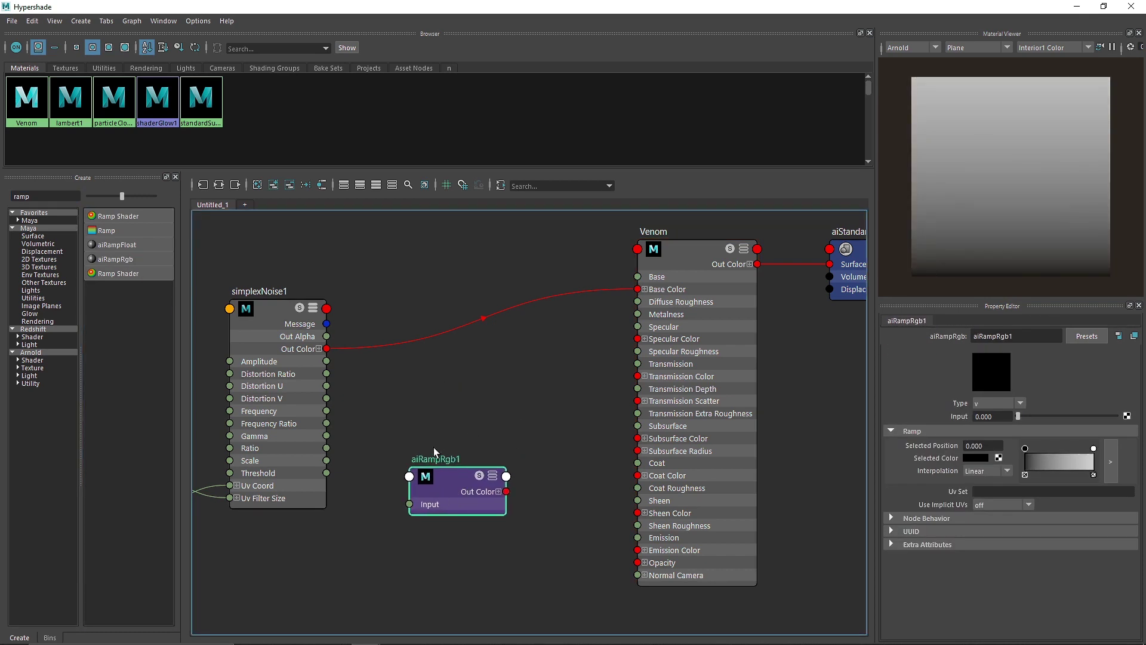
middle_click_drag(449, 427, 476, 386, "alt")
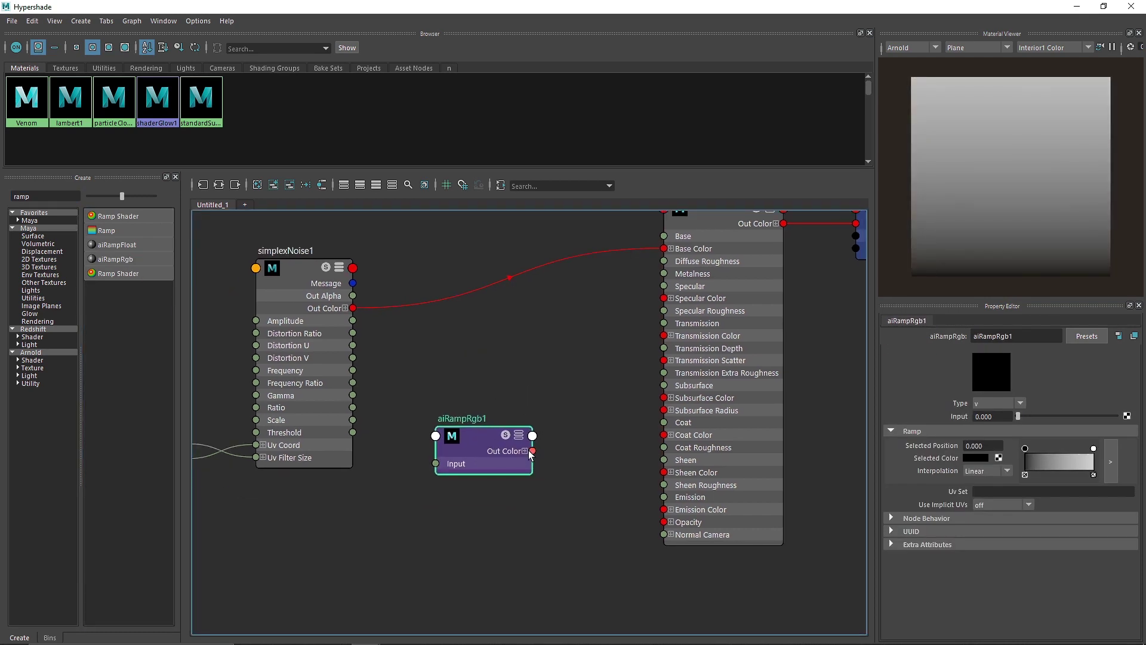
left_click(1009, 404)
left_click(998, 476)
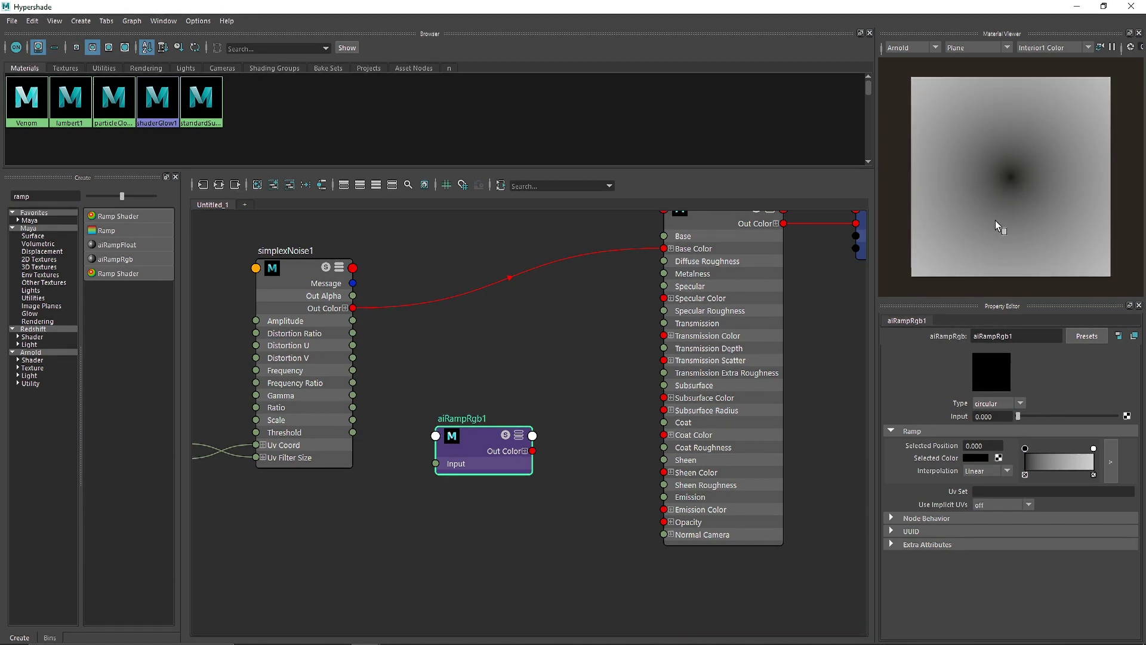
- Reverse the circular ramp to run from white to black with the black stop at 0.713, and place its node below the Simplex Noise
left_click_drag(1027, 453, 1112, 455)
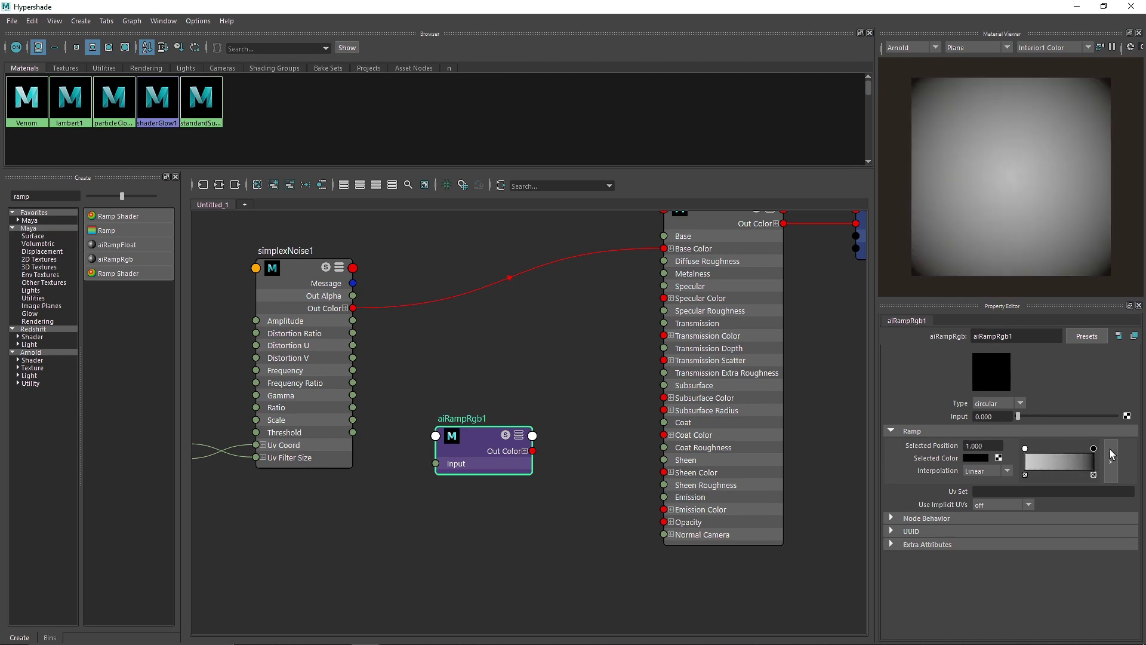
mouse_move(1026, 449)
left_mouse_down()
mouse_move(1096, 452)
mouse_move(1025, 449)
left_mouse_up()
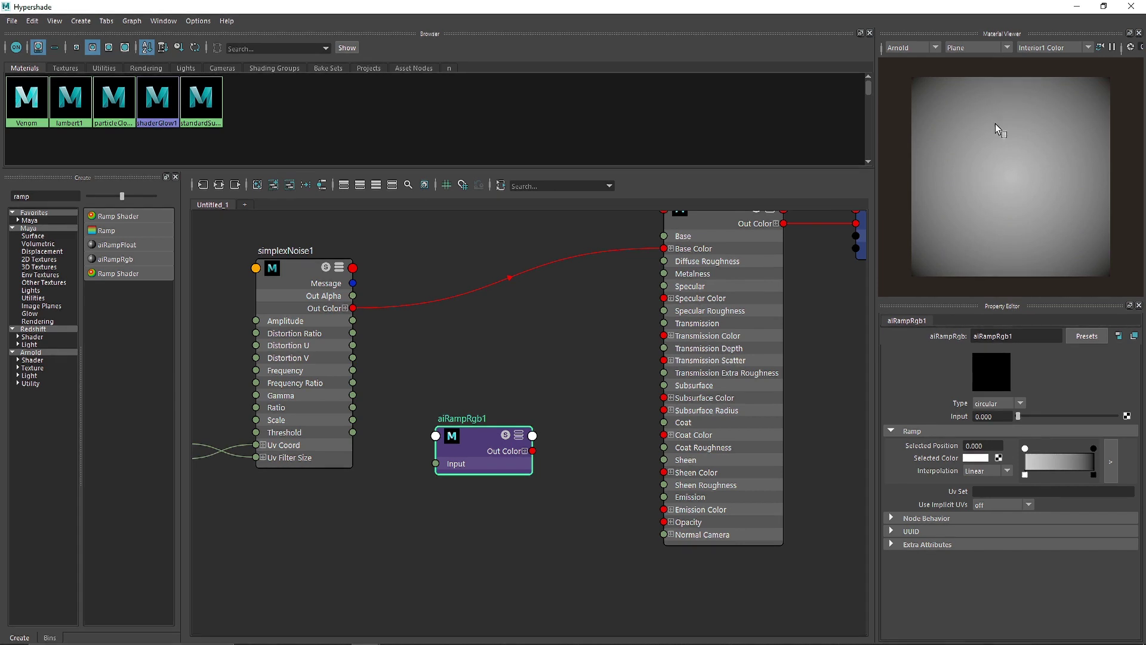
mouse_move(1094, 449)
left_mouse_down()
mouse_move(1062, 453)
mouse_move(1121, 451)
mouse_move(1064, 453)
mouse_move(1075, 453)
left_mouse_up()
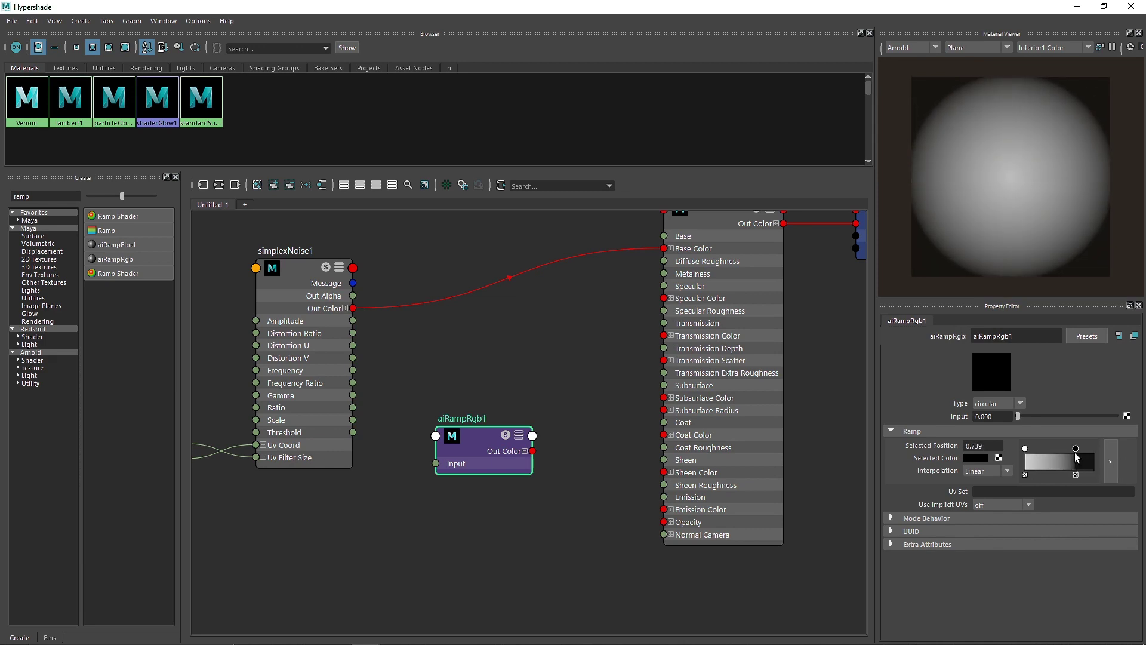
middle_click_drag(528, 401, 684, 347, "alt")
left_click_drag(603, 425, 430, 519)
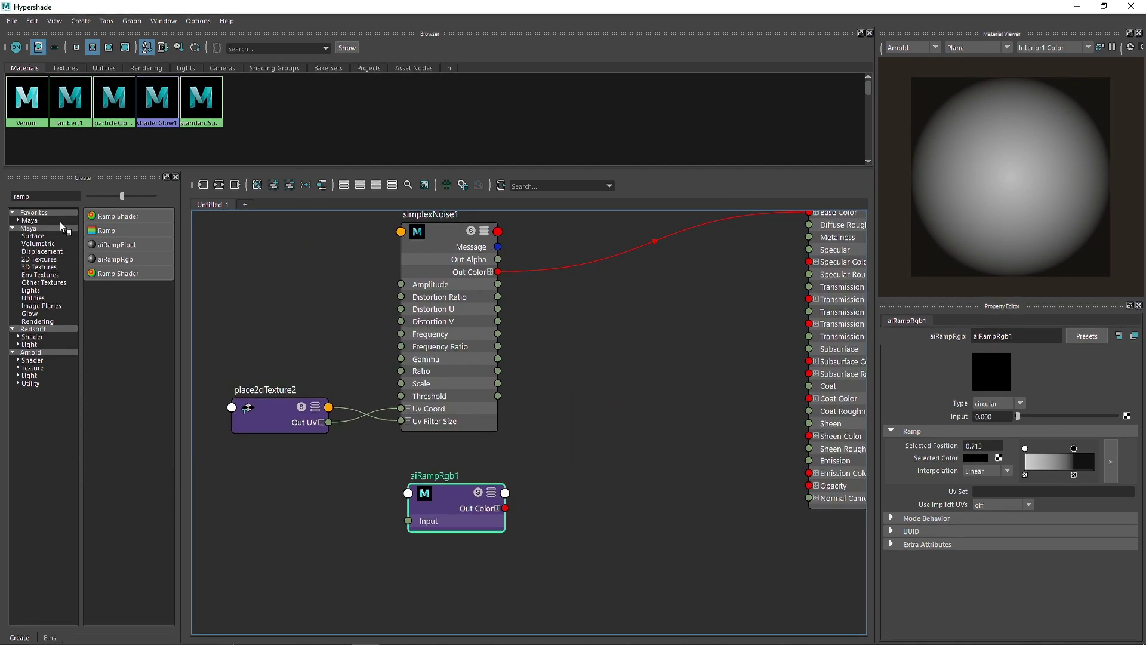
- Create an aiMultiply node and connect the noise's Out Color to Input 1 and the ramp's Out Color to Input 2
left_click_drag(49, 197, 2, 198)
type("multi")
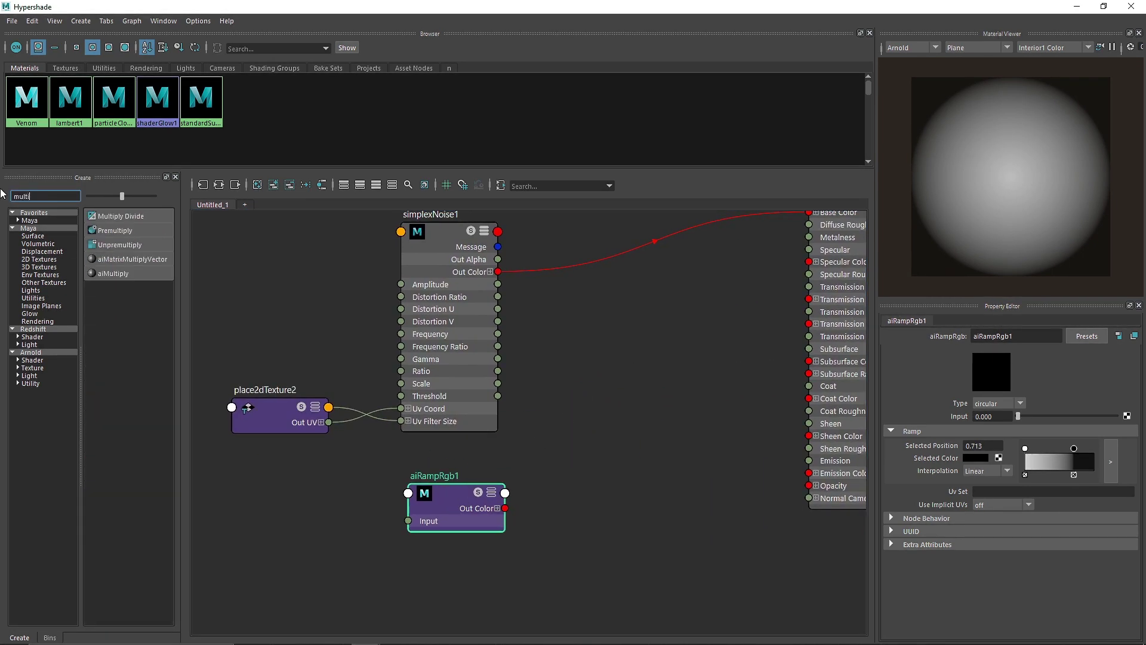
left_click(113, 274)
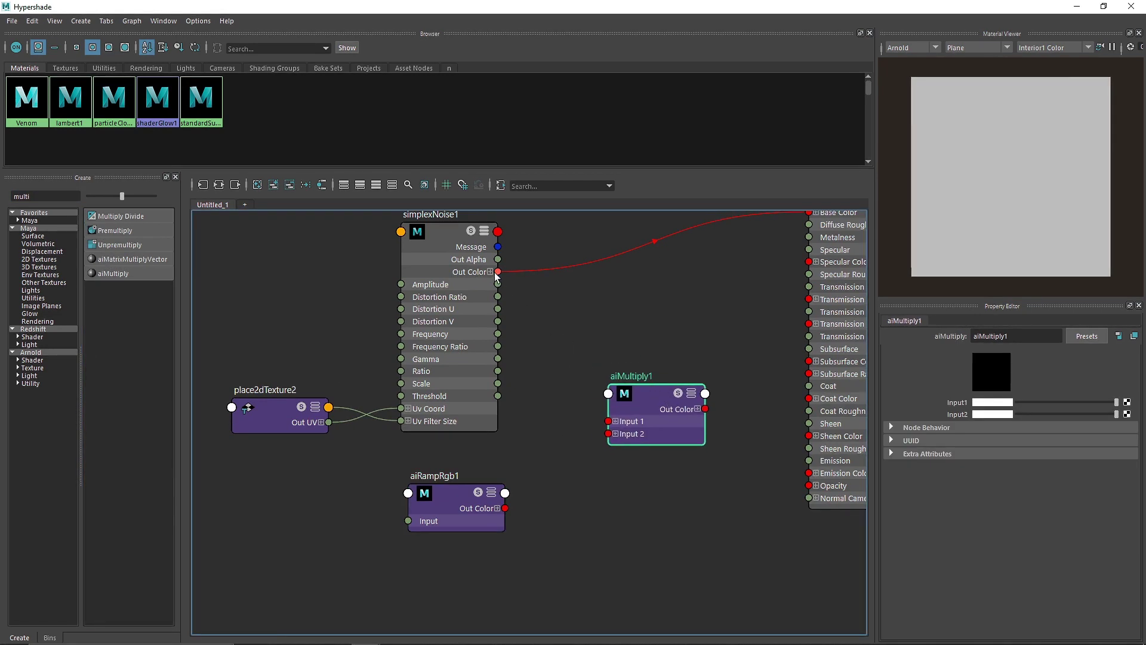
left_click_drag(512, 276, 615, 422)
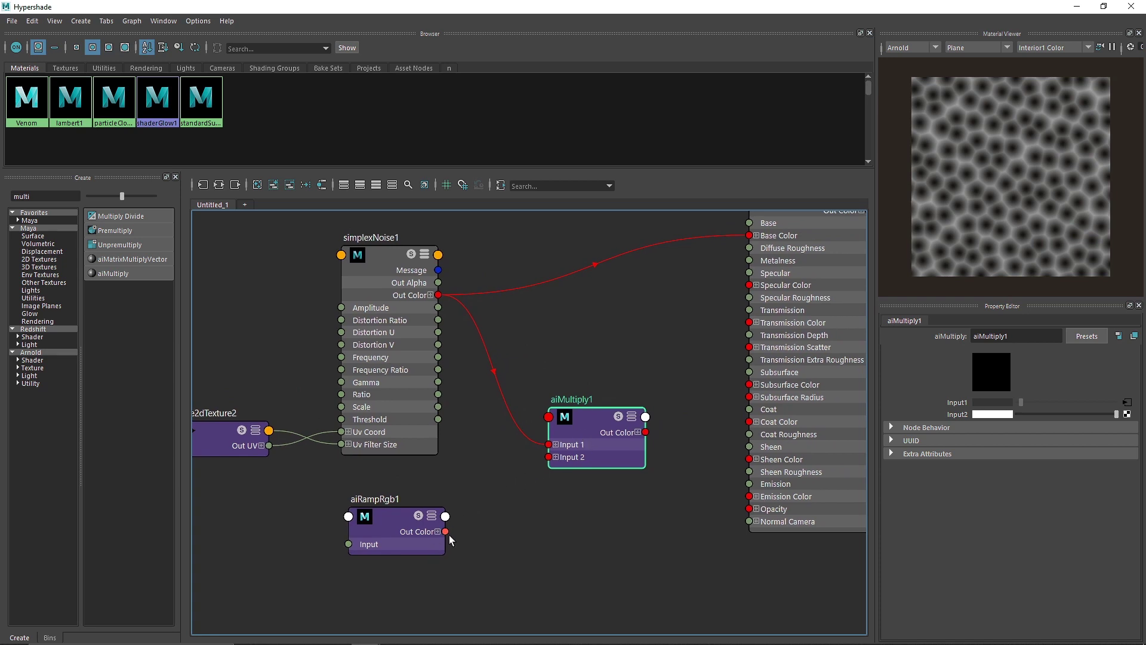
left_click_drag(443, 532, 557, 453)
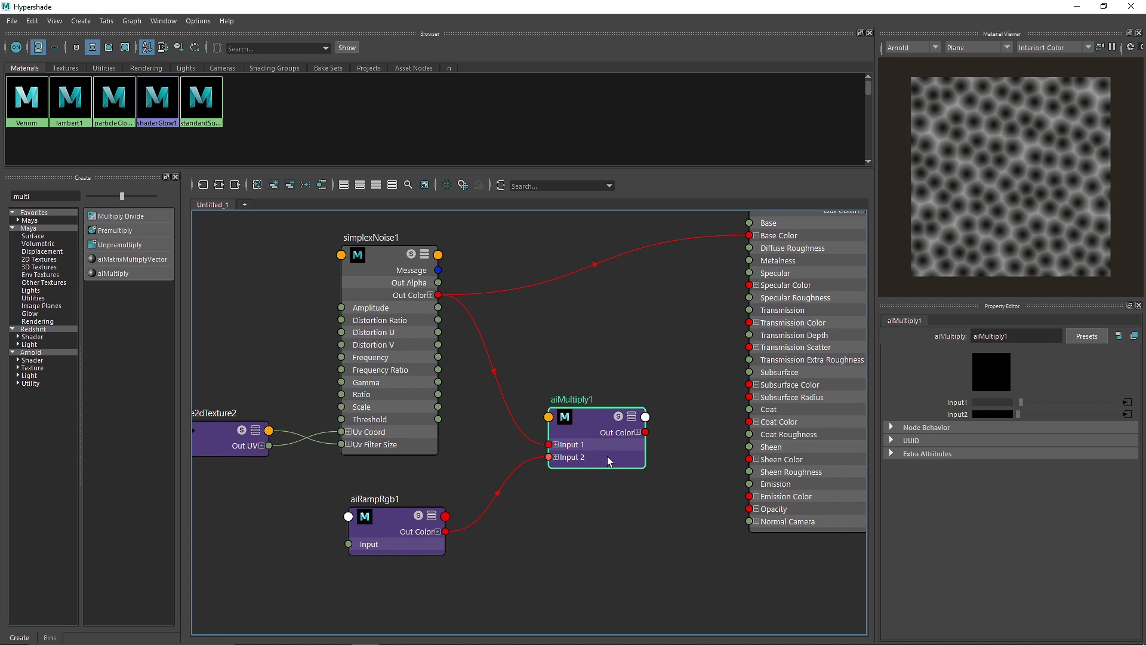
- Replace the direct noise connection on Venom's Base Color with the Out Color of the aiMultiply node
left_click(689, 237)
key("Delete")
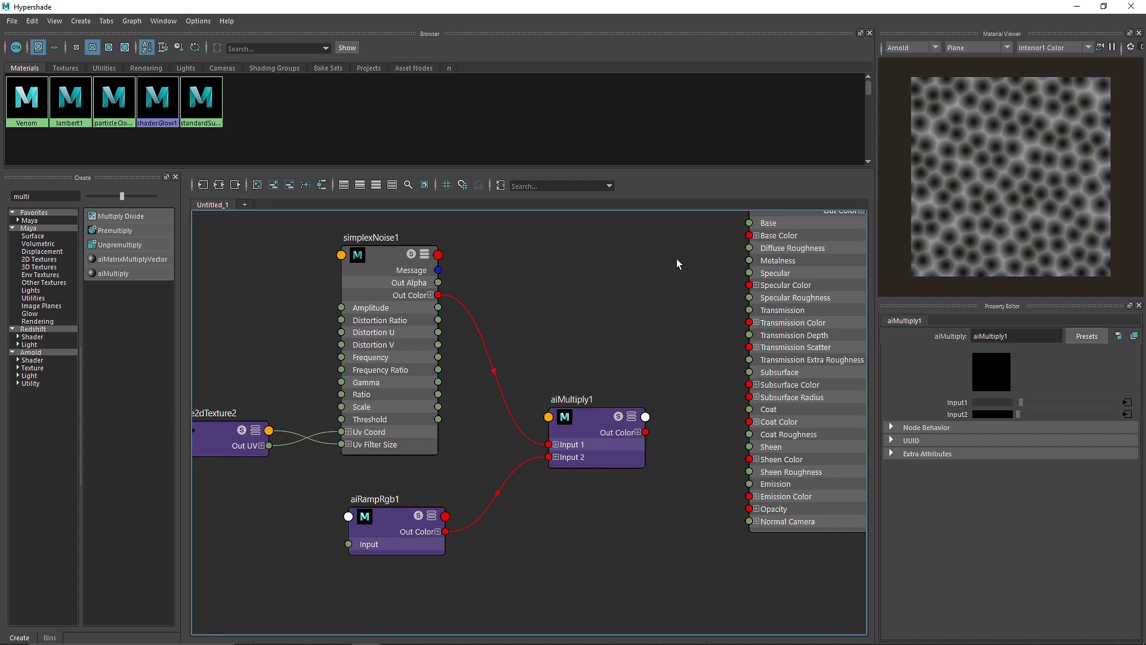
left_click(598, 396)
left_click_drag(646, 432, 752, 235)
middle_click_drag(658, 248, 569, 296, "alt")
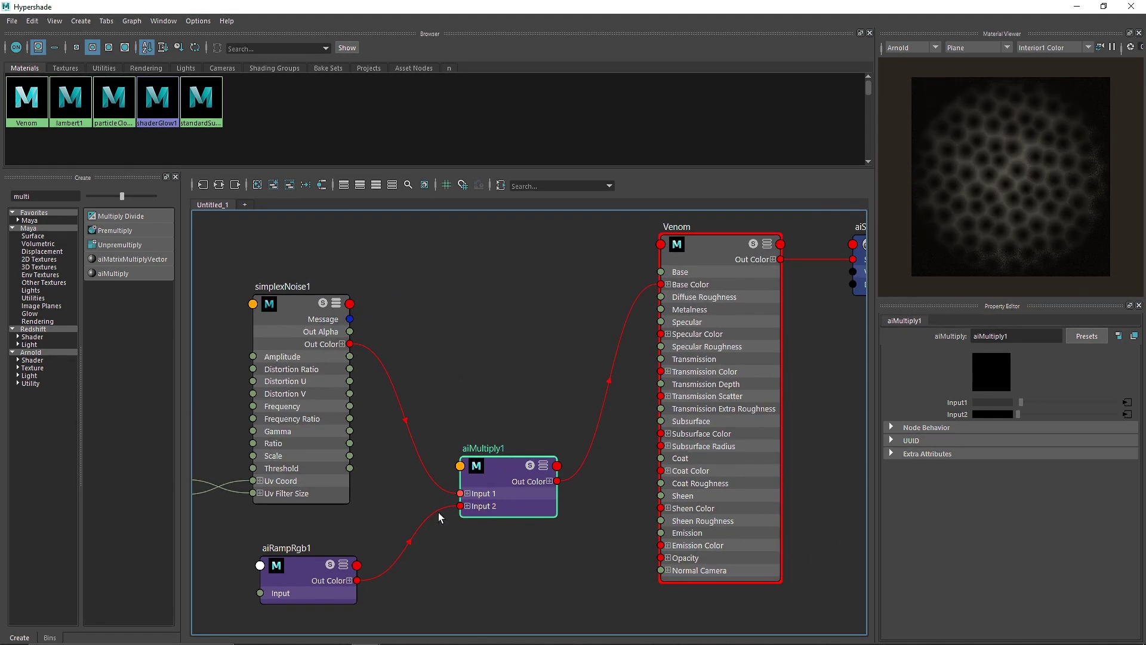
- Set the position of the aiRampRgb's black stop to 0.800
left_click(302, 568)
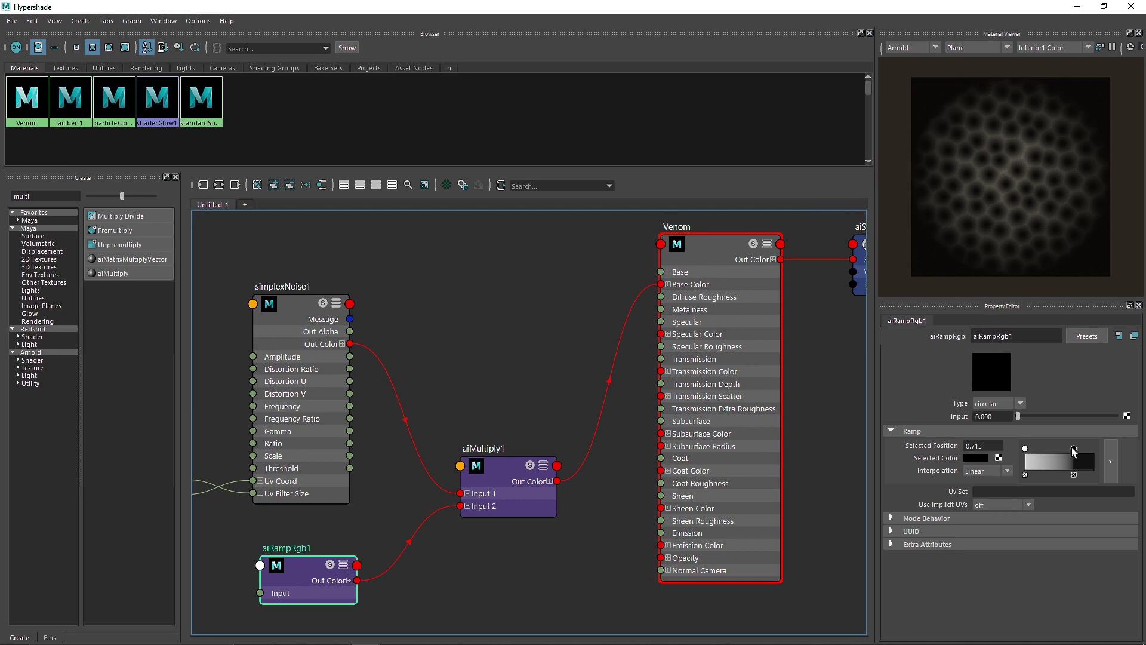
mouse_move(1073, 447)
left_mouse_down()
mouse_move(1063, 450)
mouse_move(1079, 450)
left_mouse_up()
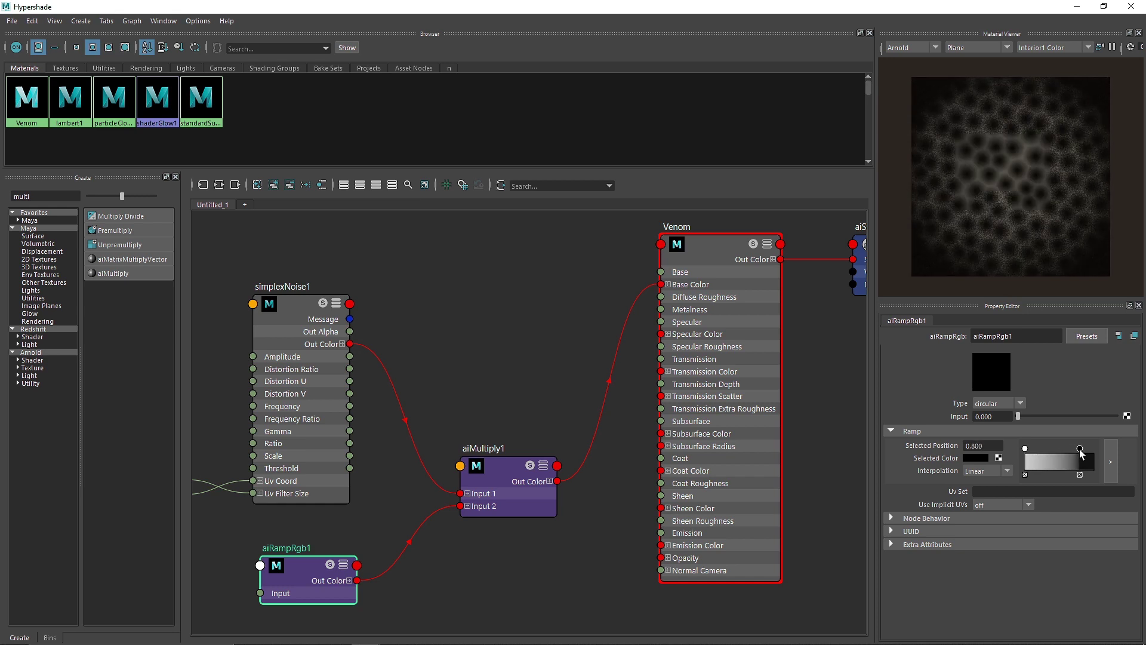
- Review the Simplex Noise settings and move the aiRampRgb node a little farther below the noise node
middle_click_drag(404, 374, 508, 374)
left_click(387, 307)
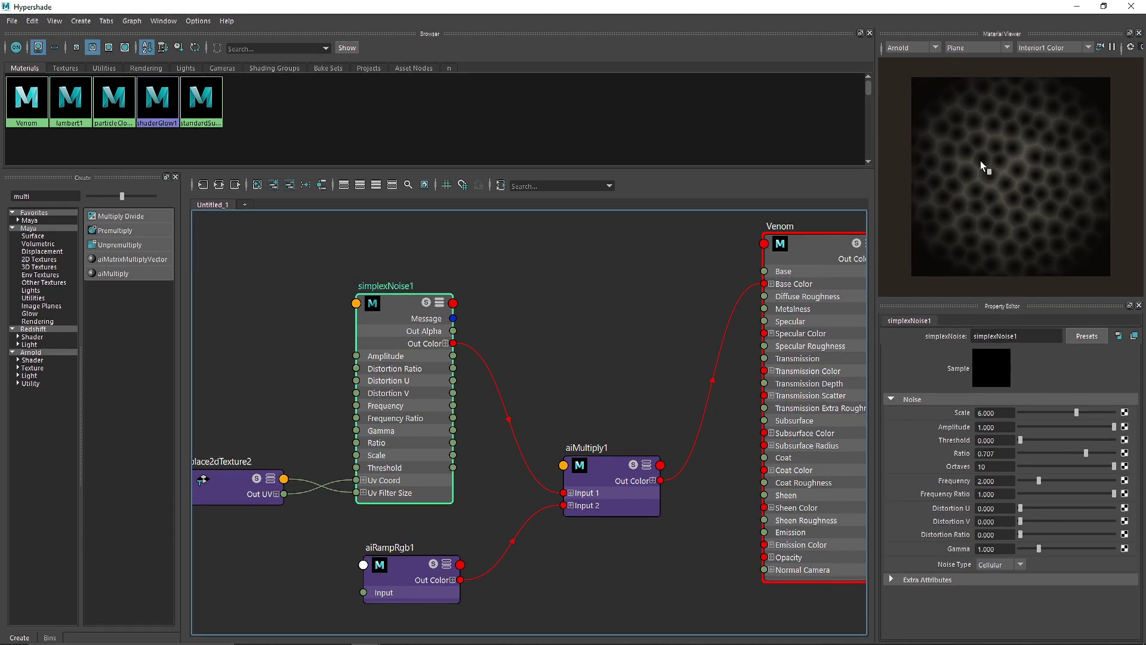
middle_click_drag(564, 405, 573, 312)
left_click_drag(571, 534, 310, 468)
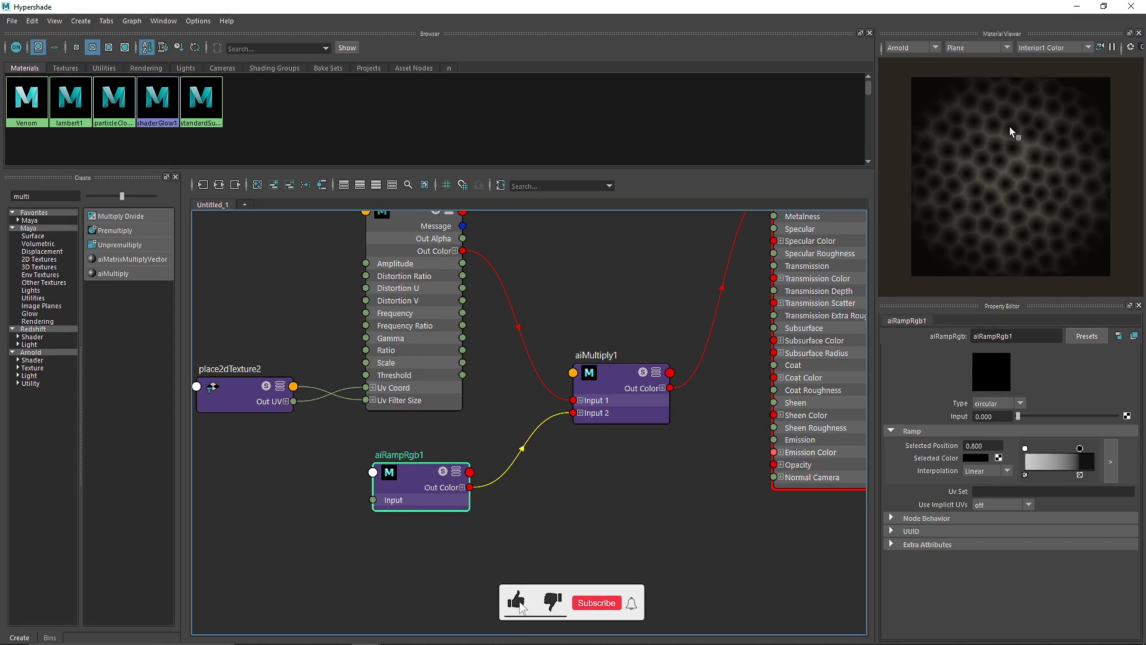
middle_click_drag(593, 325, 494, 366, "alt")
left_click_drag(340, 521, 317, 540)
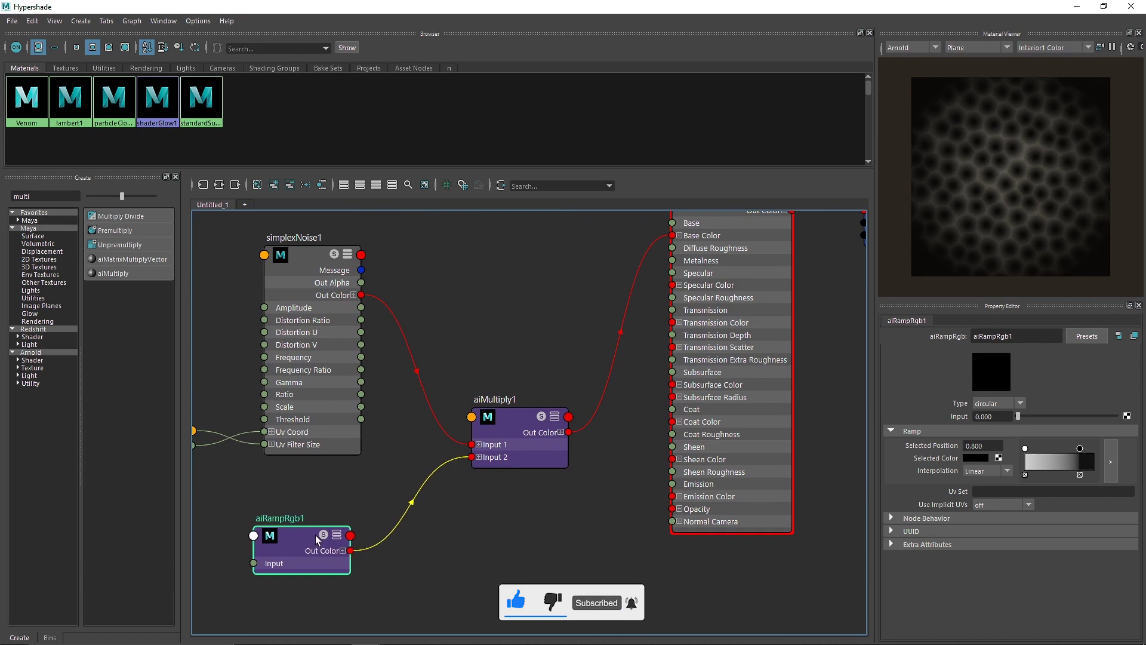
- Collapse the Venom node and connect aiMultiply's Out Color to the Displacement Shader input of aiStandardSurface1SG
middle_click_drag(517, 310, 413, 379, "alt")
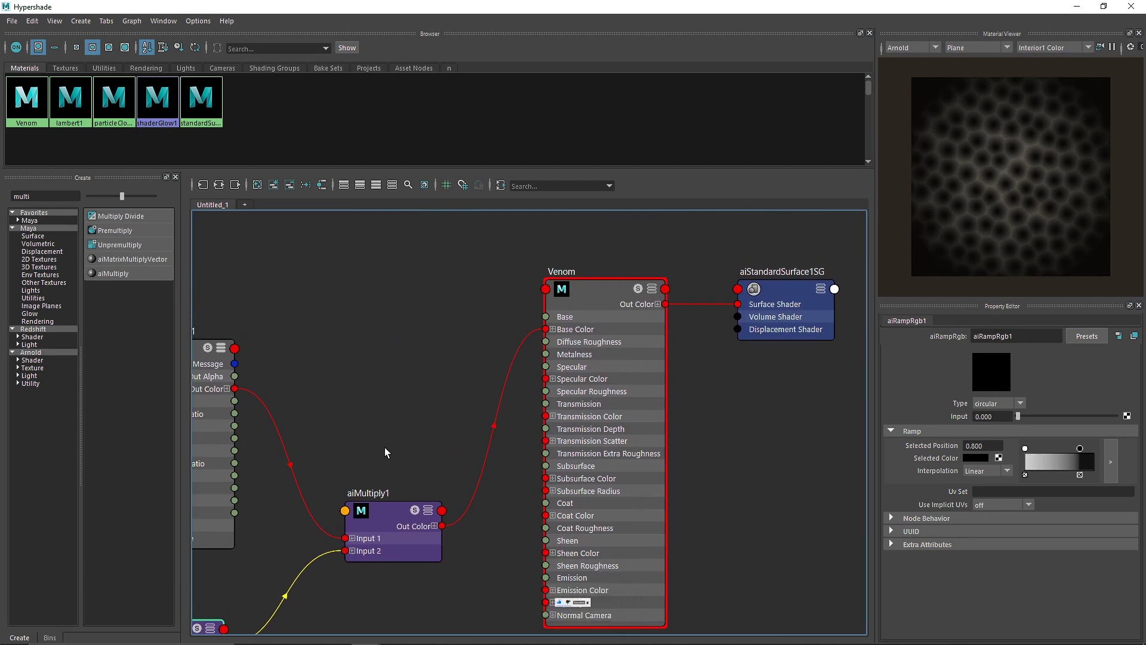
left_click_drag(364, 385, 360, 540)
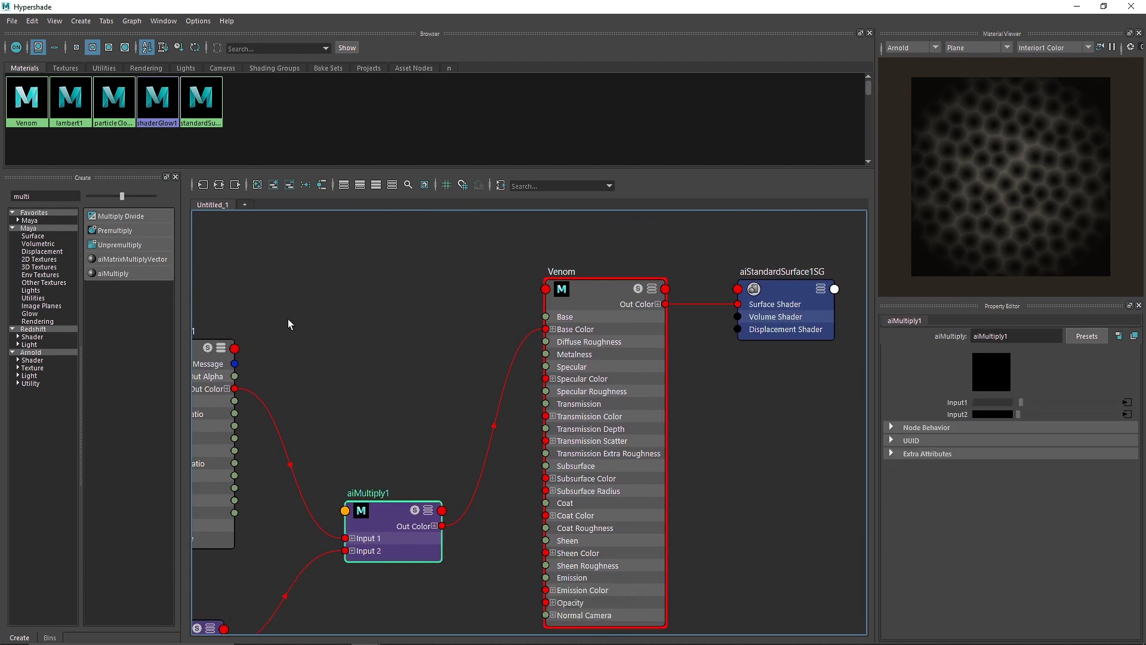
left_click(583, 291)
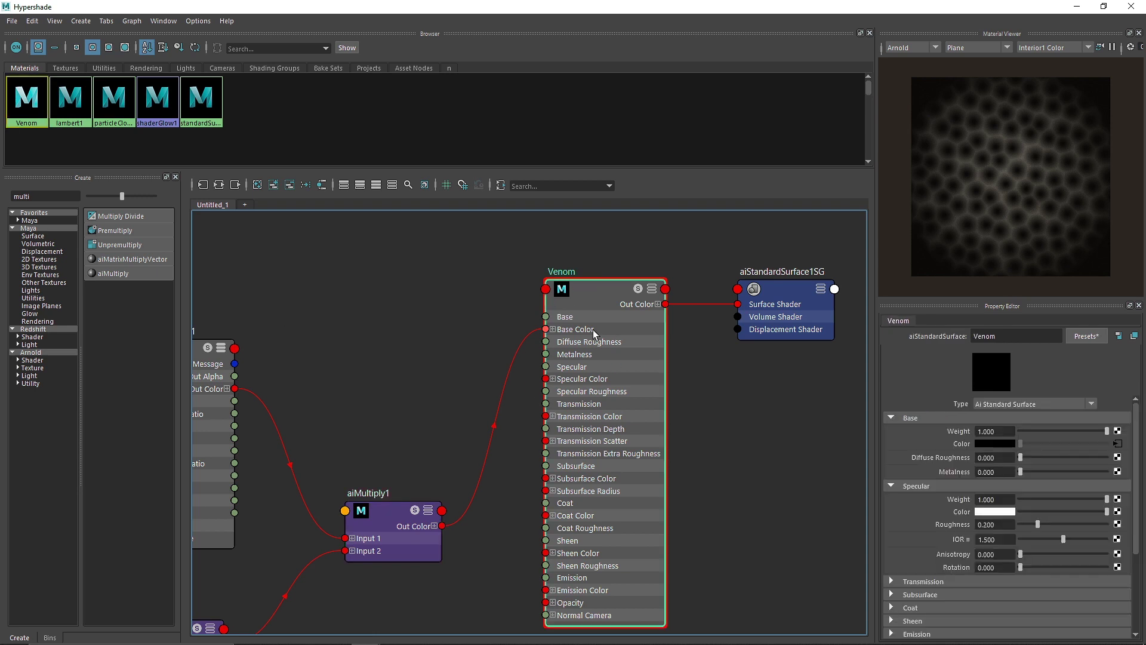
left_click(344, 185)
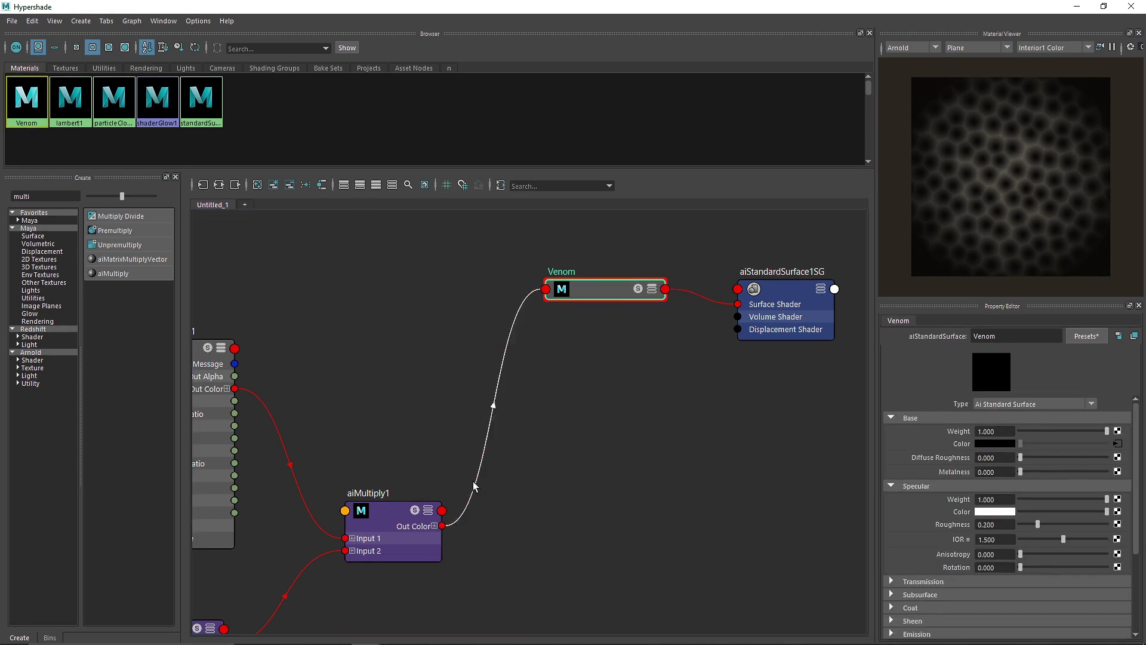
left_click_drag(443, 528, 757, 328)
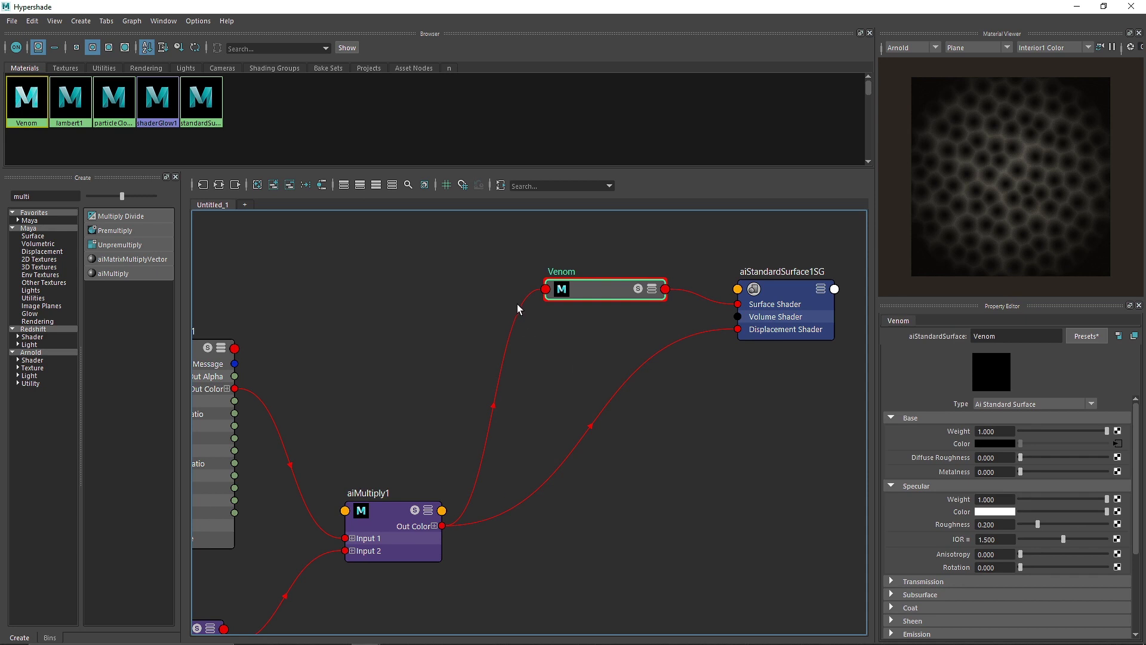
- Delete the connection from aiMultiply to Venom and preview the Venom material on the Shader Ball
left_click(517, 306)
key("Delete")
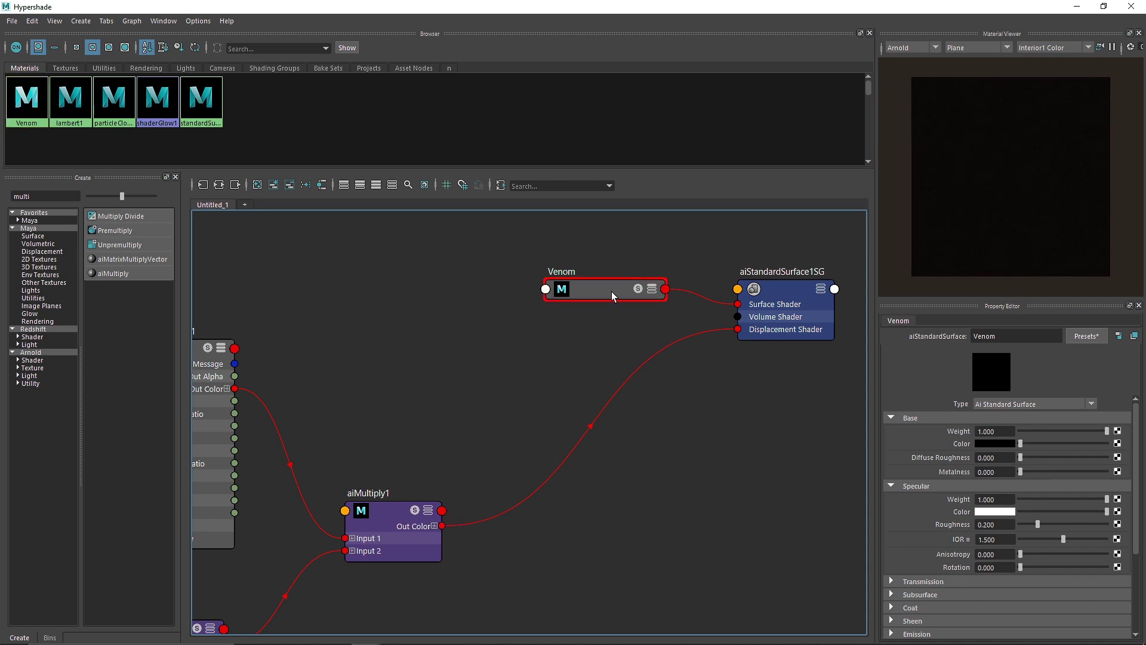
left_click(611, 292)
left_click(980, 48)
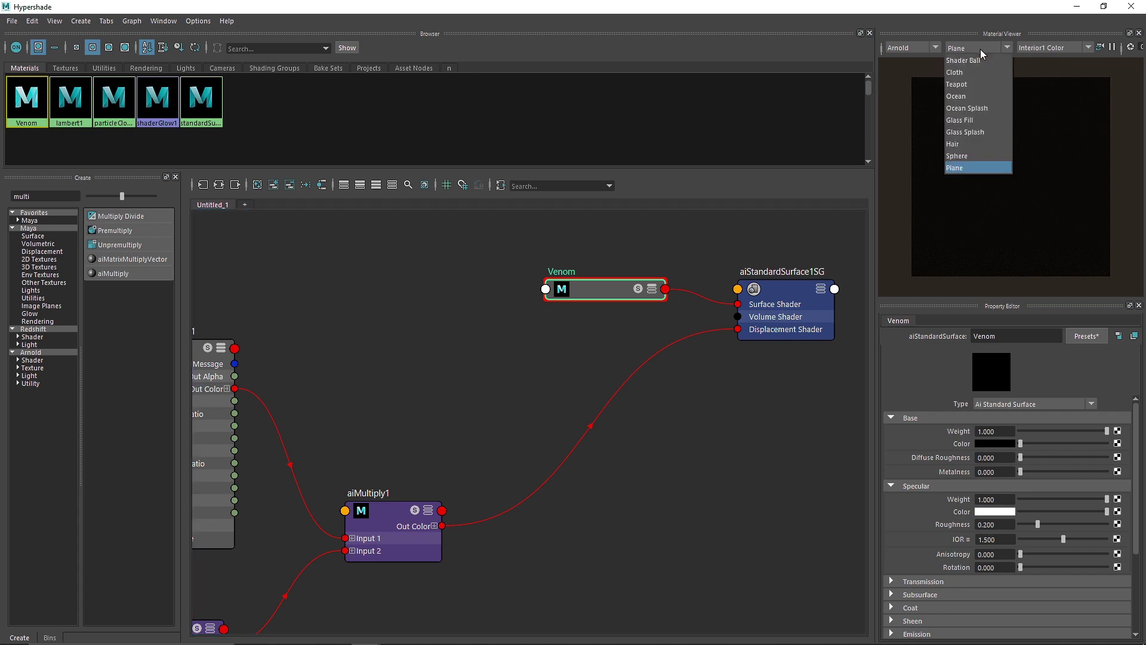
left_click(976, 62)
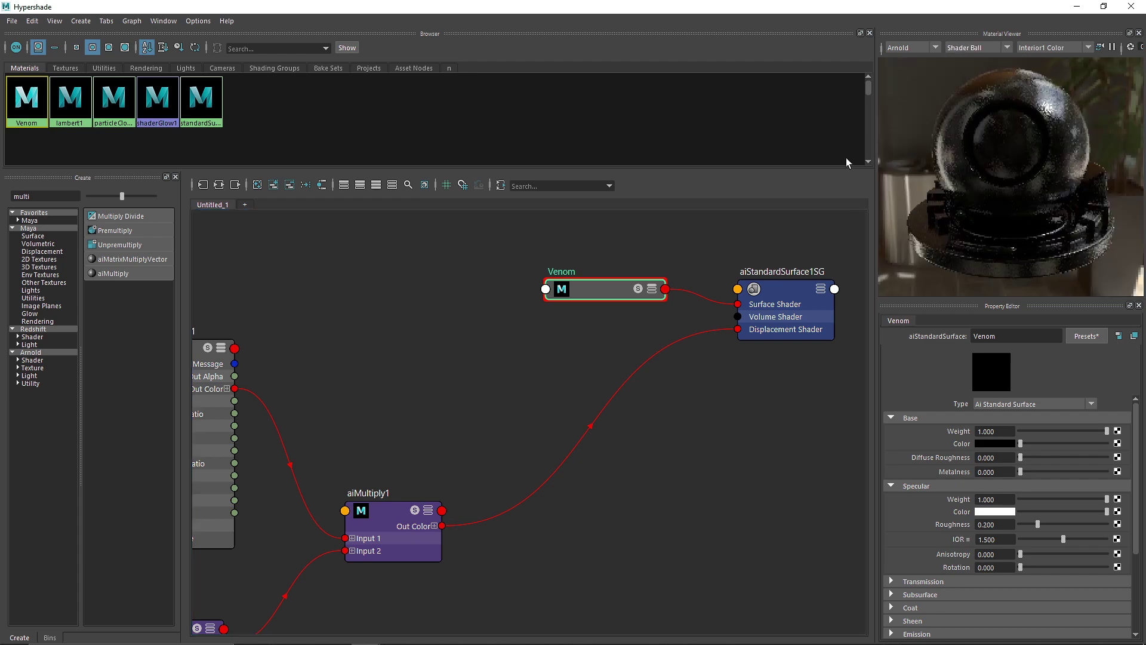
- Close Hypershade and render the scene in the Arnold RenderView through cameraShape1
left_click(1134, 4)
scroll(471, 326, "down", 5)
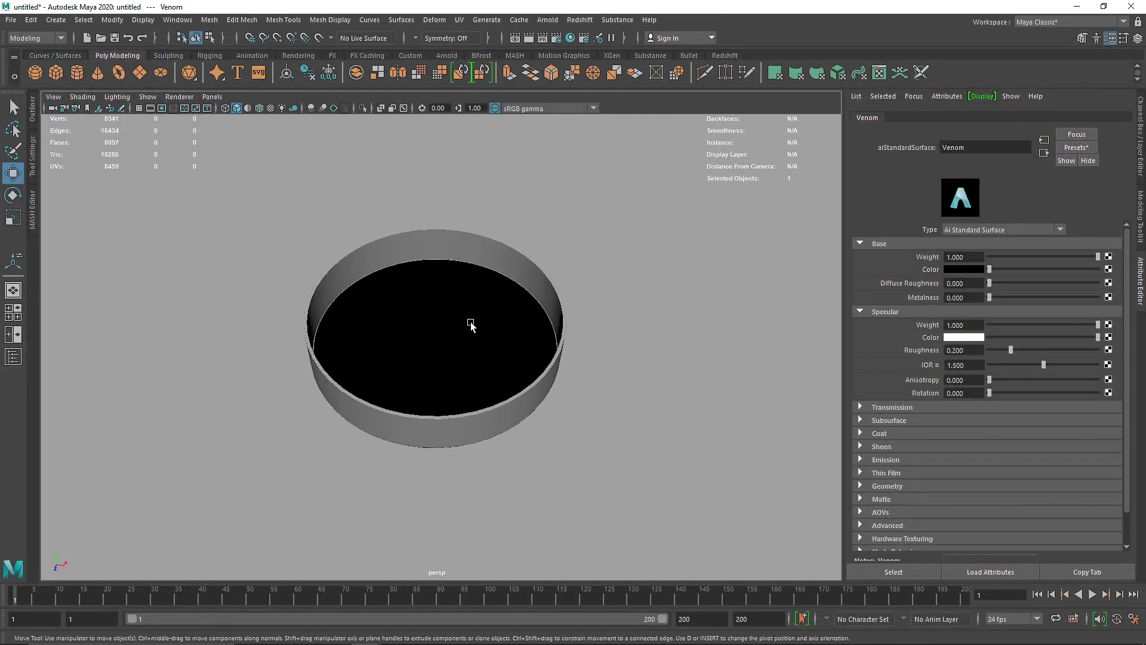
left_click(446, 54)
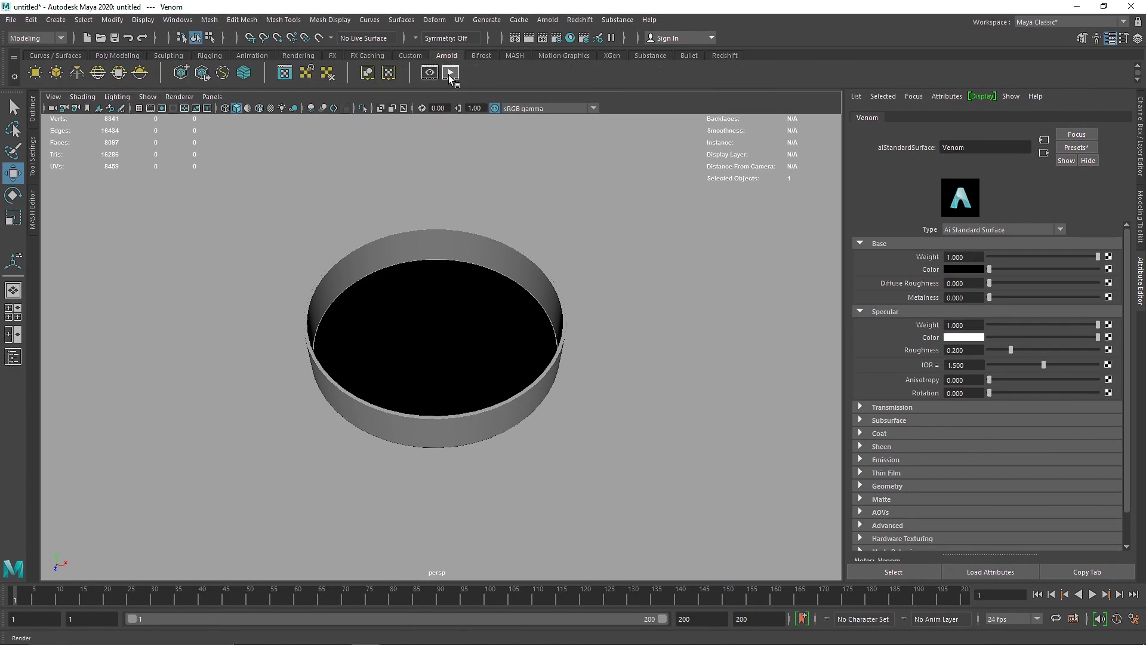
left_click(450, 72)
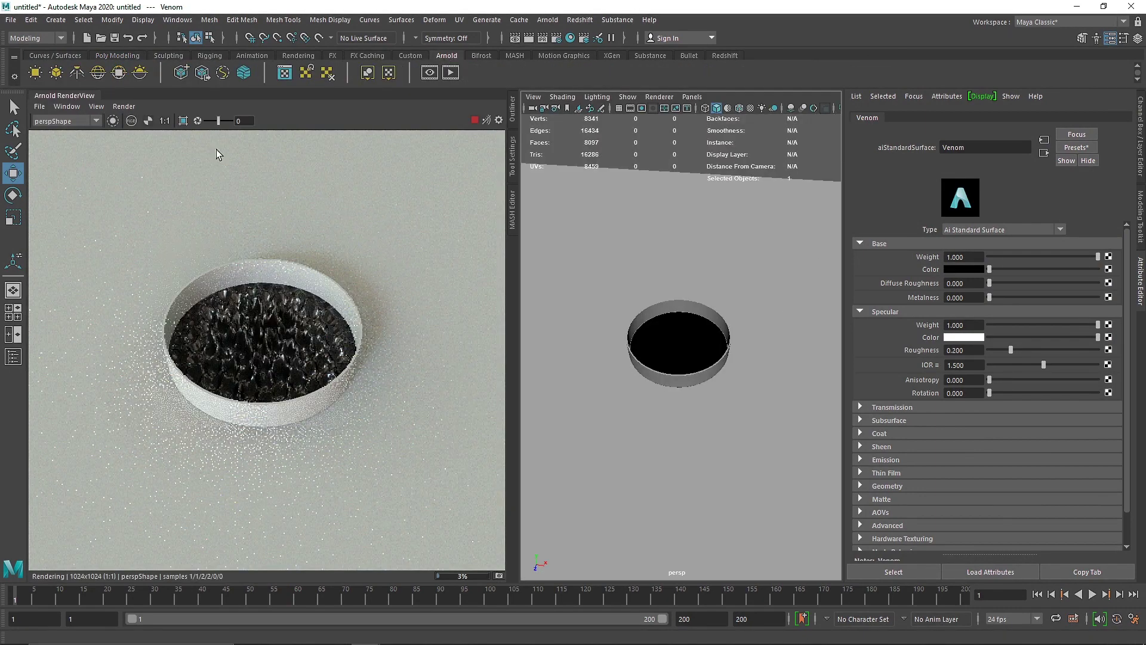
left_click(88, 122)
left_click(77, 139)
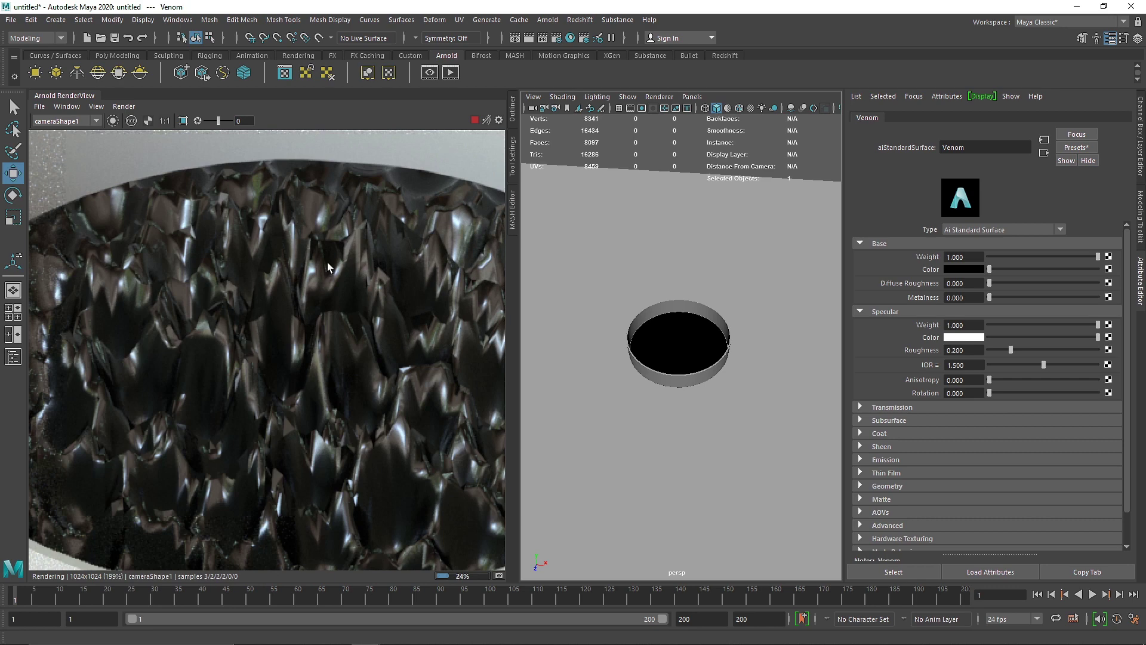
scroll(346, 326, "down", 2)
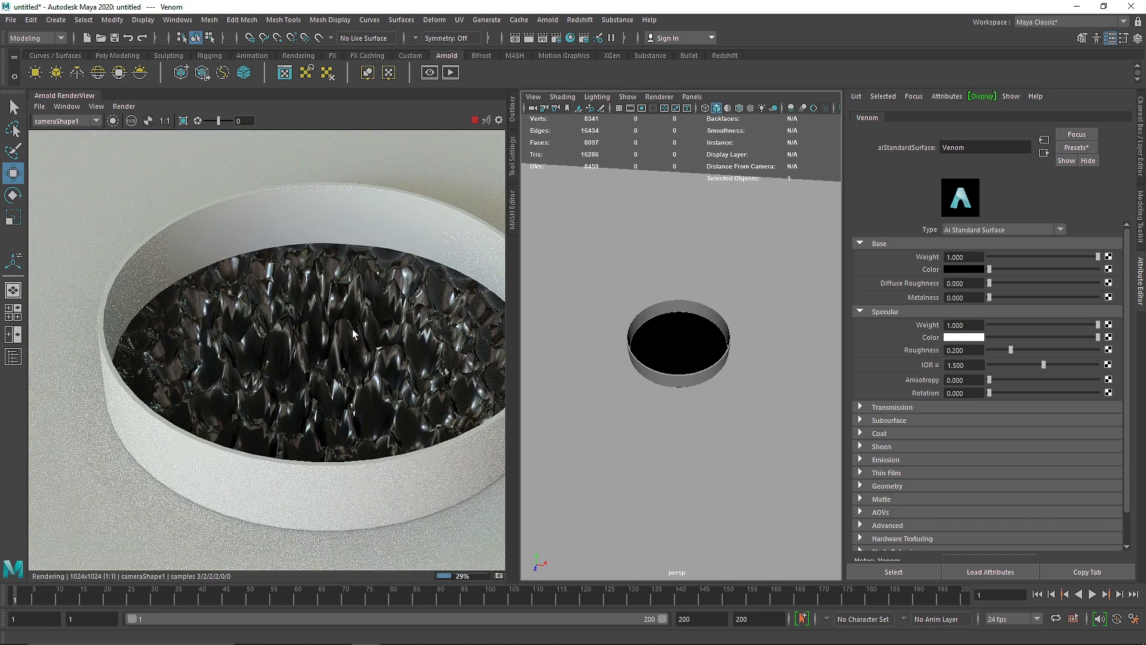
- Stop the Arnold render and switch the perspective viewport to look through camera1
left_click(475, 121)
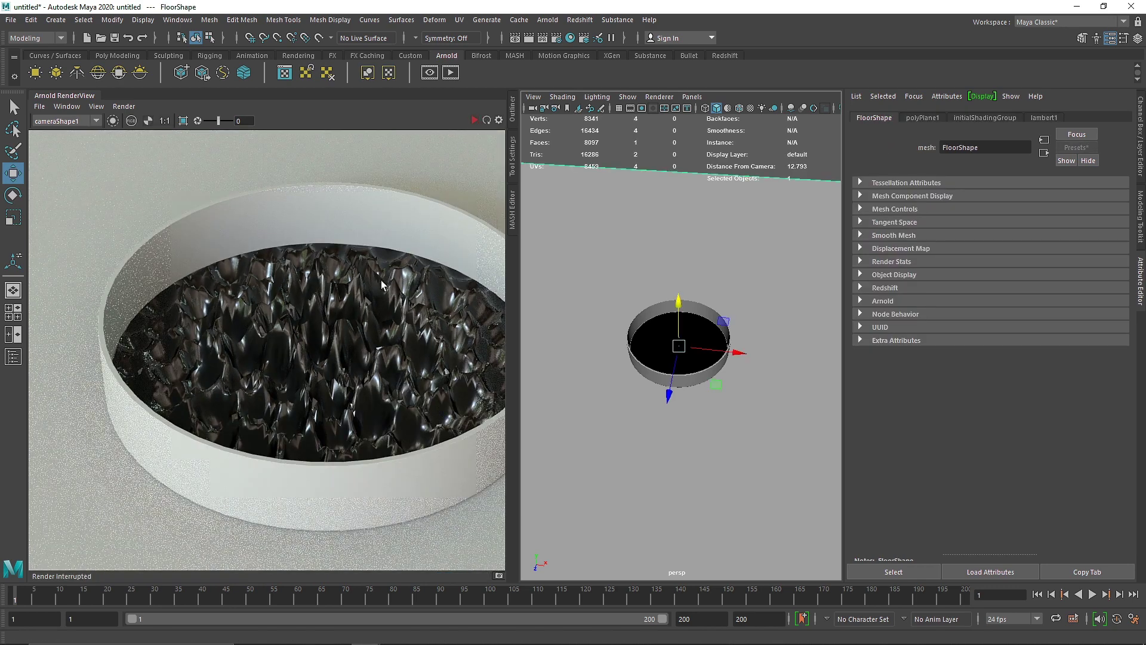
scroll(374, 301, "down", 1)
left_click(621, 252)
key("f")
right_click_drag(638, 299, 687, 336, "alt")
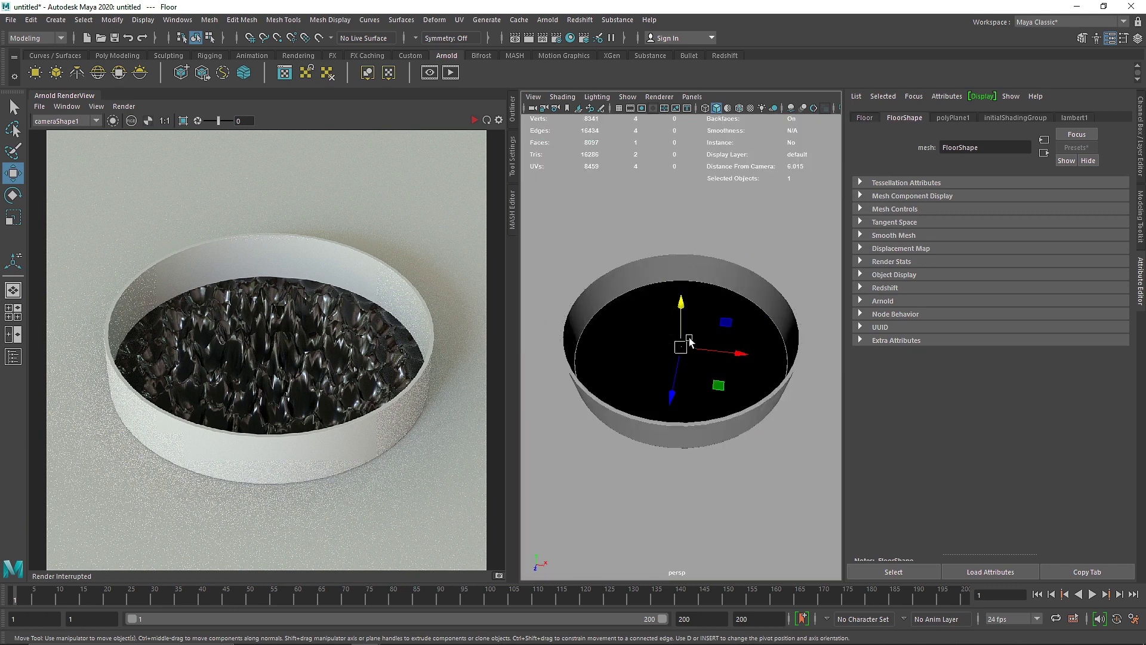
left_click(692, 96)
mouse_move(716, 108)
left_click(848, 108)
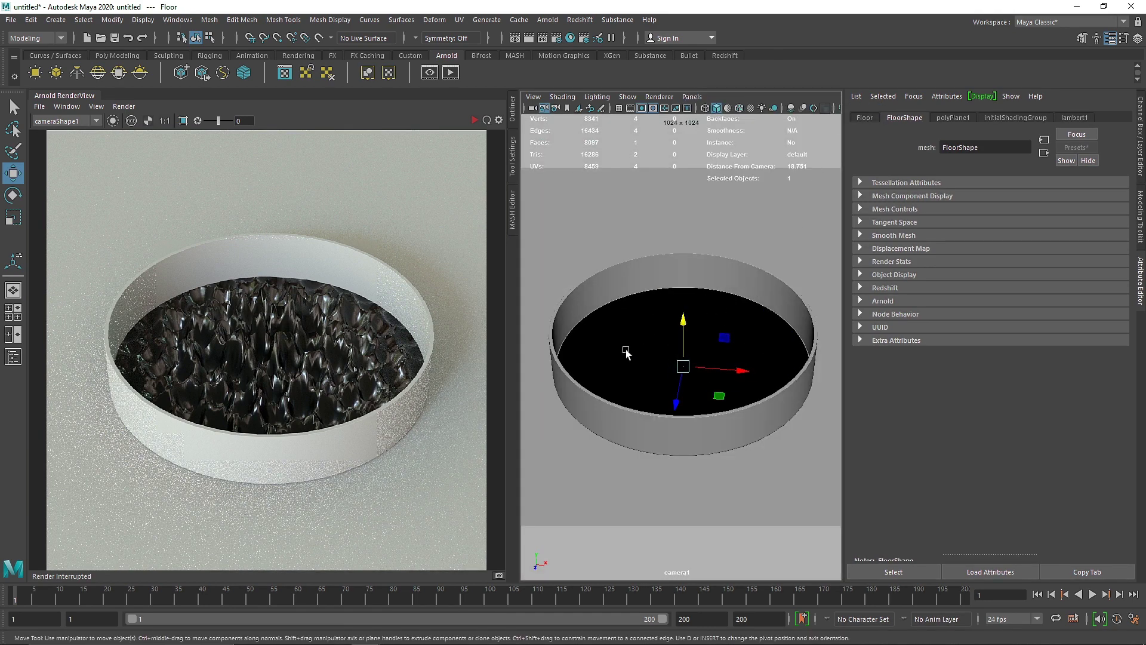
- Select the fluid disc, restart the render and set the Height in its Arnold displacement attributes to 0.2
left_click(624, 346)
left_click(475, 121)
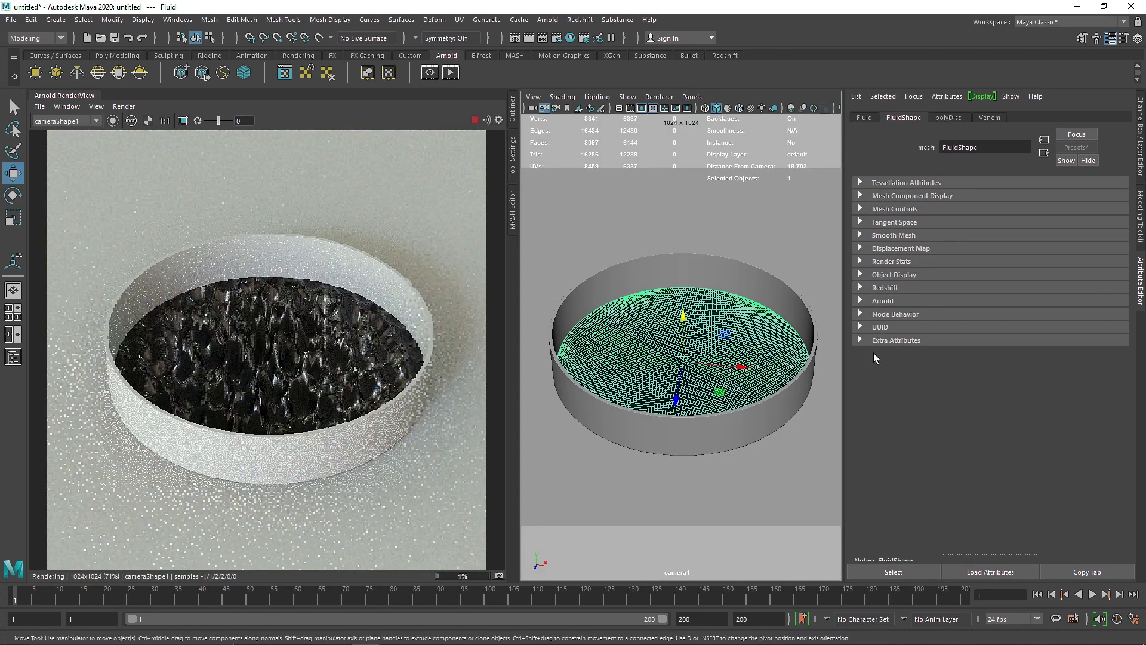
left_click(877, 302)
scroll(902, 417, "down", 3)
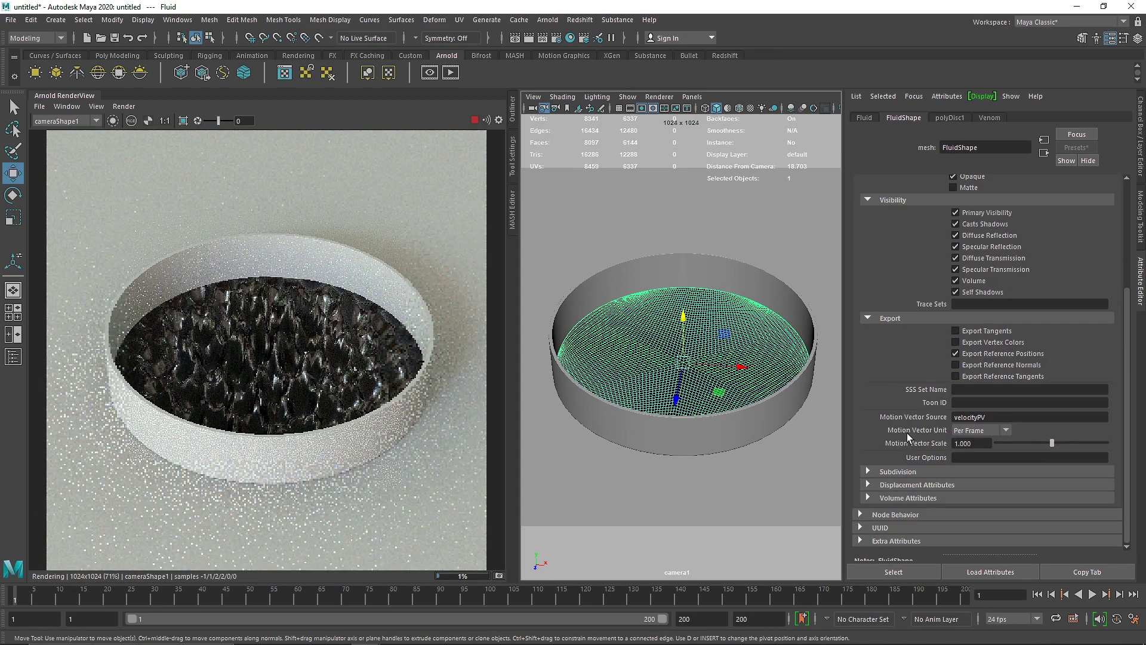
left_click(911, 484)
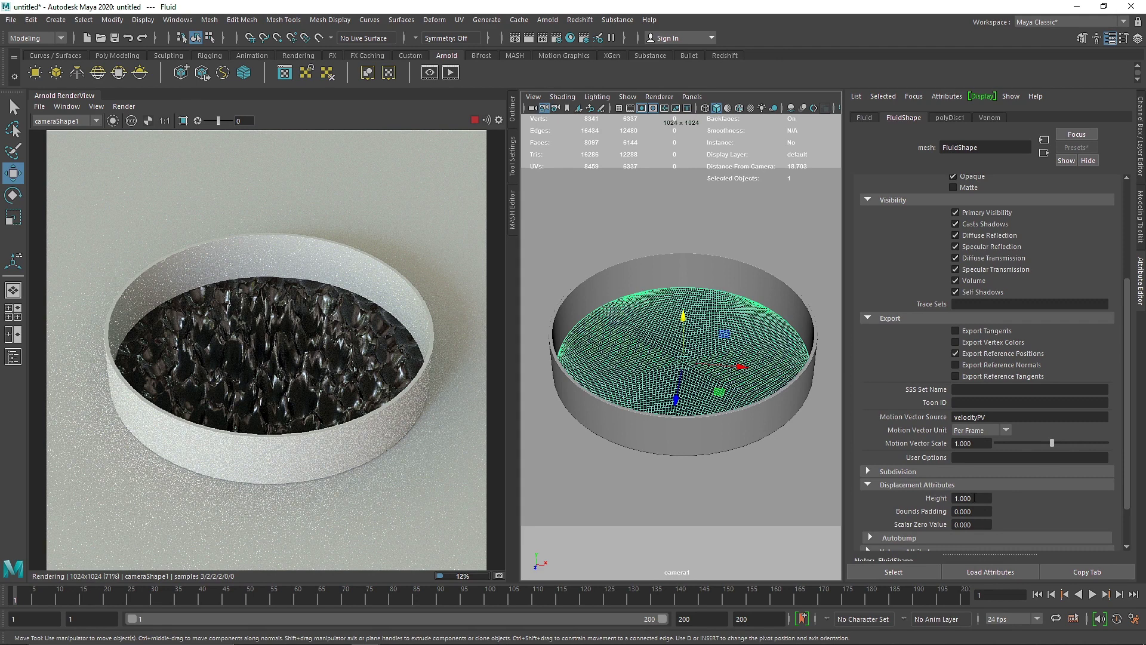
left_click(974, 498)
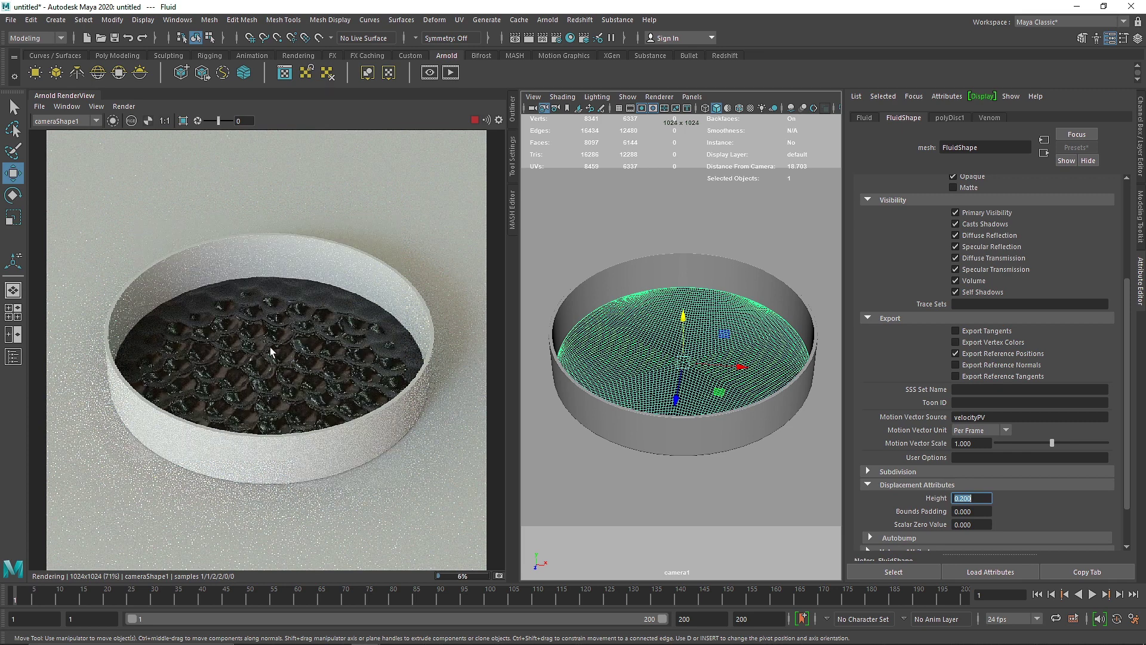
- Set the fluid's displacement Bounds Padding to 1 and its Height to 0.5
left_click(976, 513)
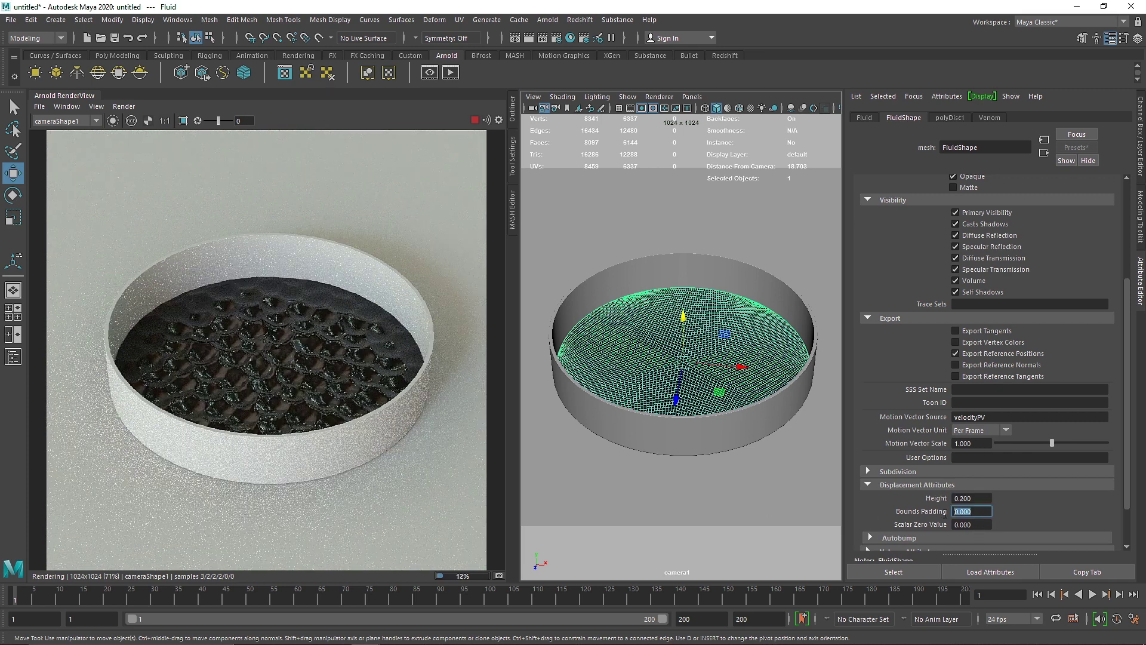
type("1")
key("Return")
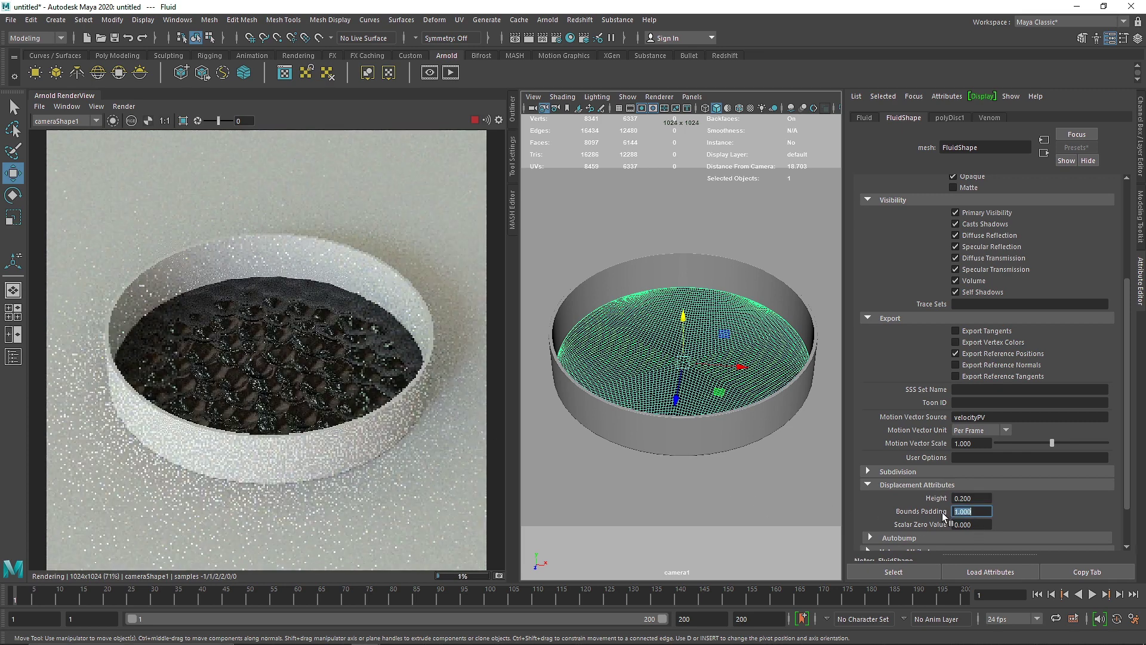
left_click(969, 498)
type("0.5")
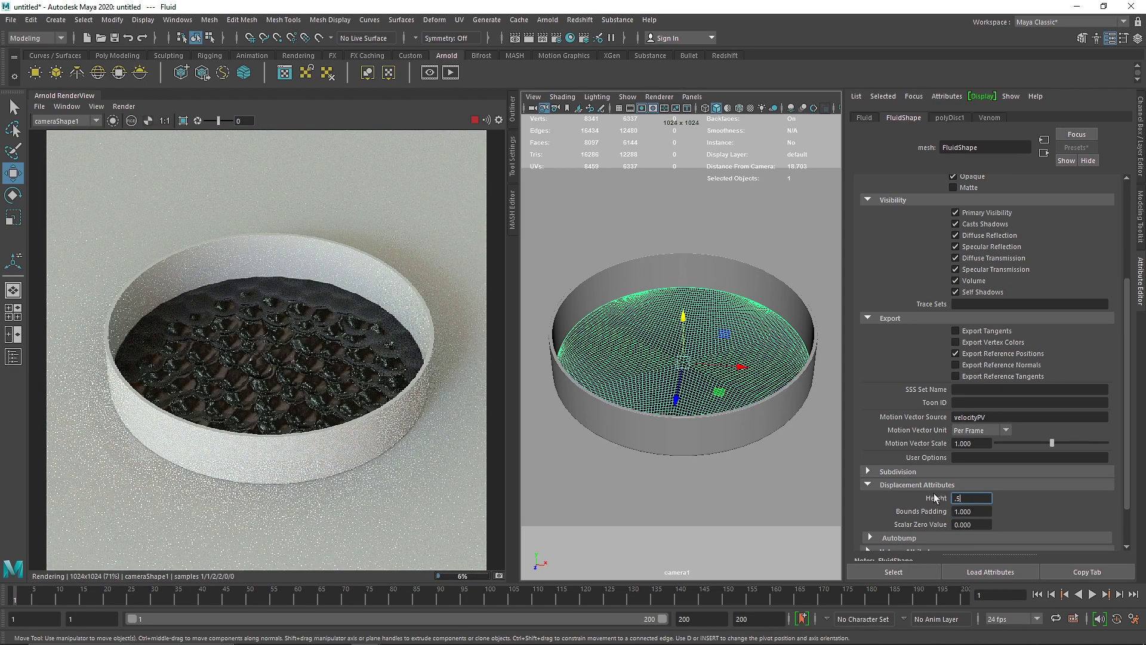
key("Return")
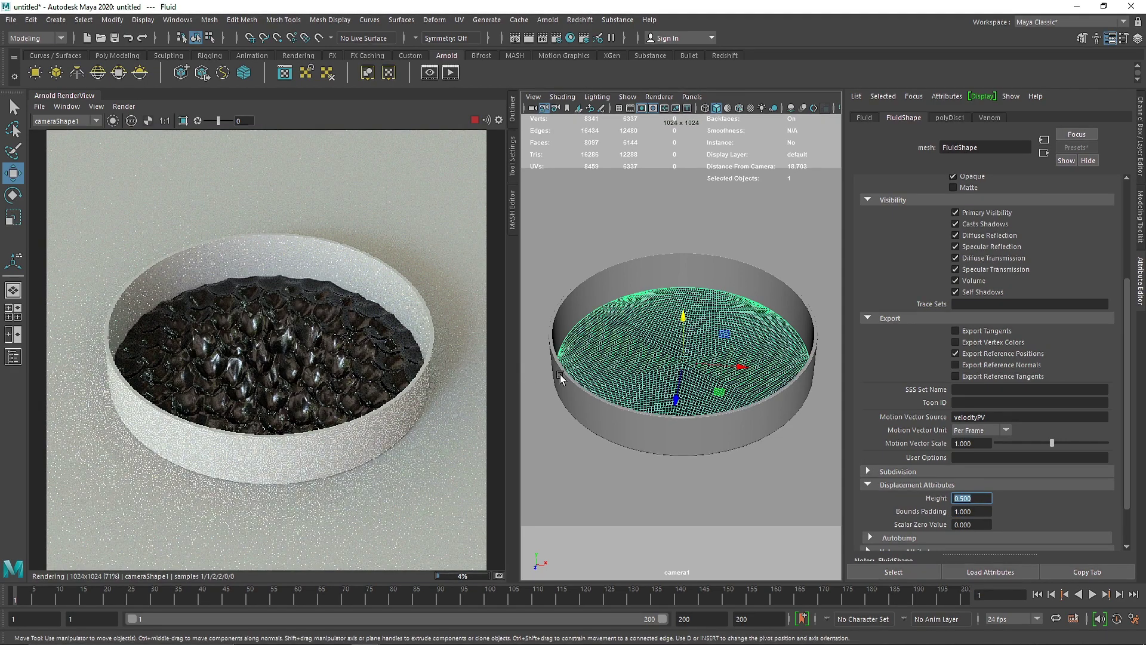
- Try Autobump on the fluid's displacement and turn it off again
scroll(986, 510, "down", 3)
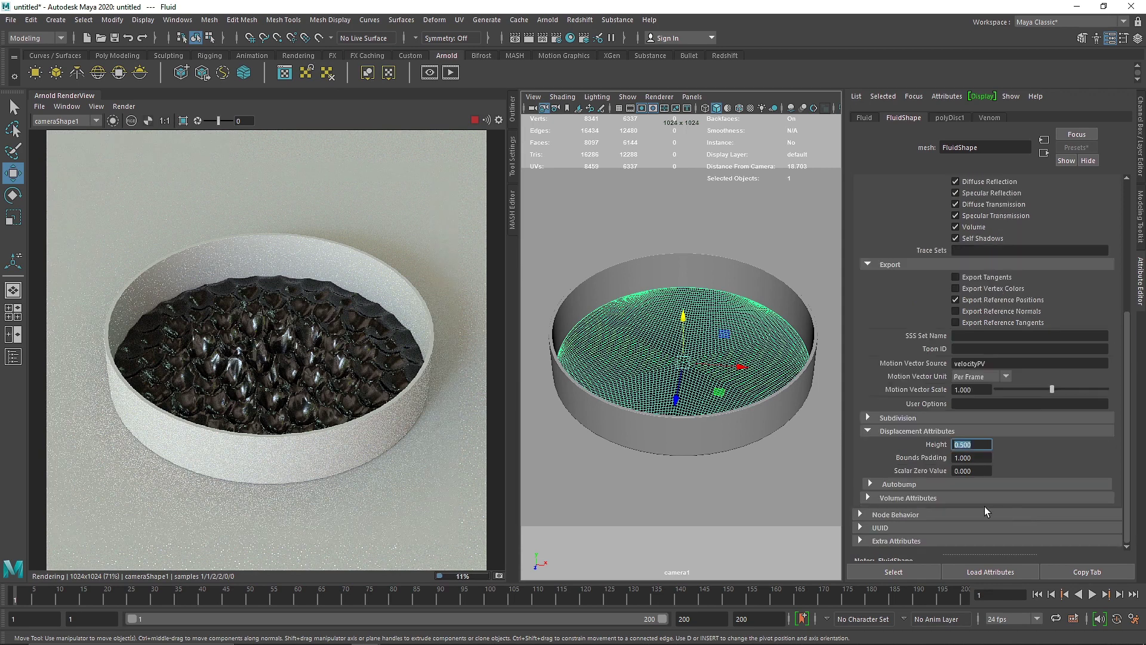
left_click(885, 483)
left_click(979, 499)
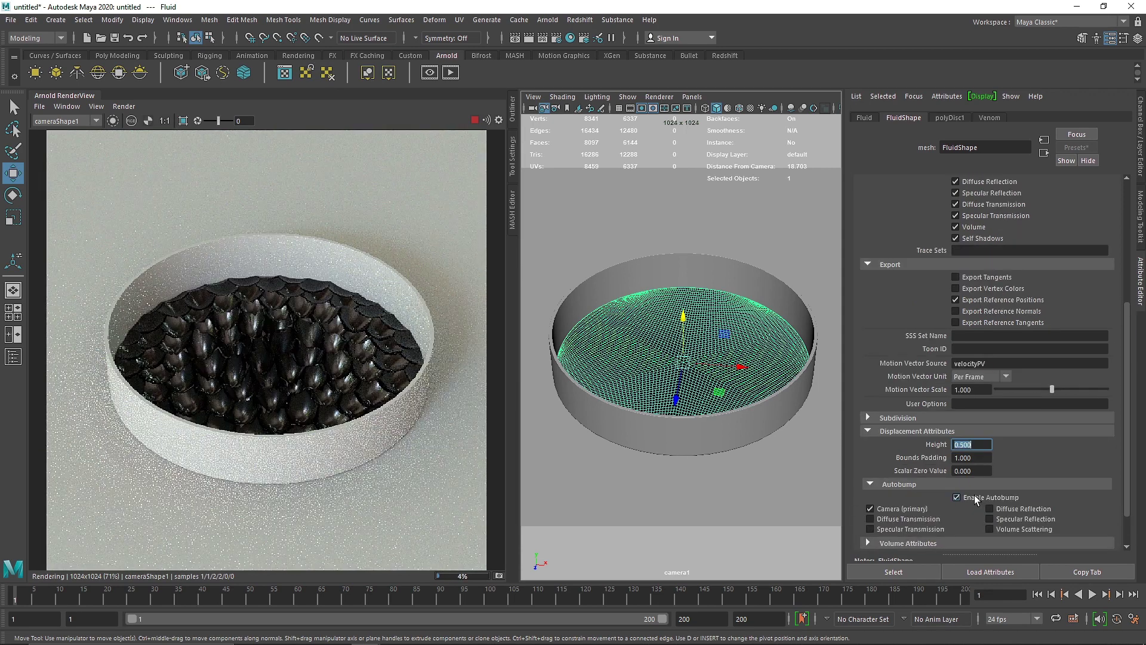
left_click(976, 499)
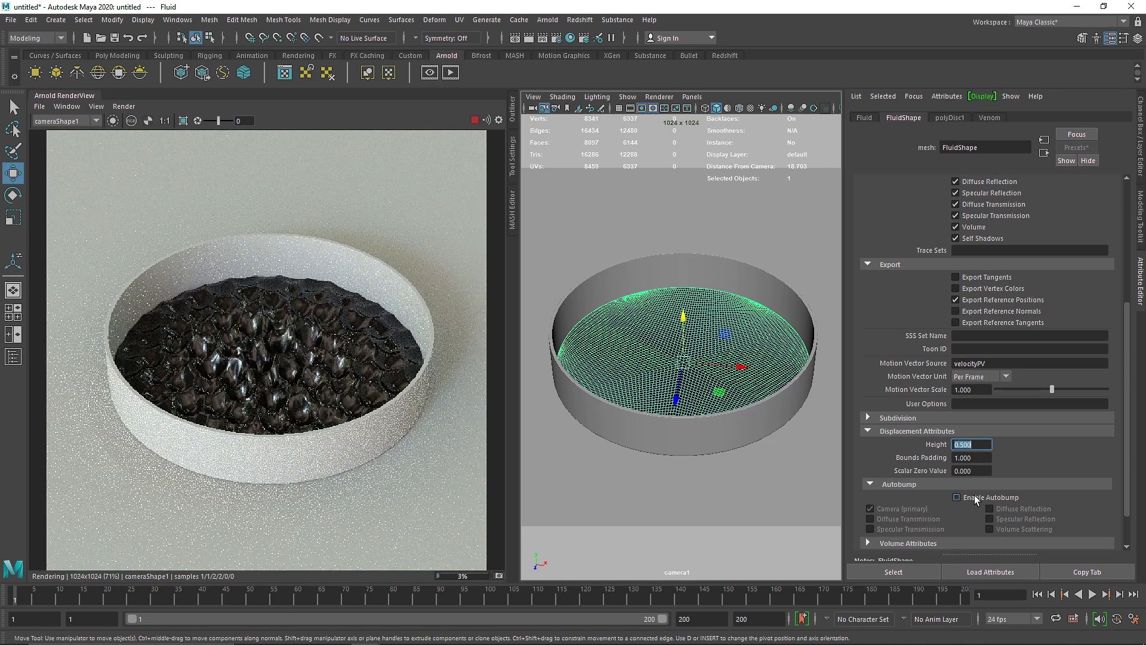
left_click(897, 482)
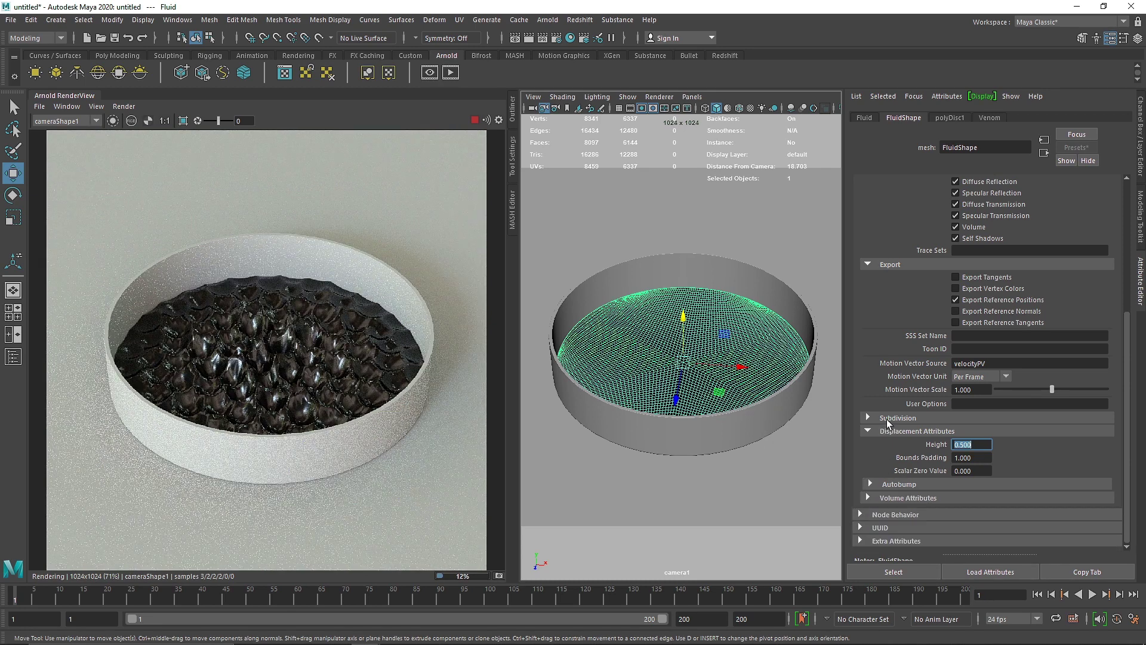
- Set the fluid's Arnold subdivision Type to catclark with 2 Iterations
left_click(889, 419)
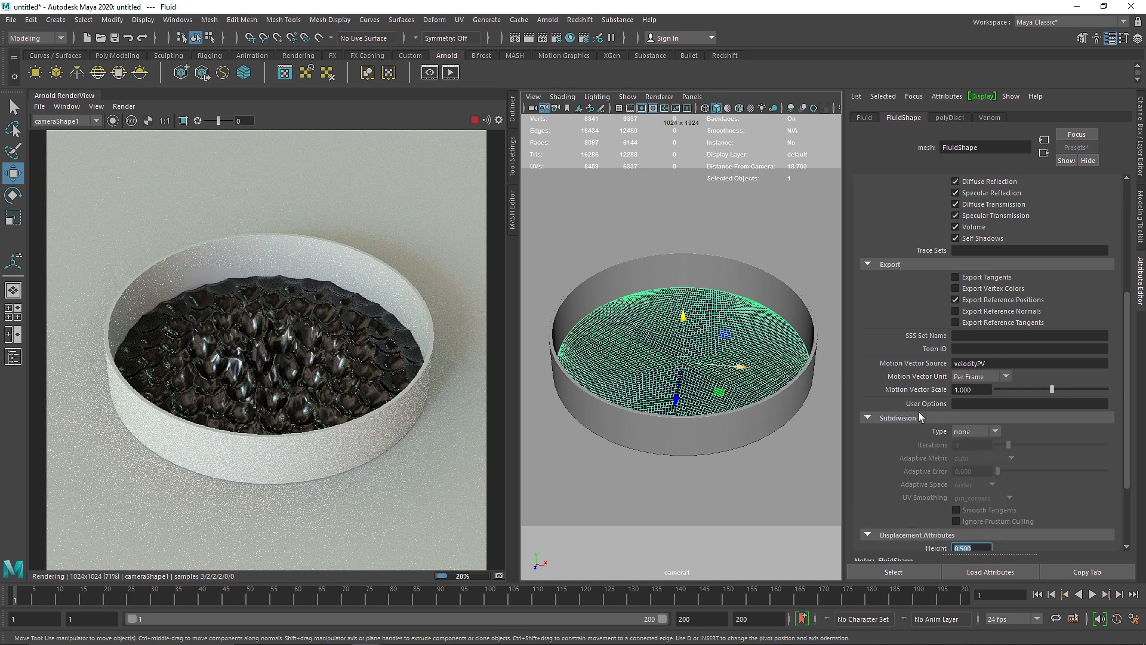
left_click(973, 431)
left_click(972, 453)
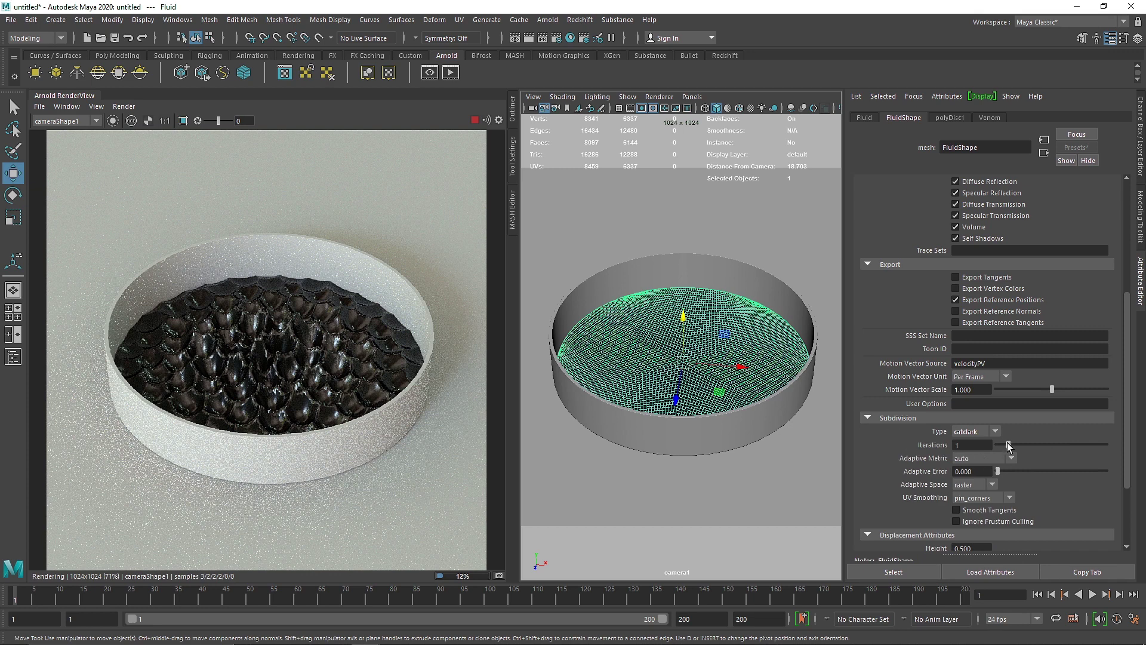
left_click_drag(1008, 445, 1020, 443)
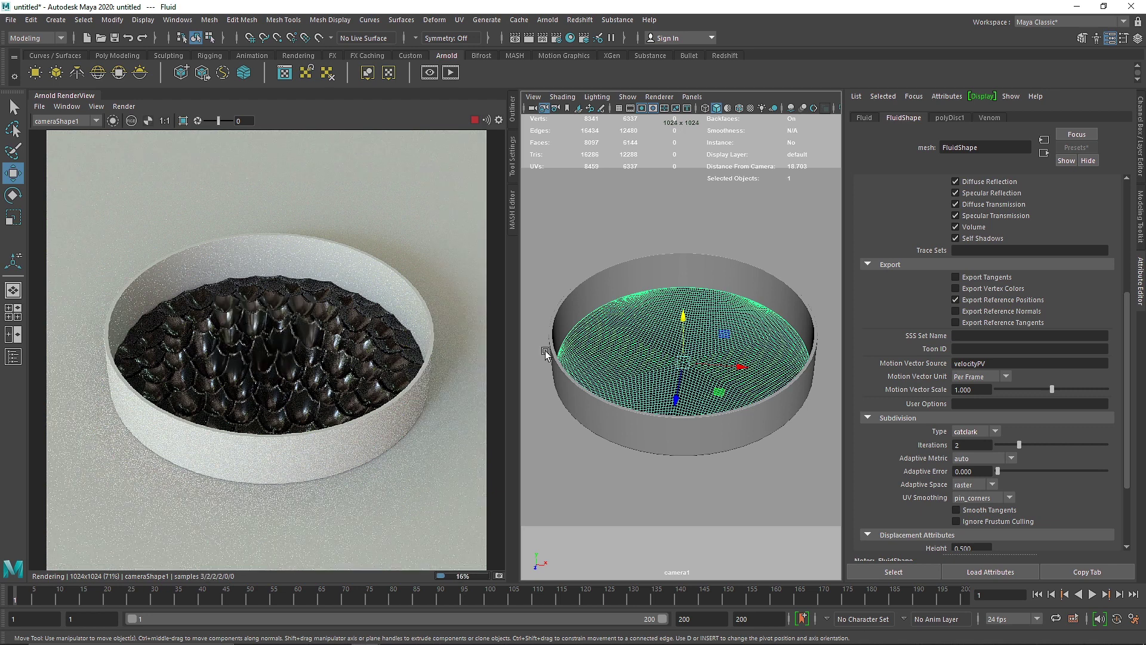
- Set the fluid's displacement Height to 0.8 and stop the render to inspect the spikes up close
left_click(908, 420)
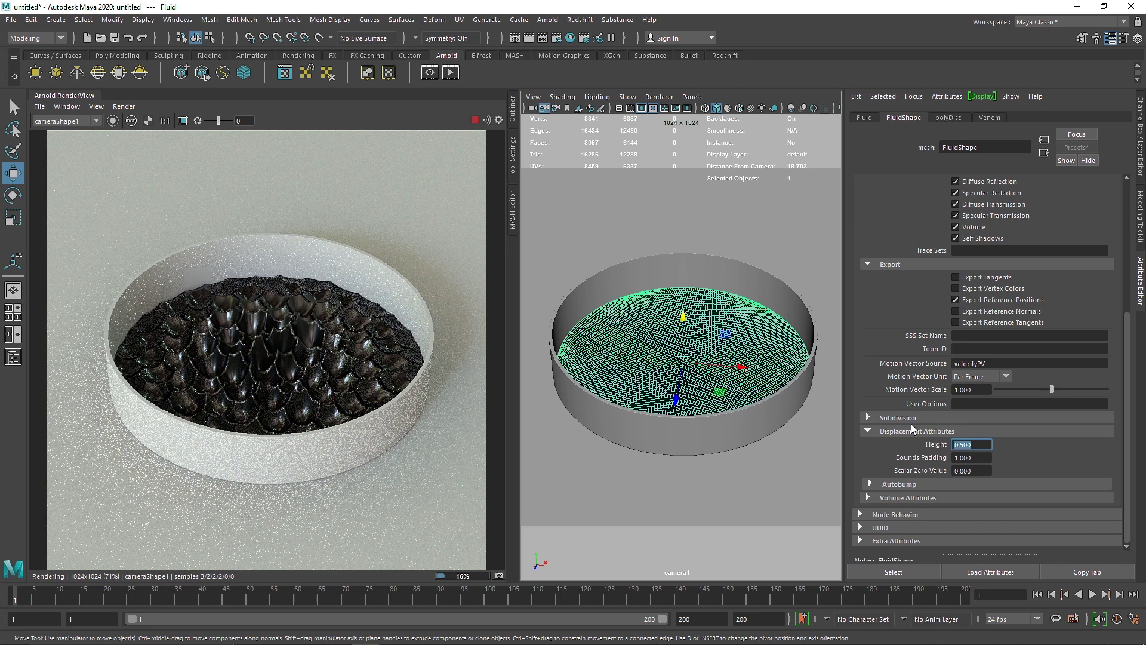
left_click(972, 444)
type(".8")
key("Return")
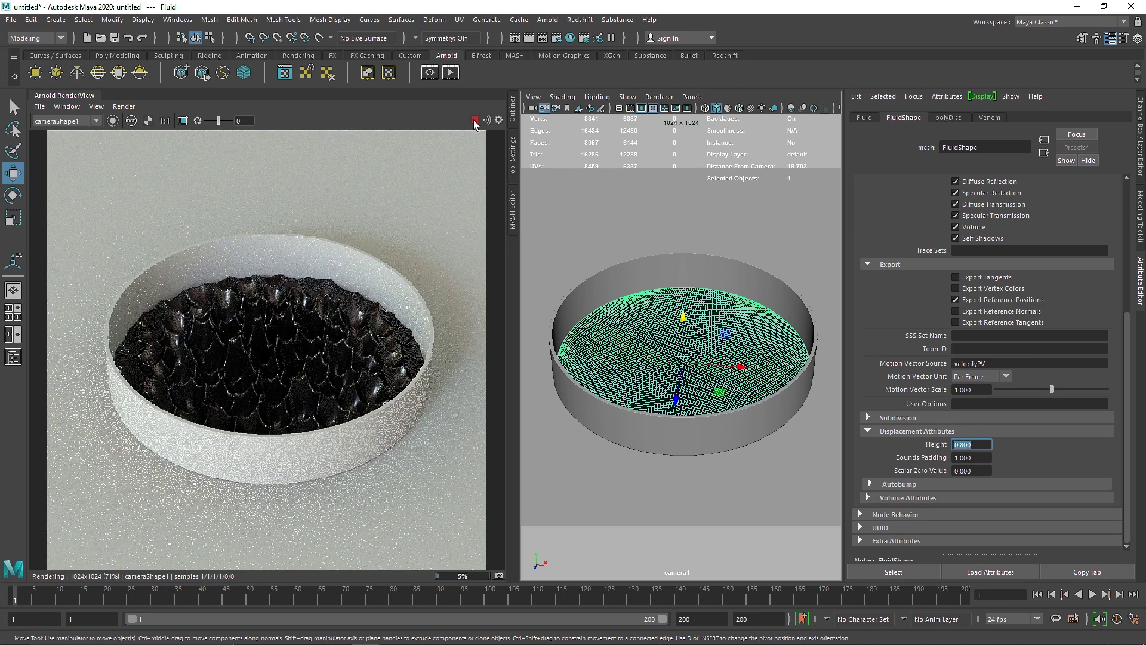
scroll(250, 357, "up", 2)
scroll(271, 346, "up", 2)
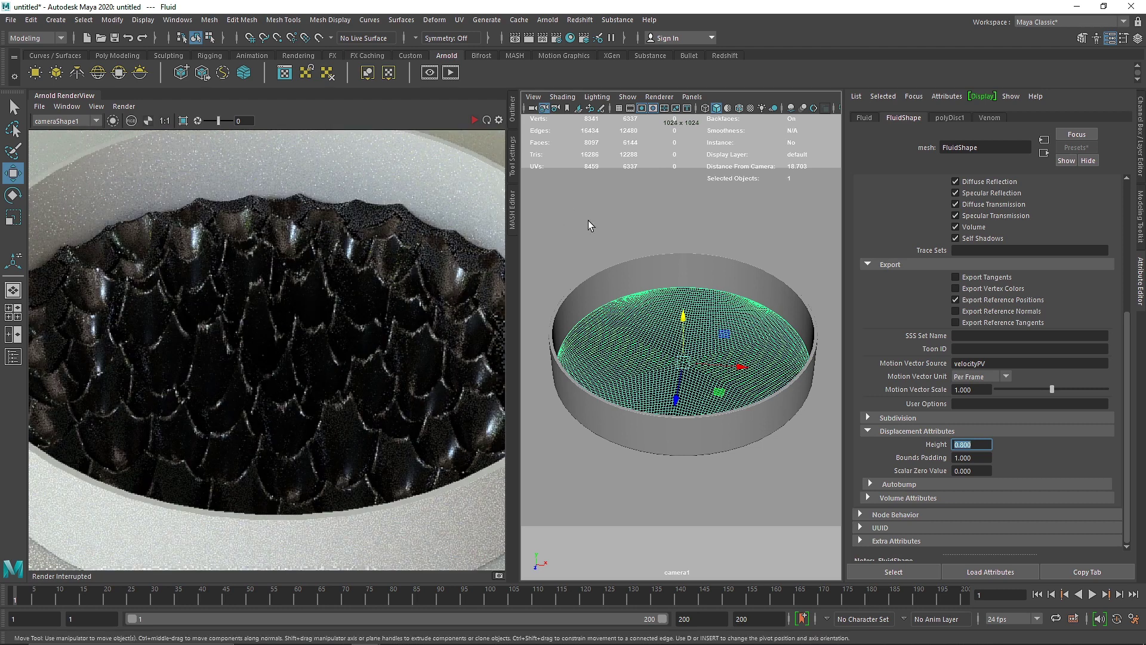
- Trace the Venom material's displacement network through aiMultiply1 to the simplexNoise1 settings
left_click(988, 117)
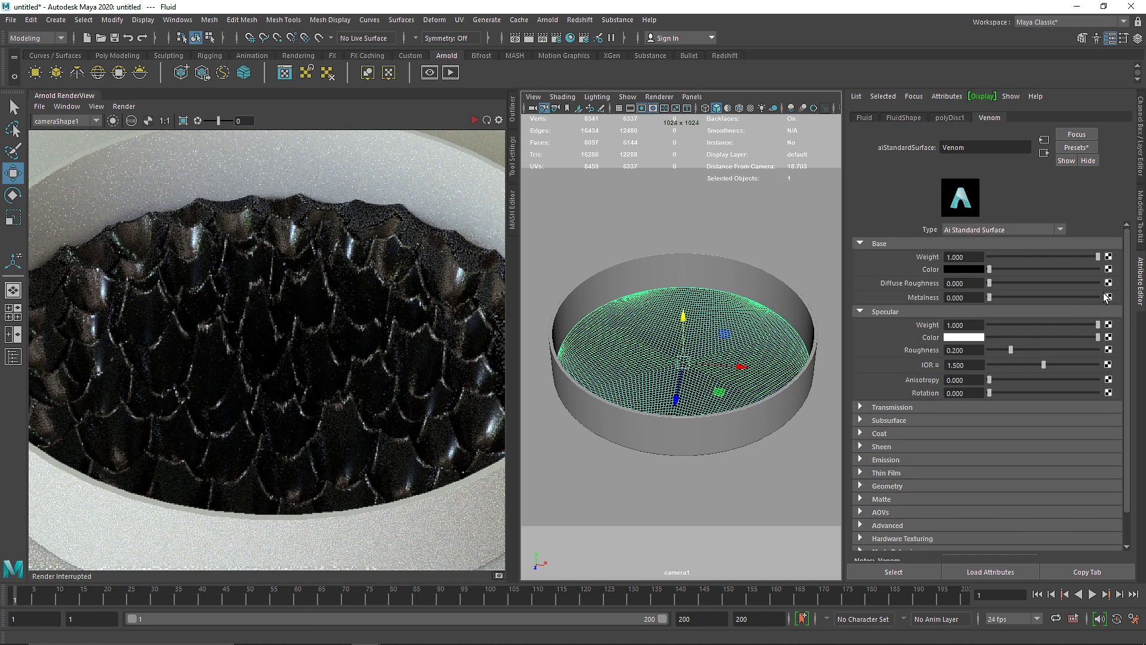
left_click(1044, 153)
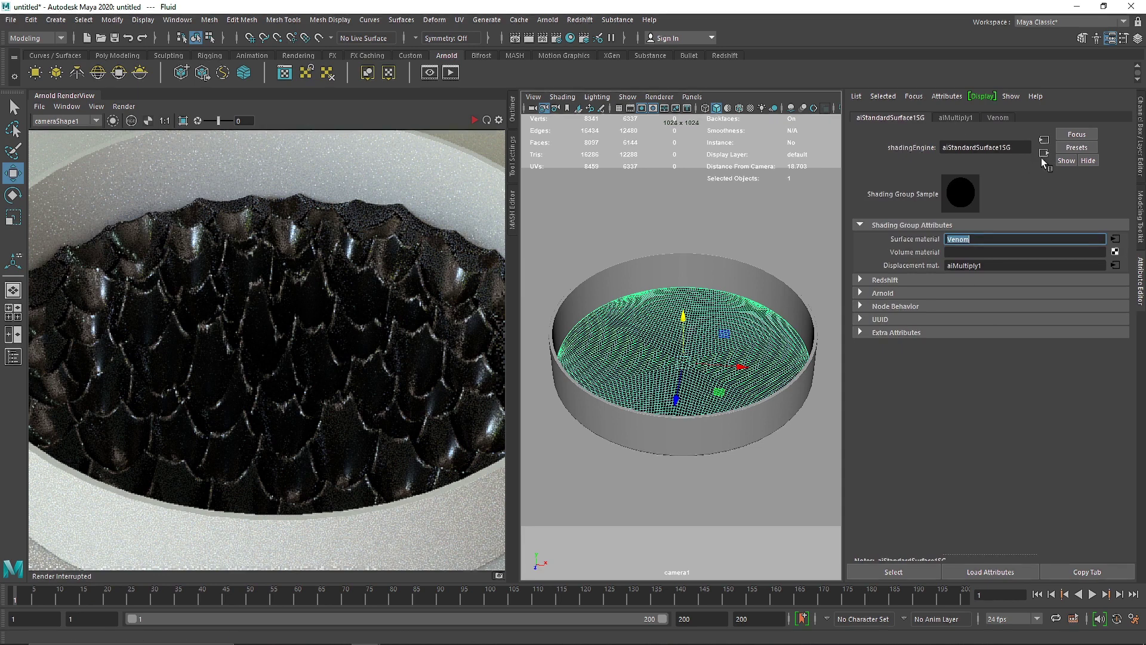
left_click(957, 118)
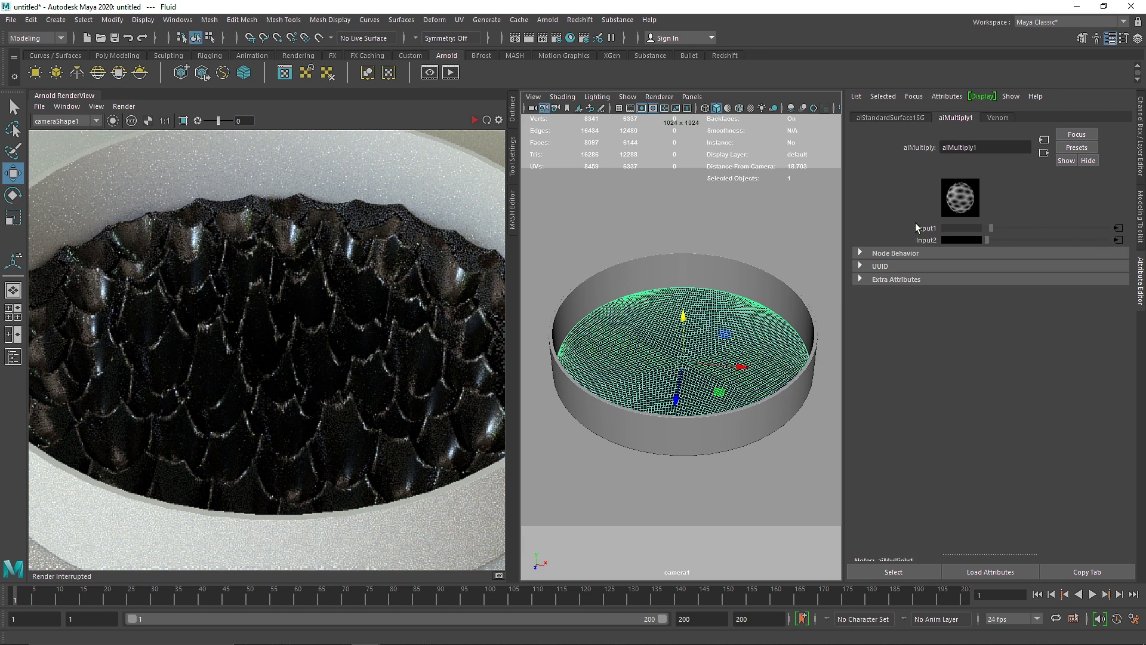
left_click(1119, 229)
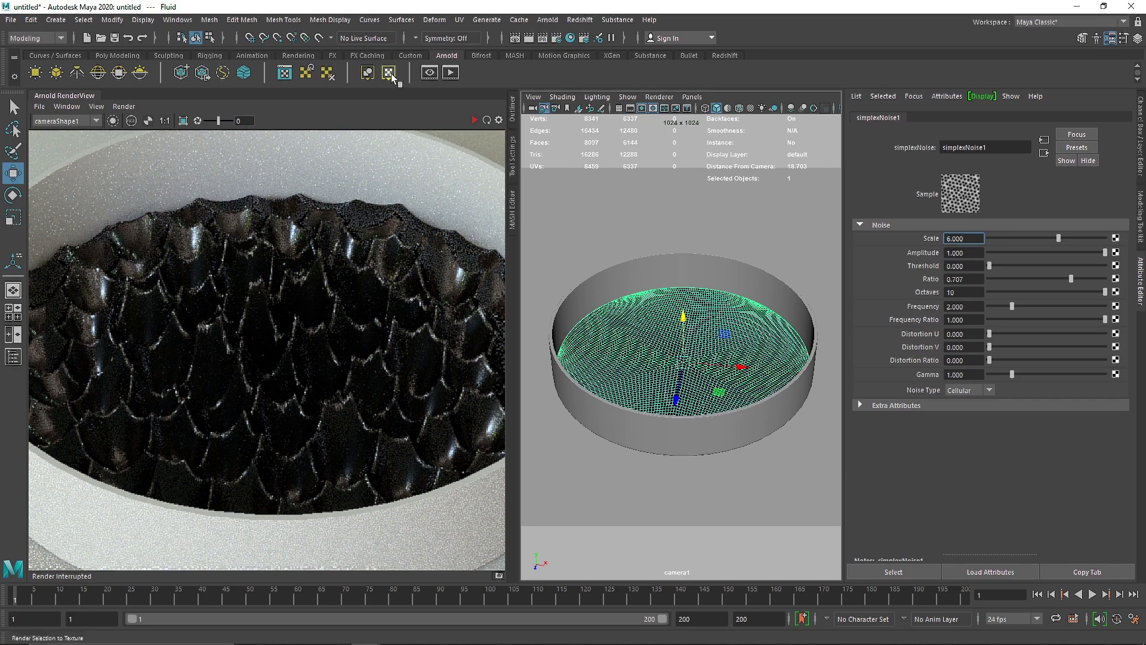
- Close the Arnold render view and, in the Hypershade, disconnect simplexNoise1 from Input 1 of aiMultiply1
right_click(70, 97)
left_click(94, 146)
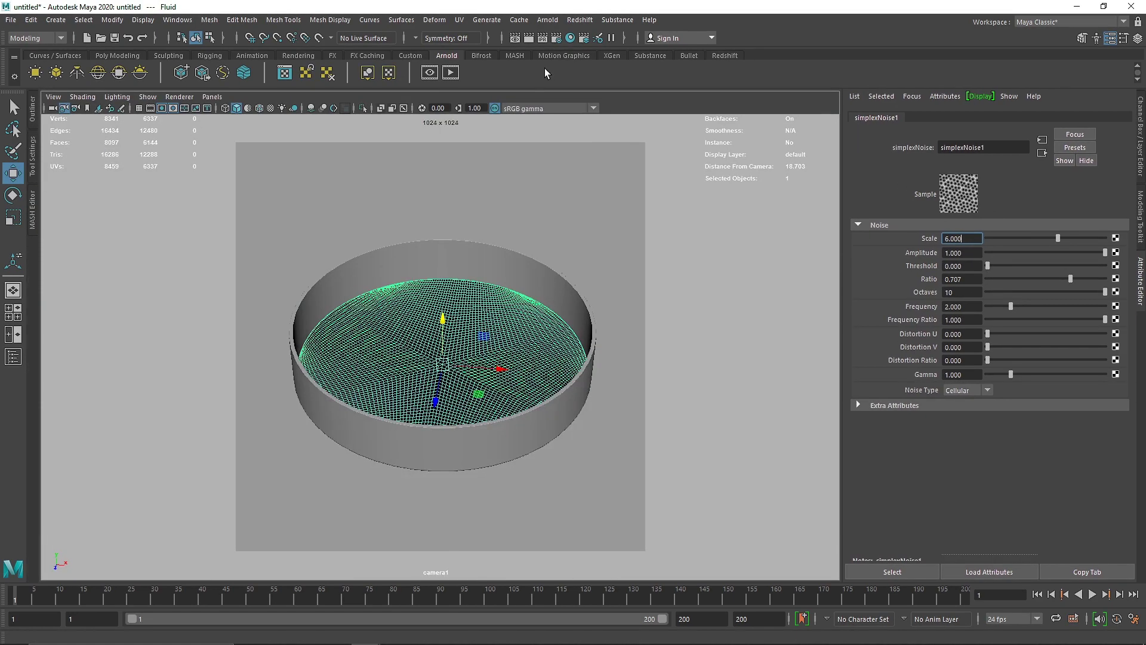
left_click(570, 37)
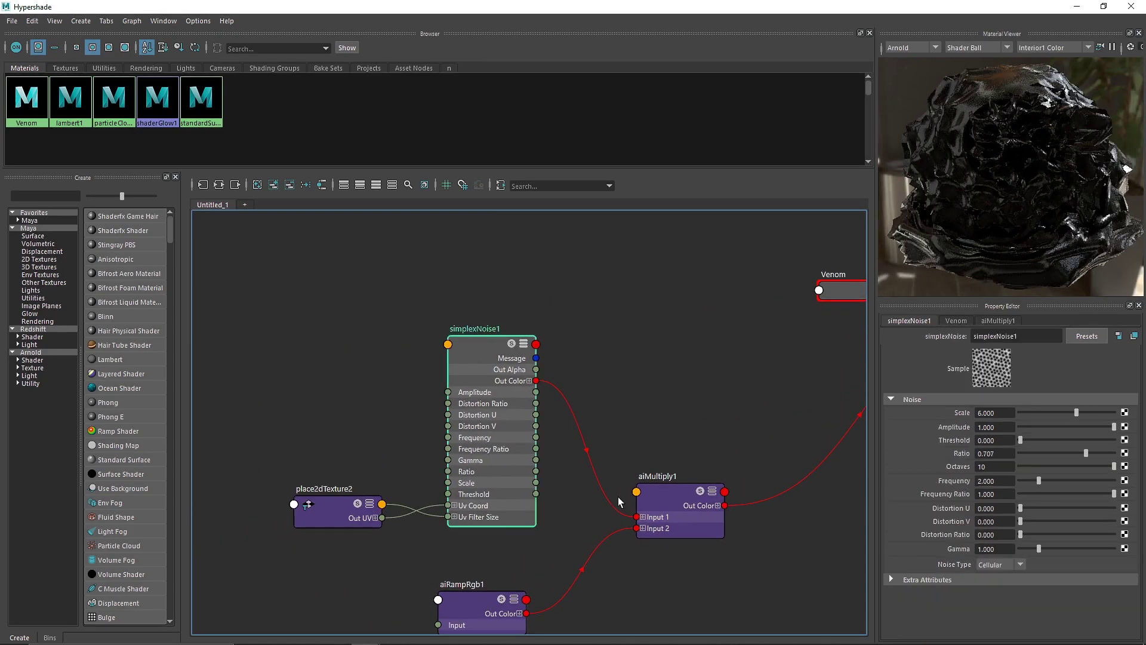
left_click(618, 511)
key("Delete")
middle_click_drag(596, 350, 663, 318, "alt")
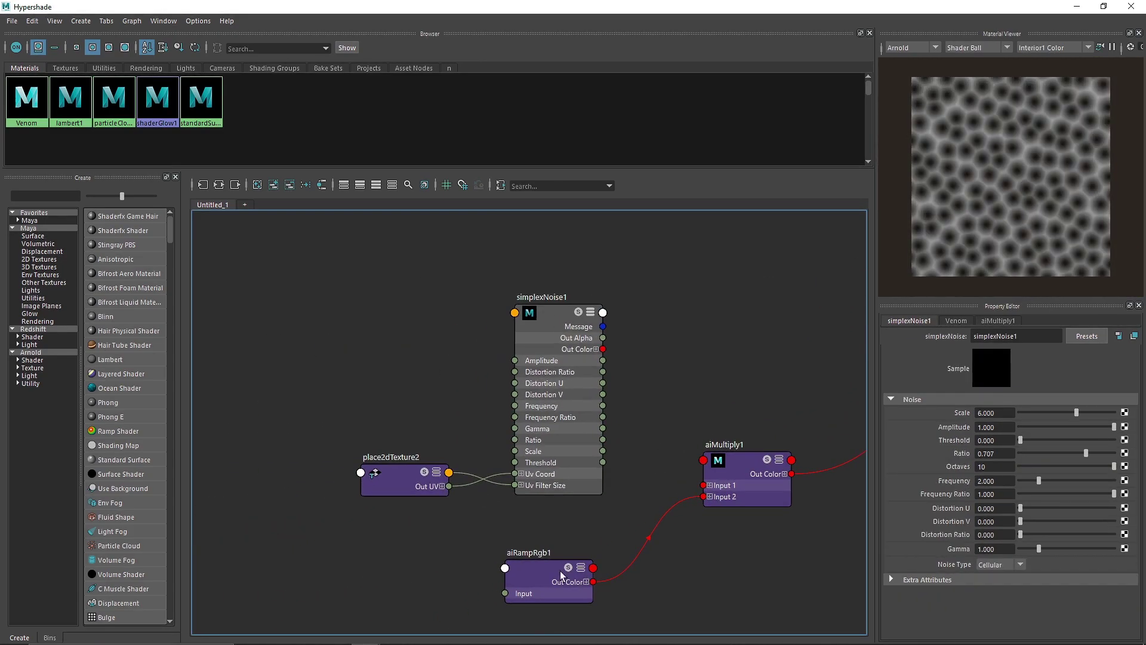
- Move simplexNoise1 together with place2dTexture2 farther from aiMultiply1 to make room for another node
left_click(411, 477)
left_click_drag(343, 266, 609, 498)
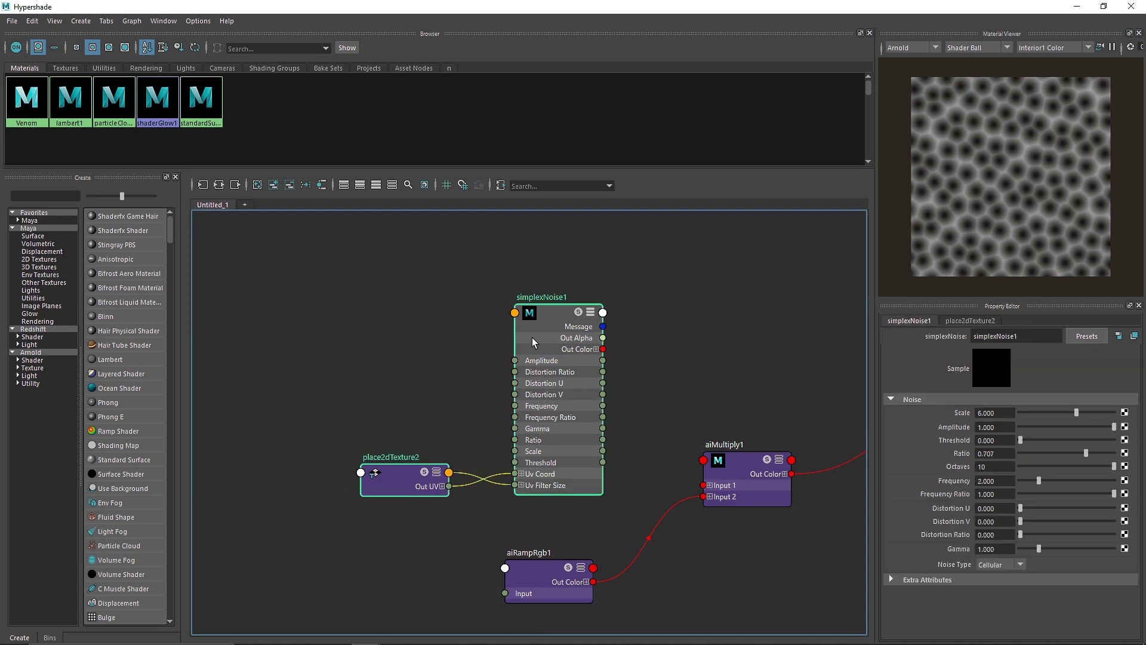
left_click_drag(532, 338, 431, 339)
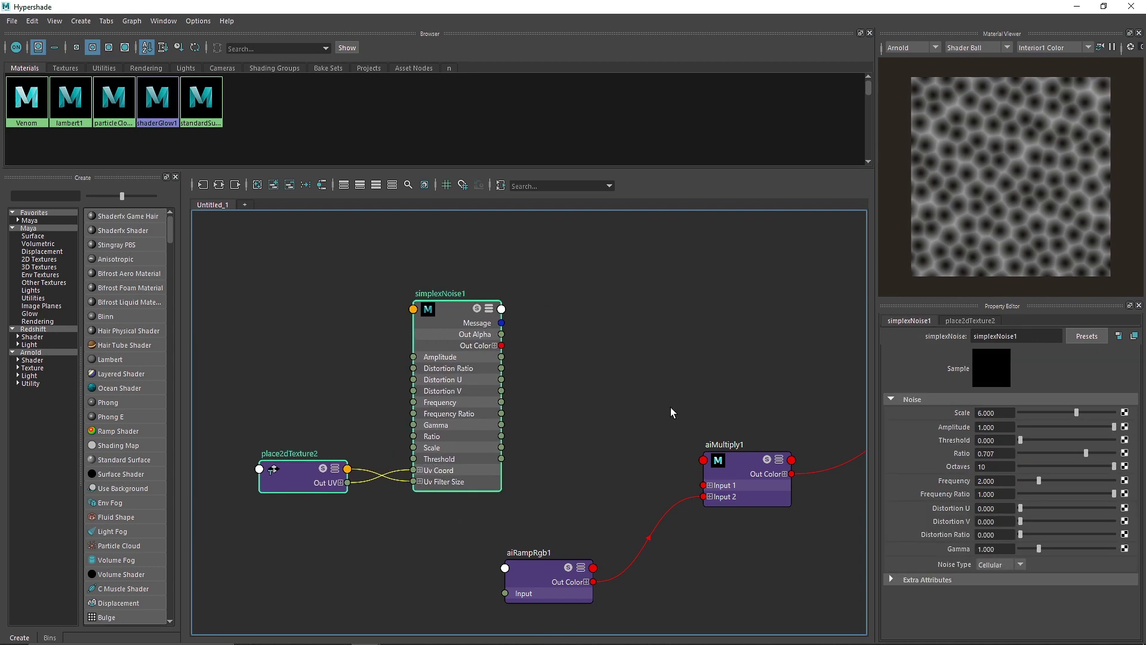
- Add an aiColorCorrect node between the noise and aiMultiply1, and connect the noise's Out Color to its Input
left_click(16, 196)
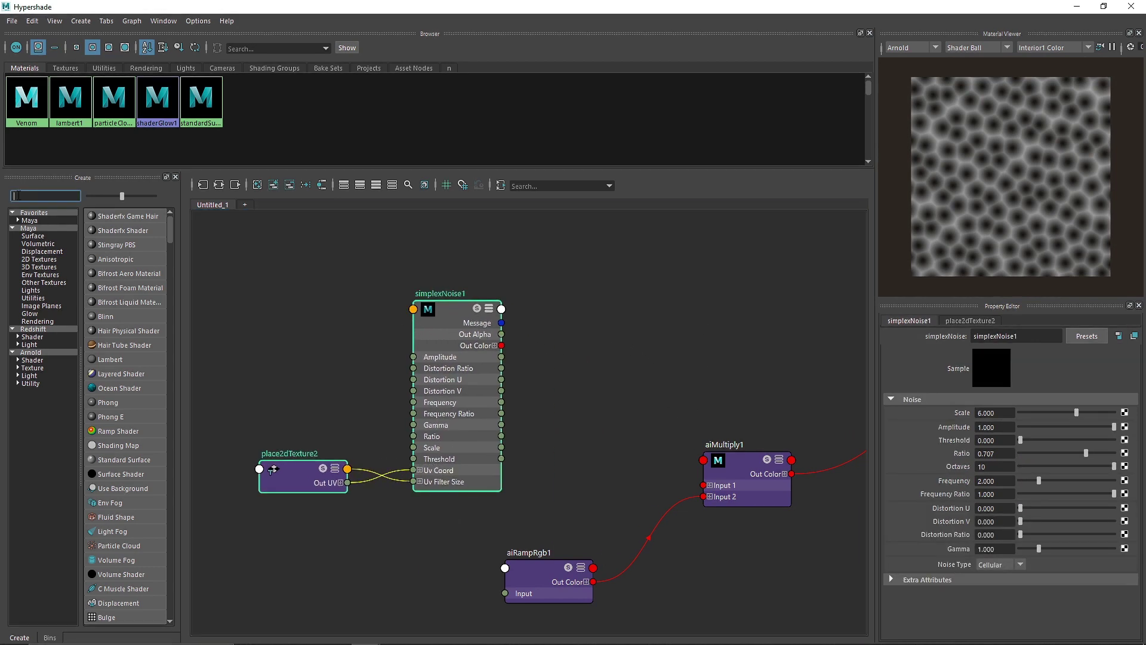
type("color")
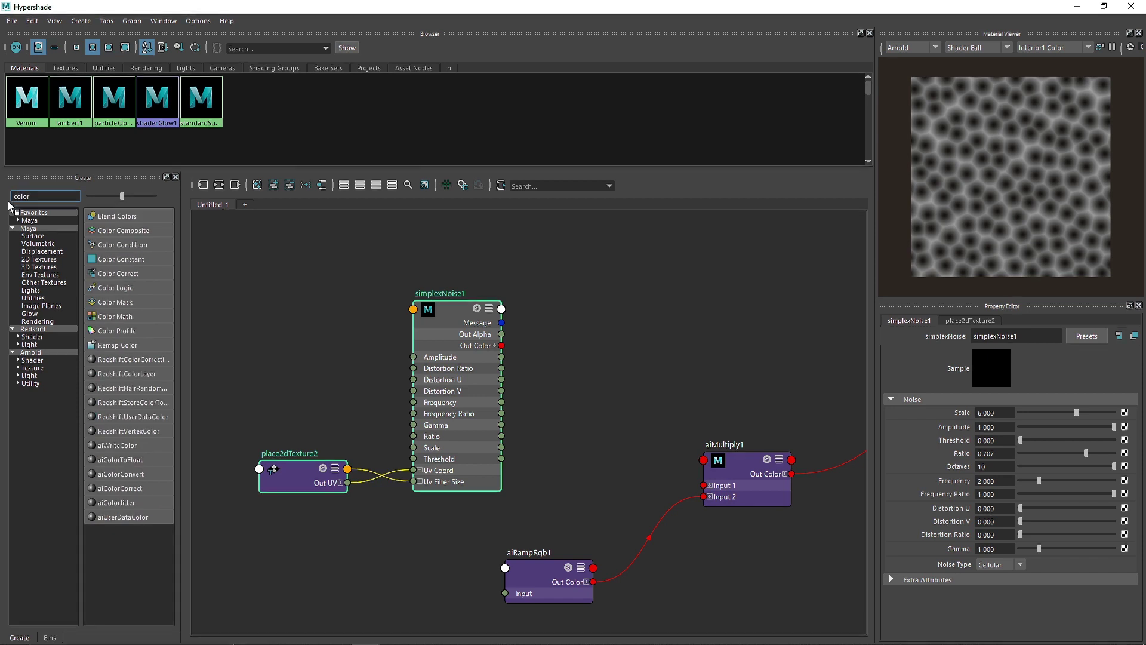
left_click(126, 488)
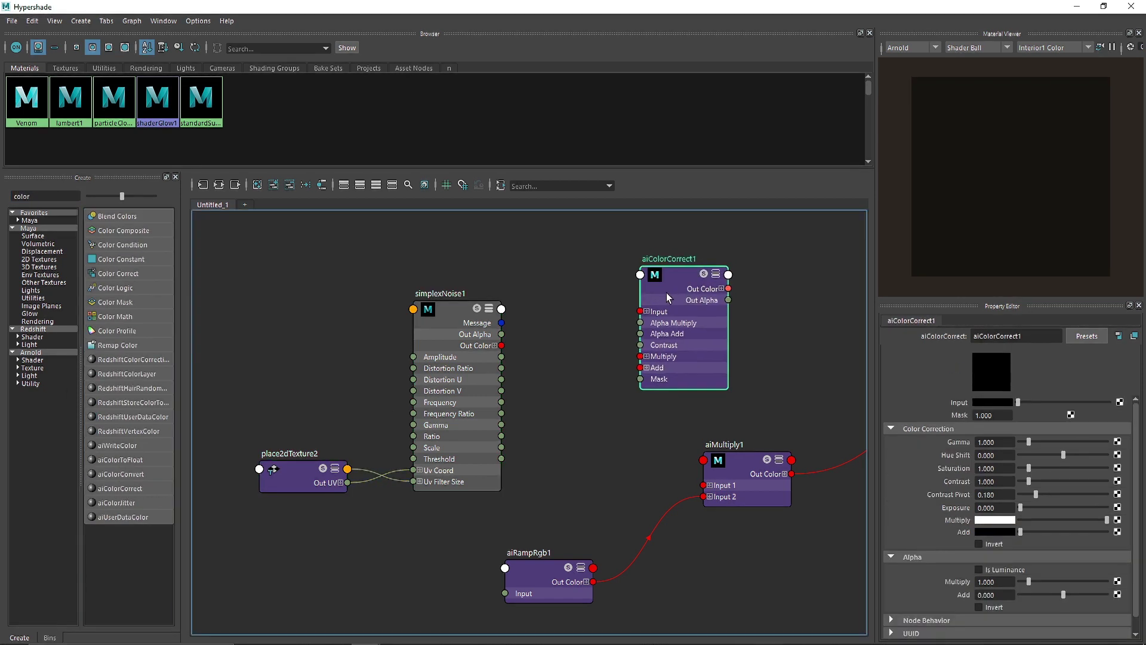
left_click_drag(666, 292, 606, 326)
left_click(495, 346)
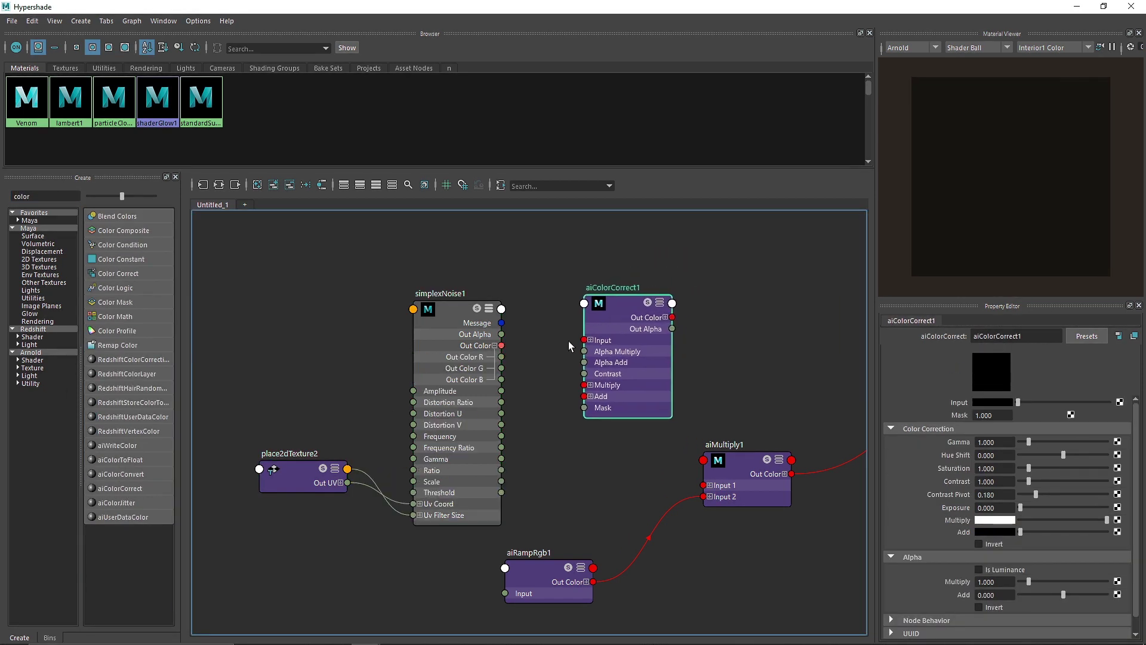
left_click_drag(502, 345, 615, 318)
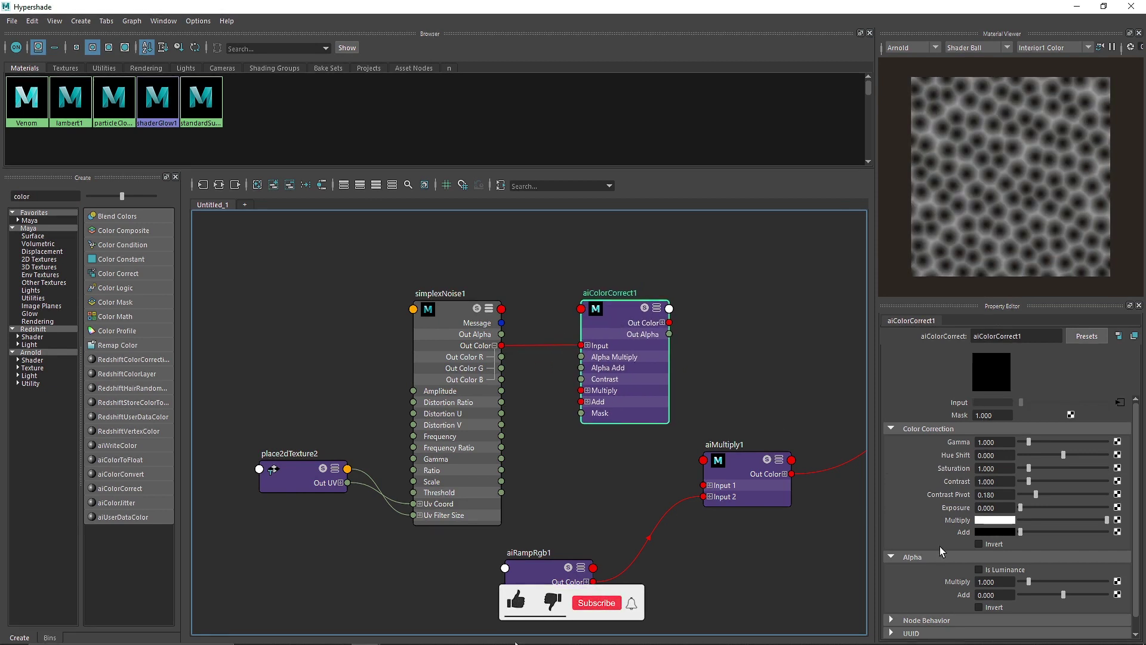
- Turn on Invert for the noise's color correction, comparing it in the material viewer, and set Contrast to 1.958 and Gamma to 0.140
left_click(987, 544)
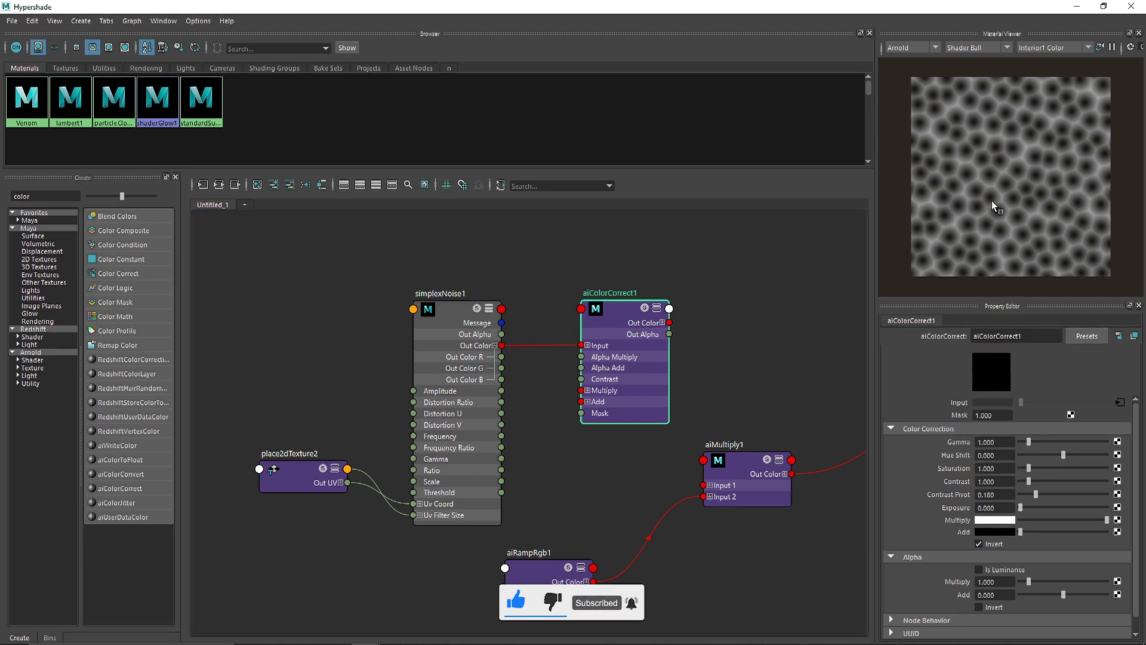
left_click(1113, 49)
left_click(1113, 49)
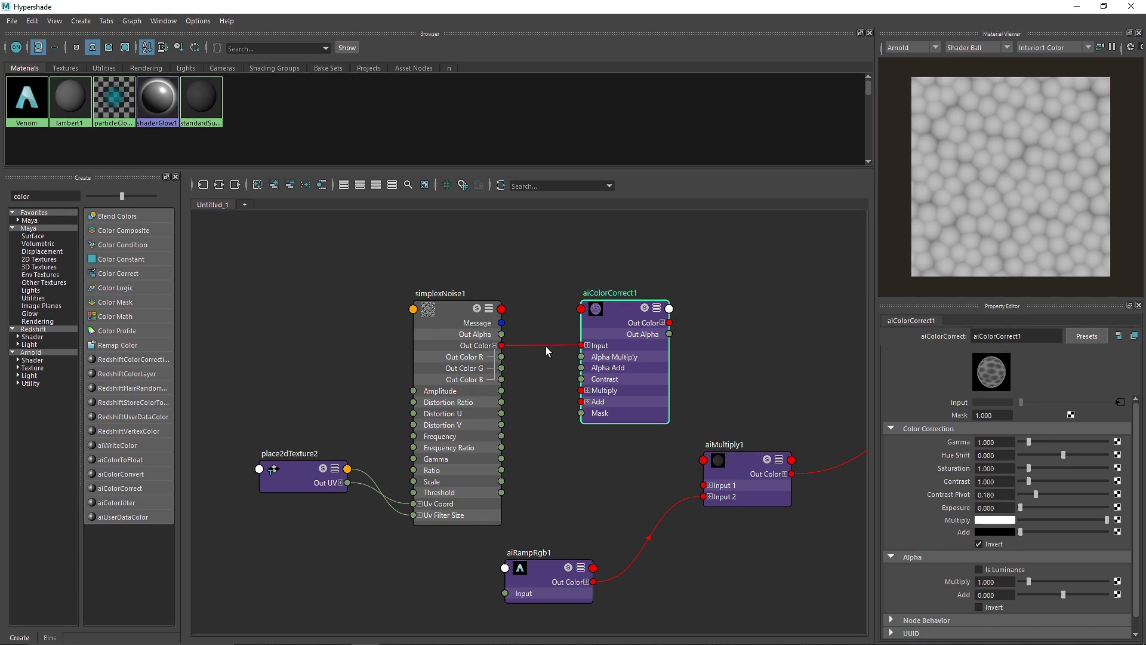
left_click(979, 543)
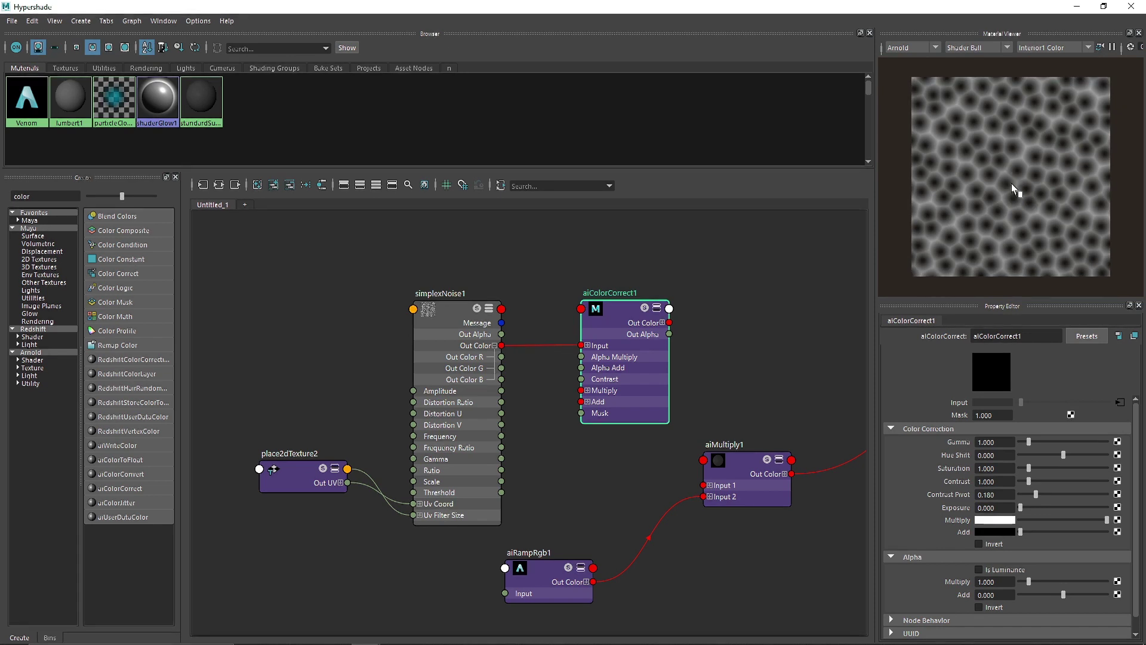
left_click(985, 545)
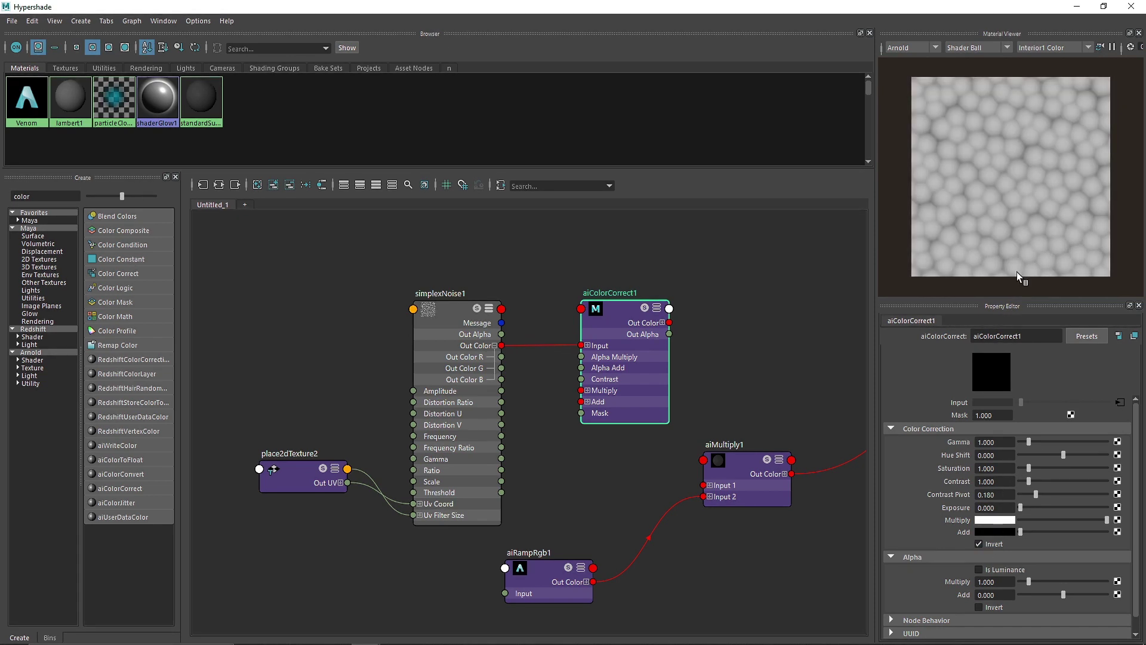
mouse_move(1039, 445)
left_mouse_down()
mouse_move(1024, 446)
mouse_move(1039, 482)
mouse_move(1024, 449)
left_mouse_up()
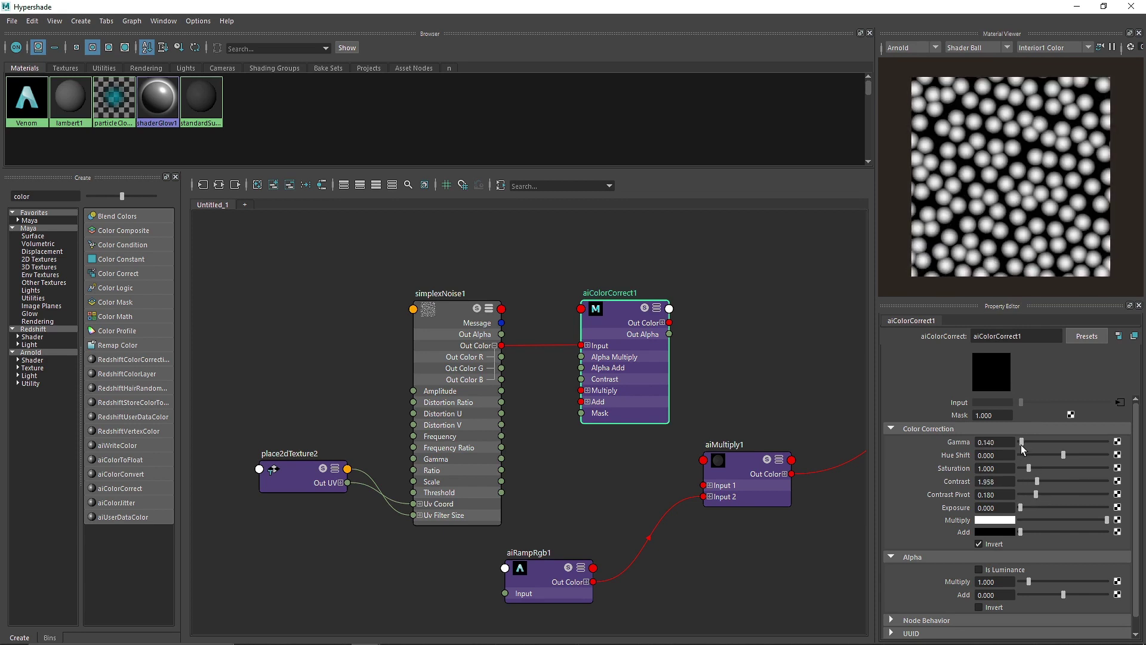
left_click(494, 346)
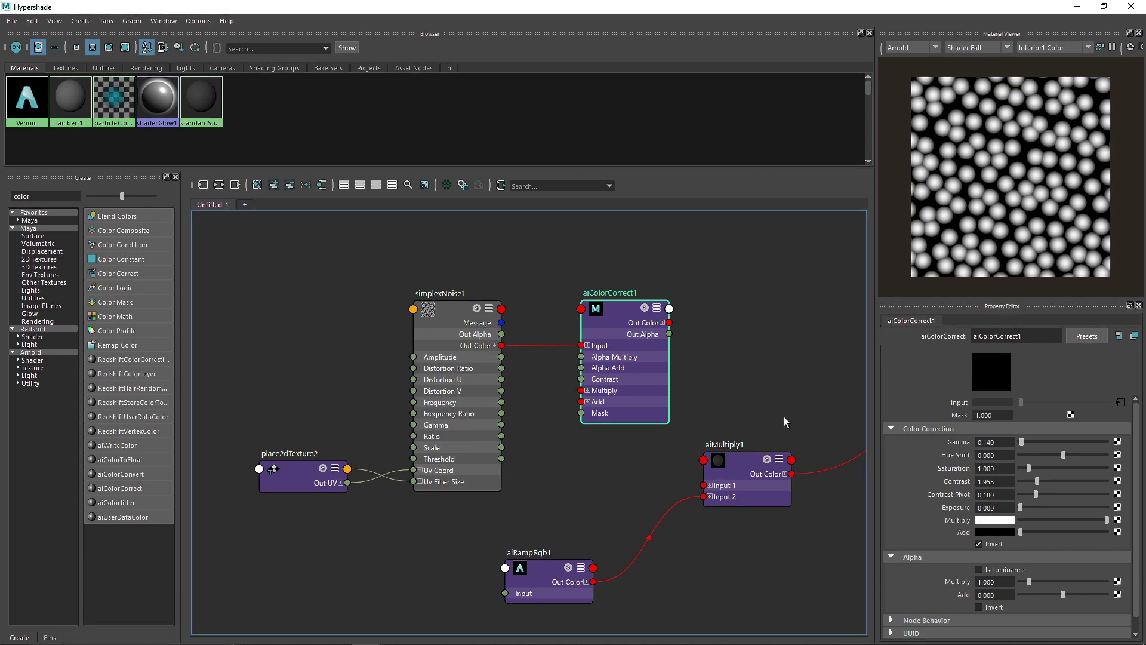
- Try out Distortion U and Threshold on simplexNoise1 and the Offset on place2dTexture2, returning each to 0
left_click(450, 318)
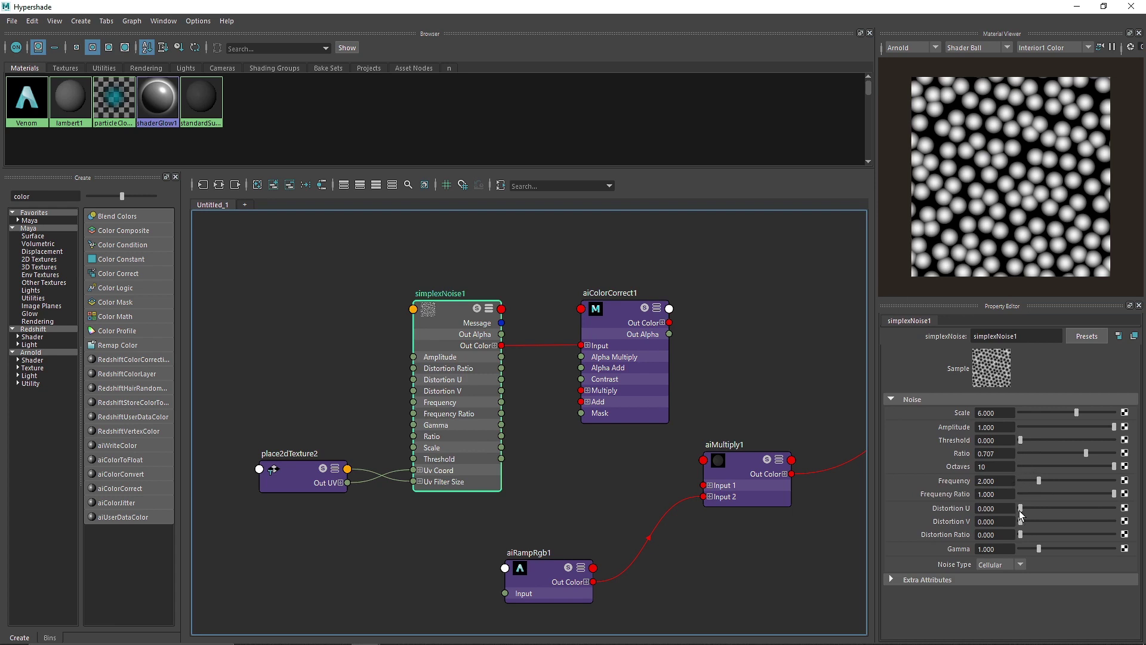
mouse_move(1021, 509)
left_mouse_down()
mouse_move(1083, 535)
mouse_move(1005, 526)
mouse_move(1018, 508)
left_mouse_up()
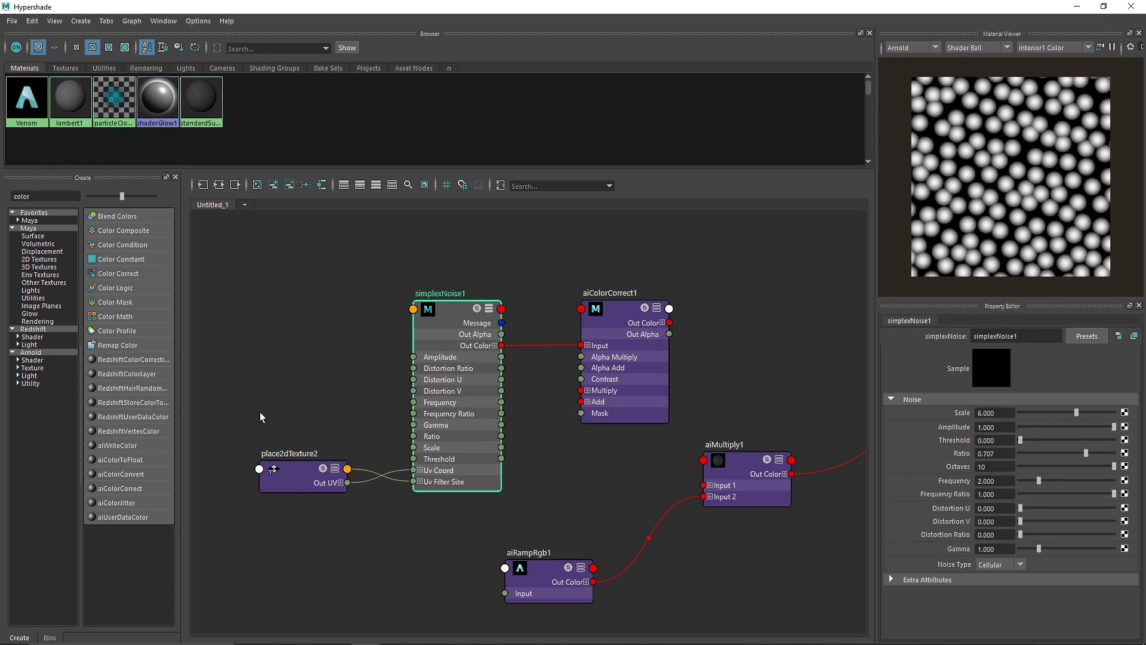
left_click(299, 480)
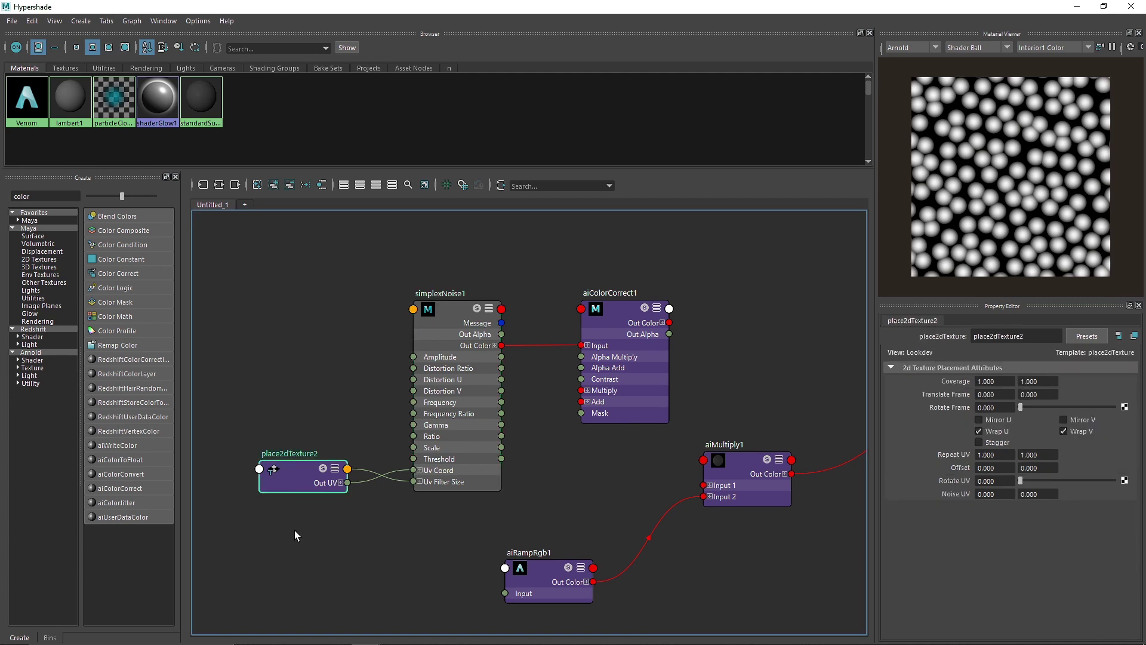
left_click(992, 467)
type("0")
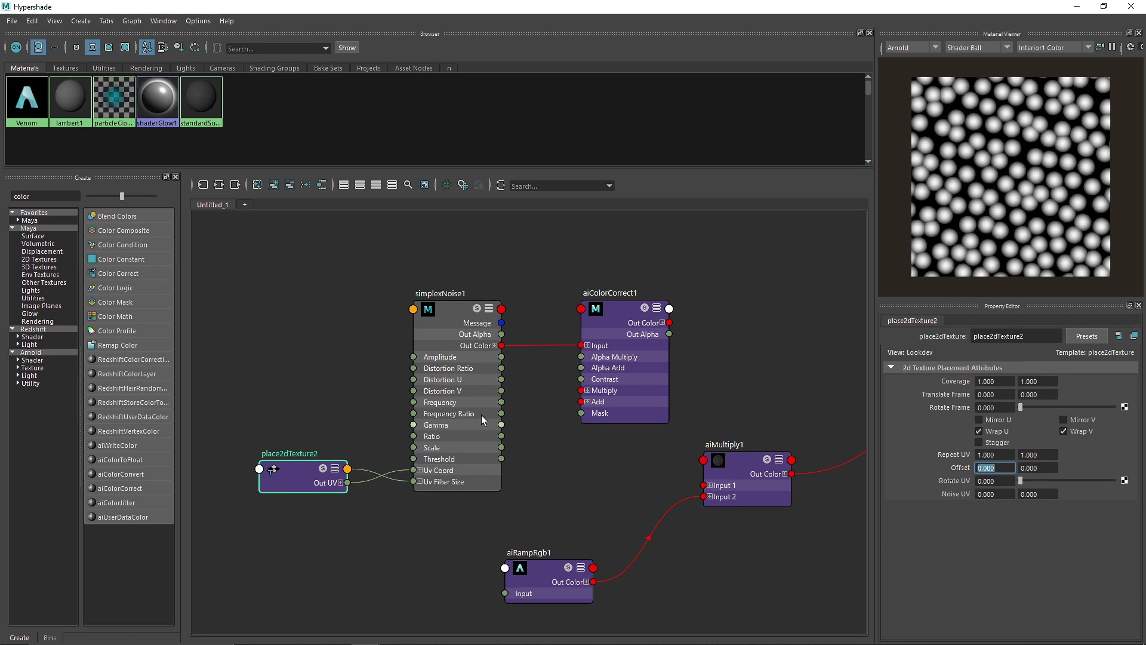
left_click(450, 307)
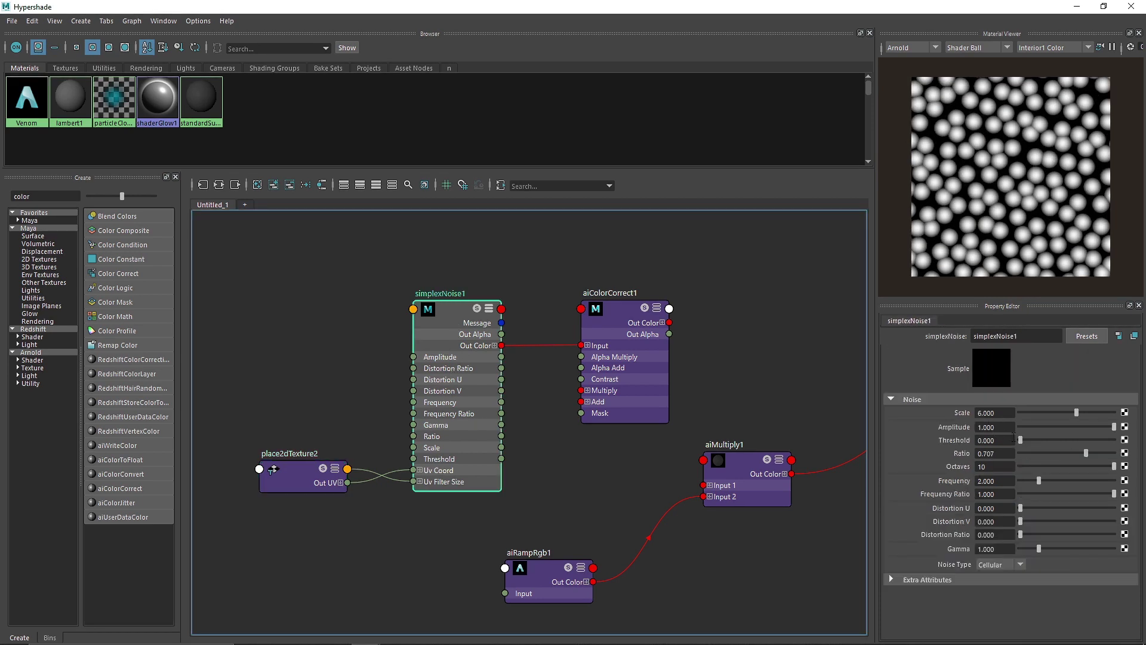
mouse_move(1021, 440)
left_mouse_down()
mouse_move(1037, 443)
mouse_move(1016, 447)
left_mouse_up()
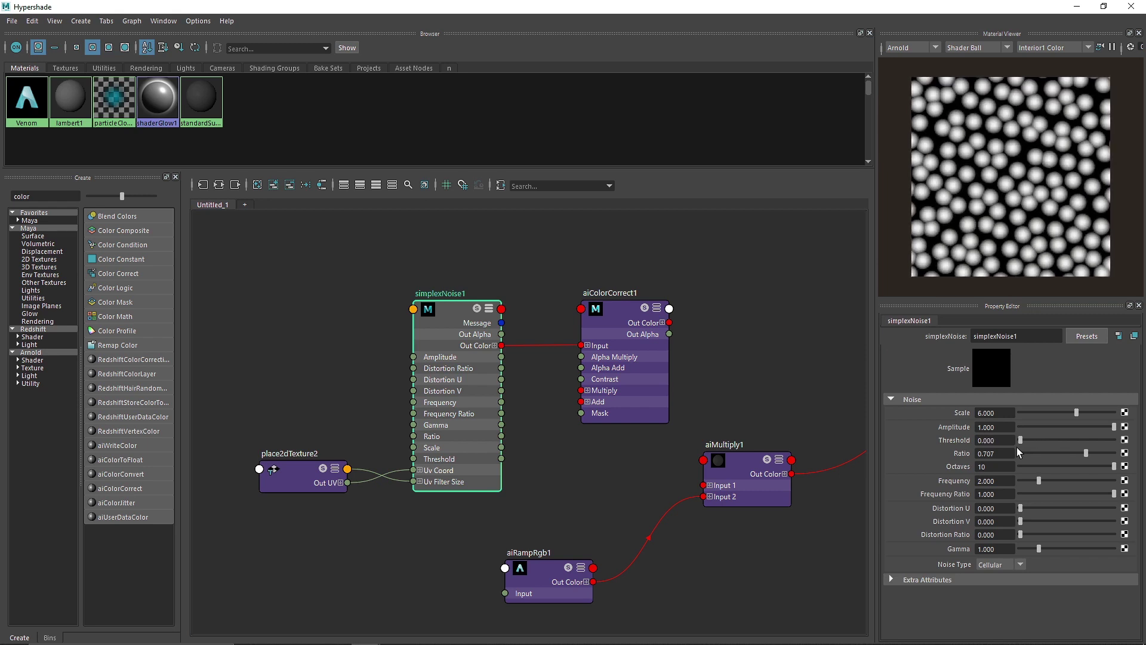
- Connect aiColorCorrect1's Out Color to Input 1 of aiMultiply1 and render the whole container in Arnold
middle_click_drag(712, 367, 635, 317, "alt")
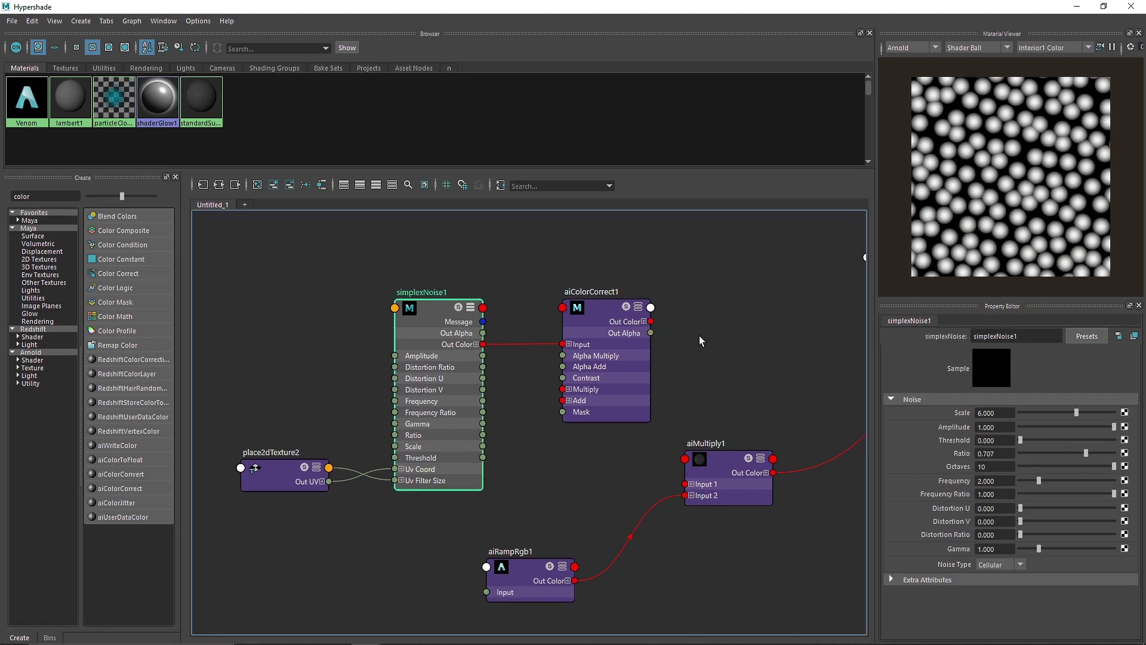
middle_click_drag(701, 341, 492, 353, "alt")
left_click_drag(495, 344, 529, 506)
middle_click_drag(578, 451, 532, 468, "alt")
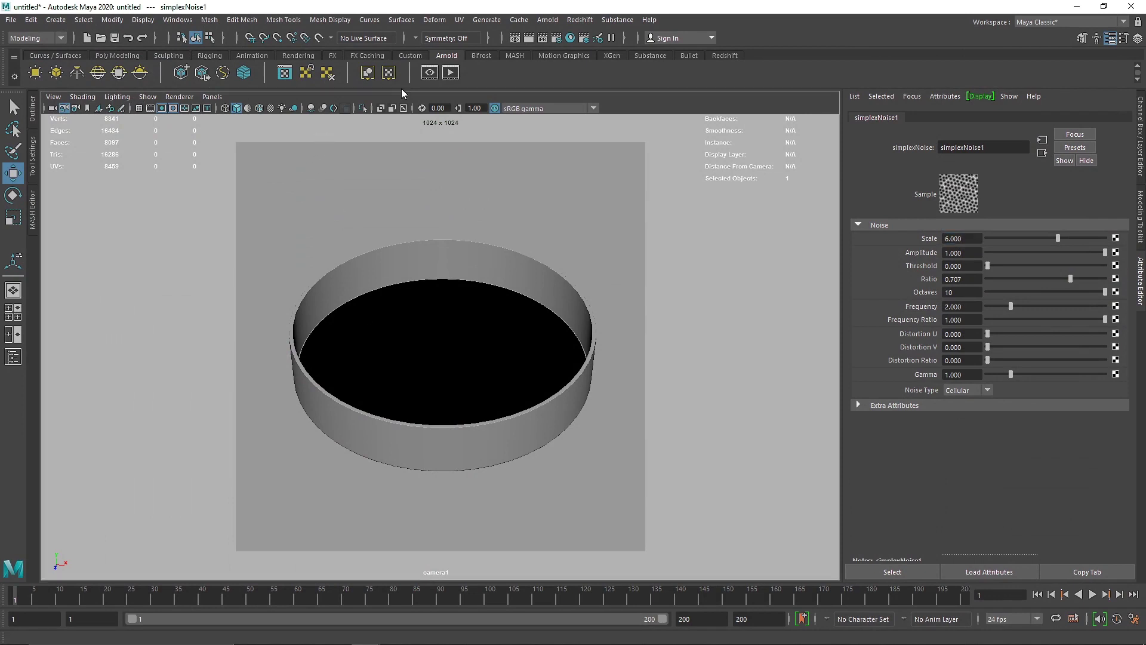
left_click(451, 72)
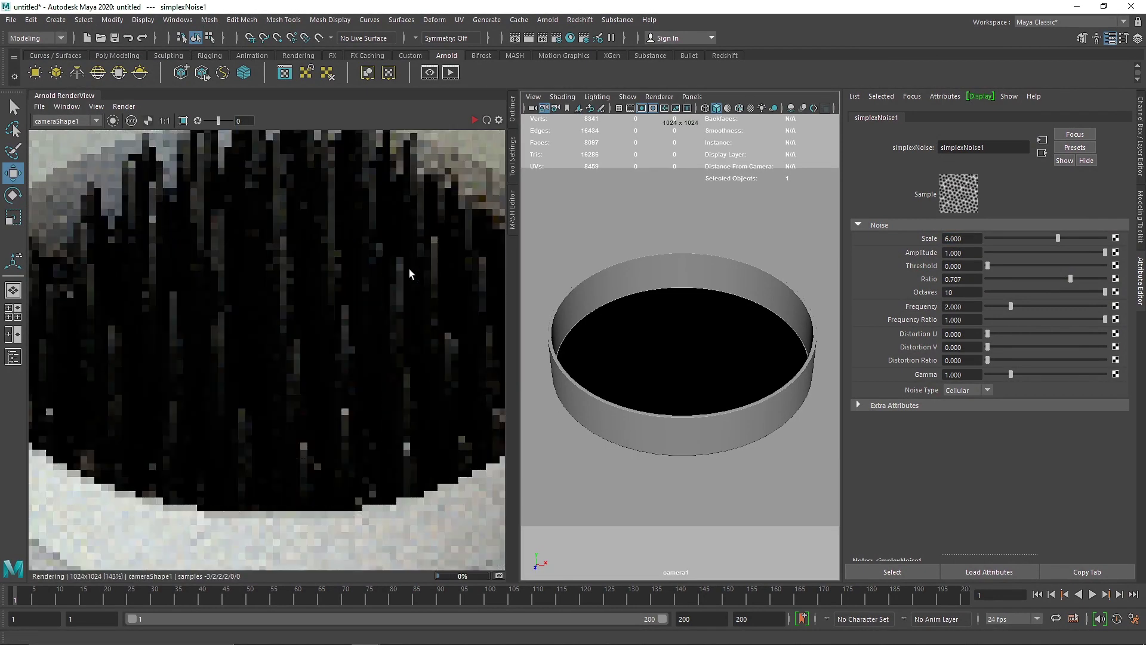
scroll(368, 296, "down", 3)
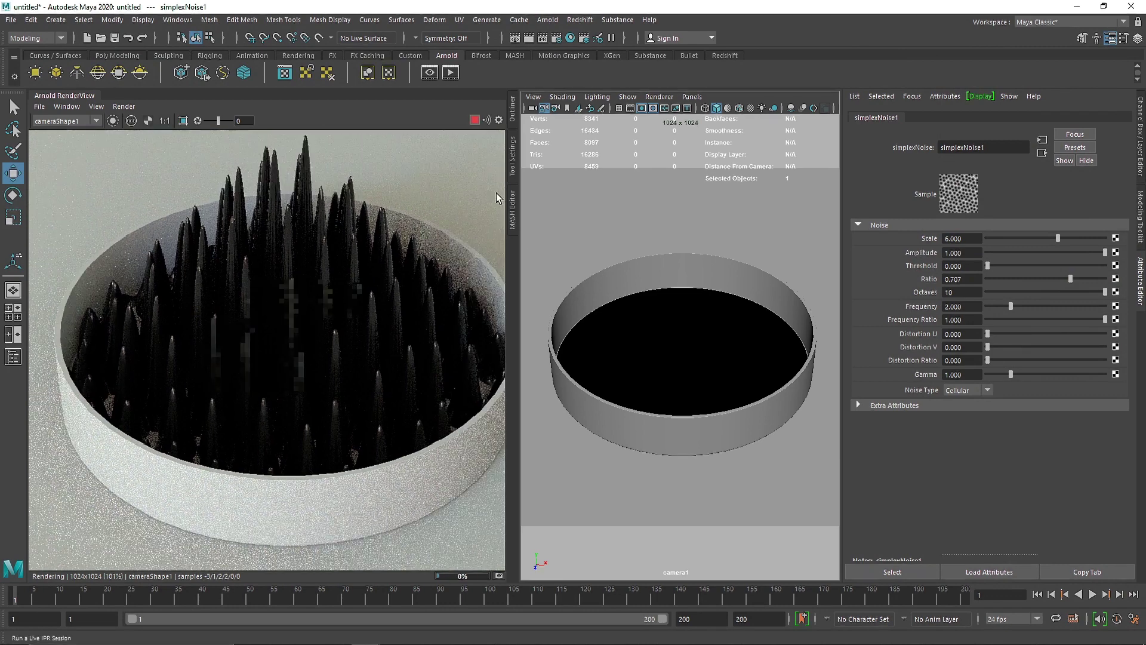
- Set the fluid's displacement Height to 0.5 and rerun the Arnold render to check the spikes, stopping it again
left_click(629, 352)
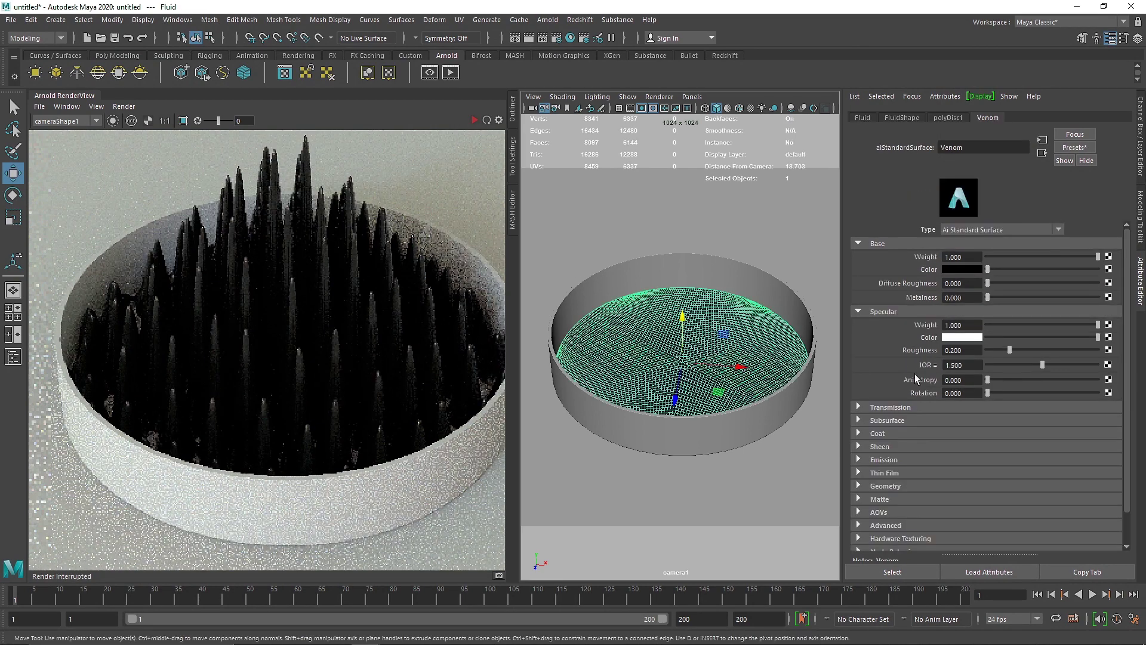
left_click(899, 120)
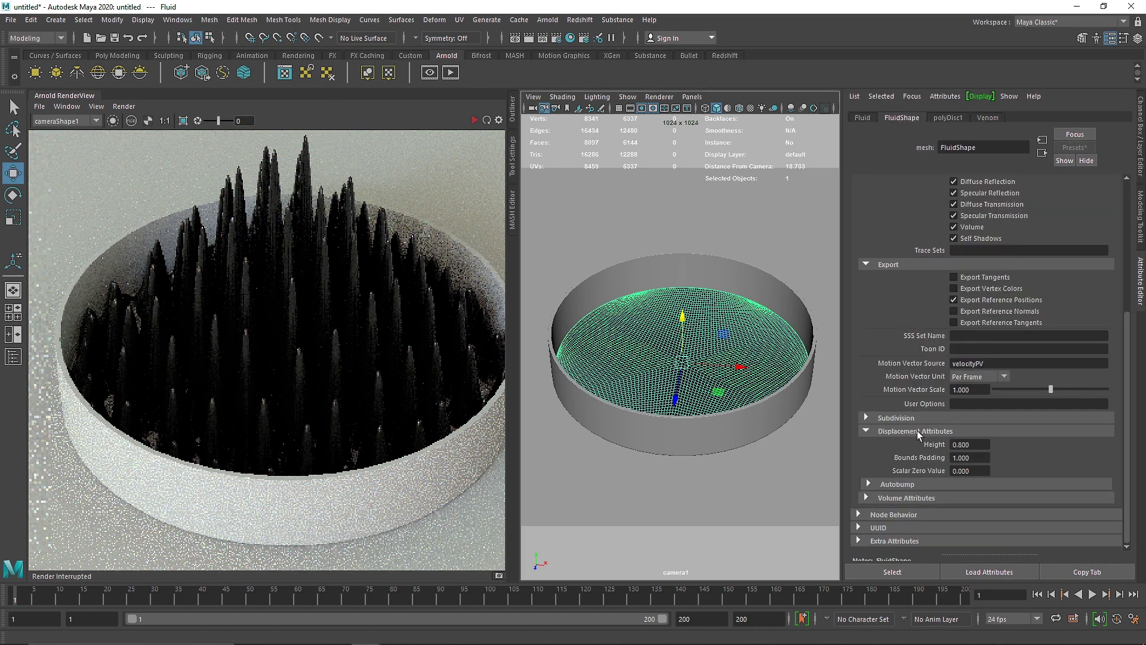
left_click(982, 446)
type(".5")
key("Return")
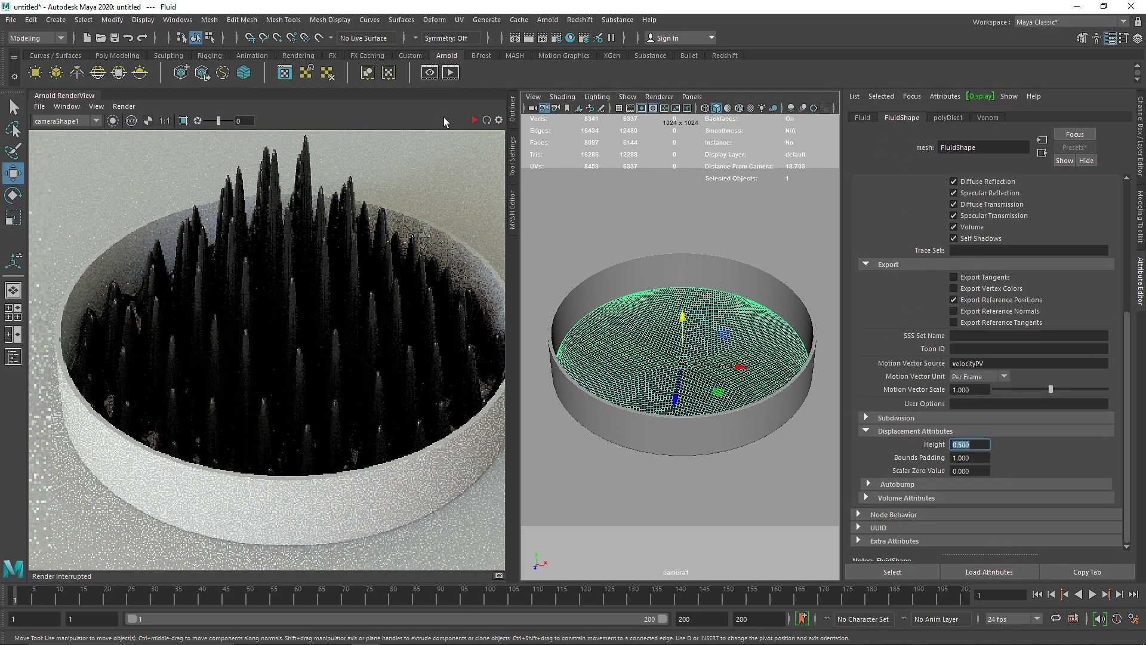
left_click(475, 121)
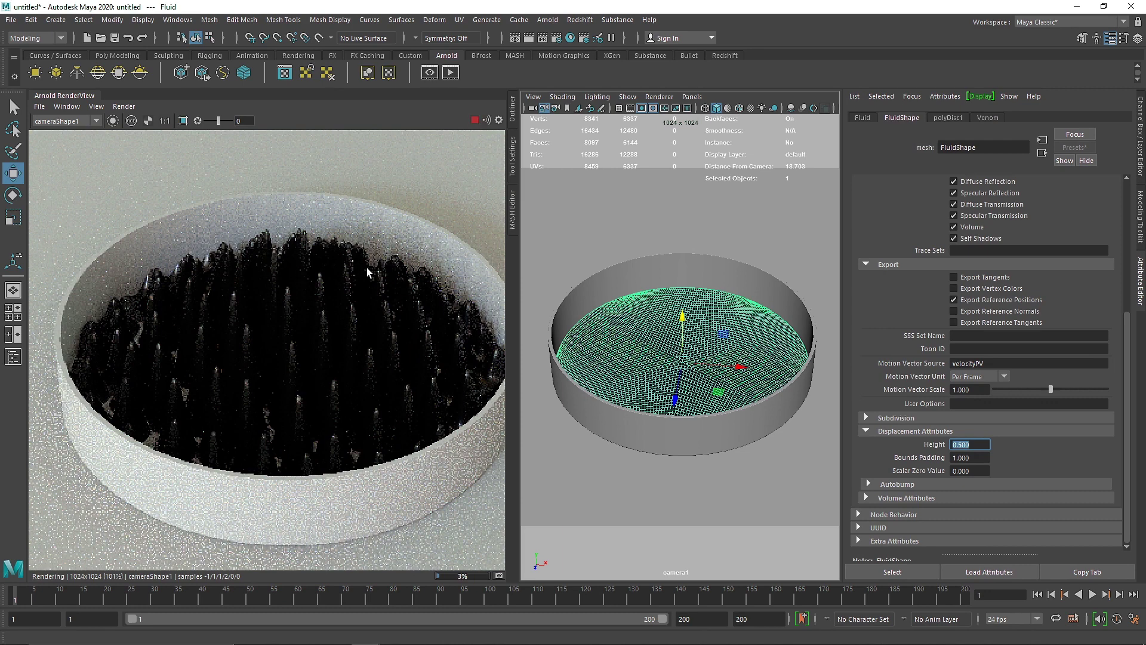
left_click(475, 121)
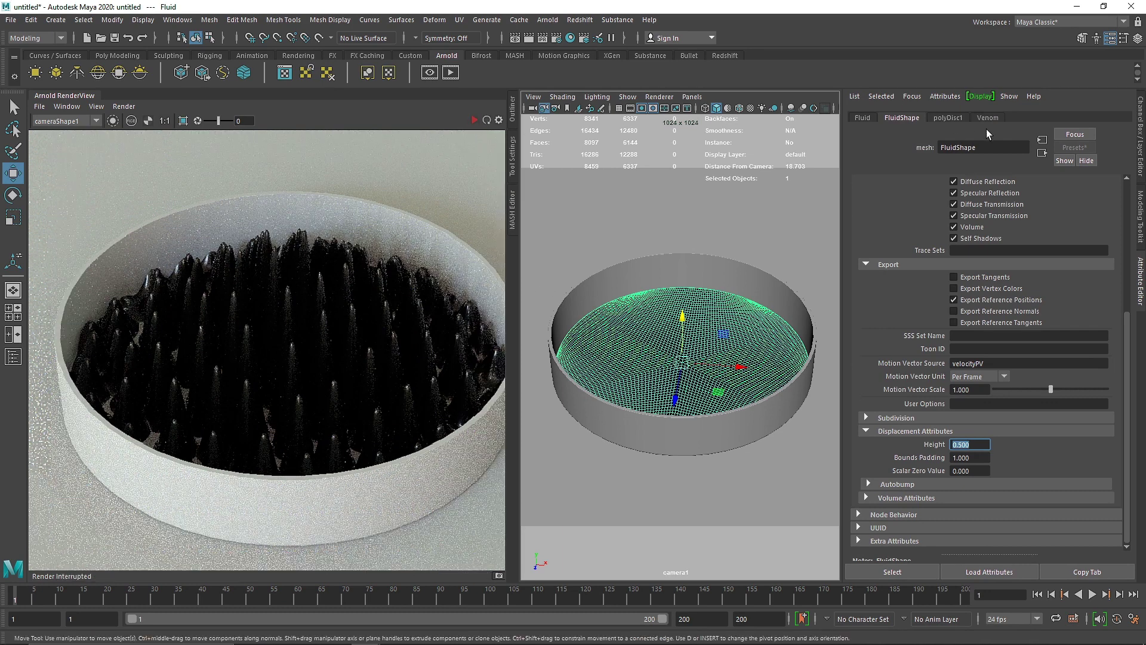
- Set the Venom material's specular Roughness to 0 and its Metalness to 0.2
left_click(987, 119)
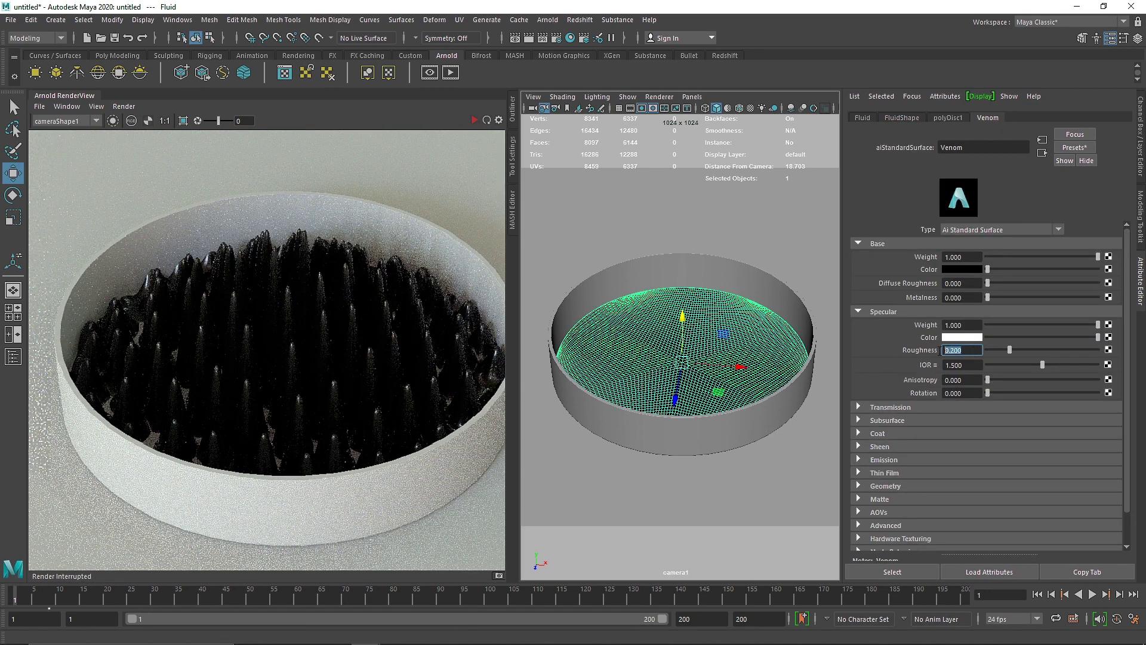
type("0")
left_click(972, 297)
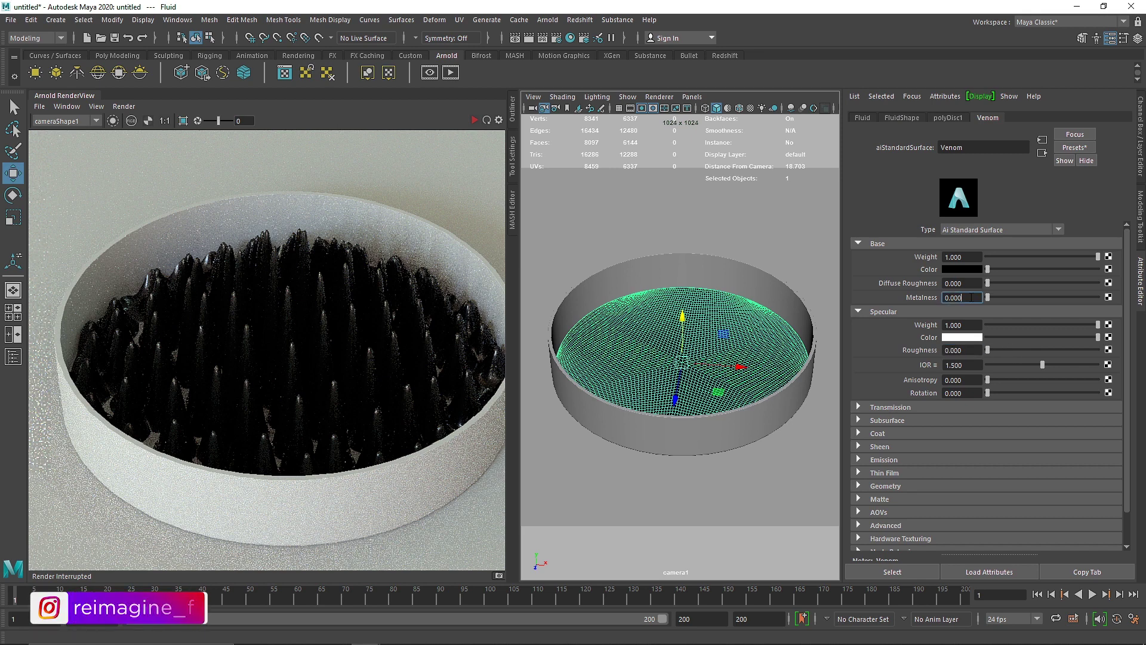
type("0.2")
key("Return")
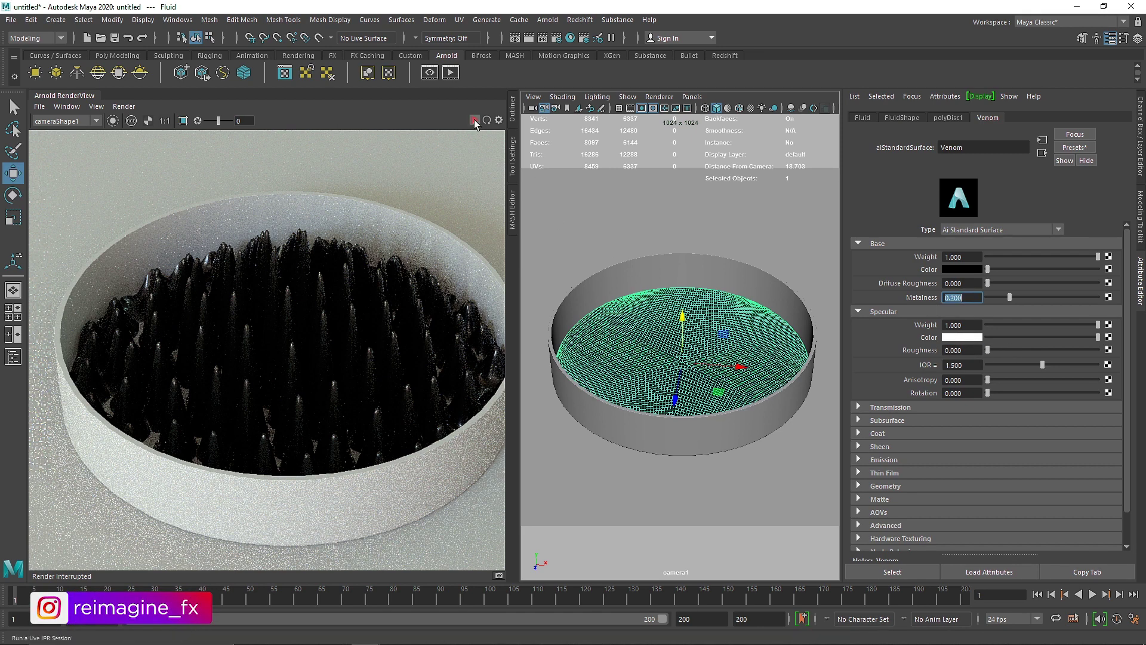
- Set Venom's Coat Weight to 1 and inspect the fluid spikes up close in the Arnold render, stopping it
left_click(878, 433)
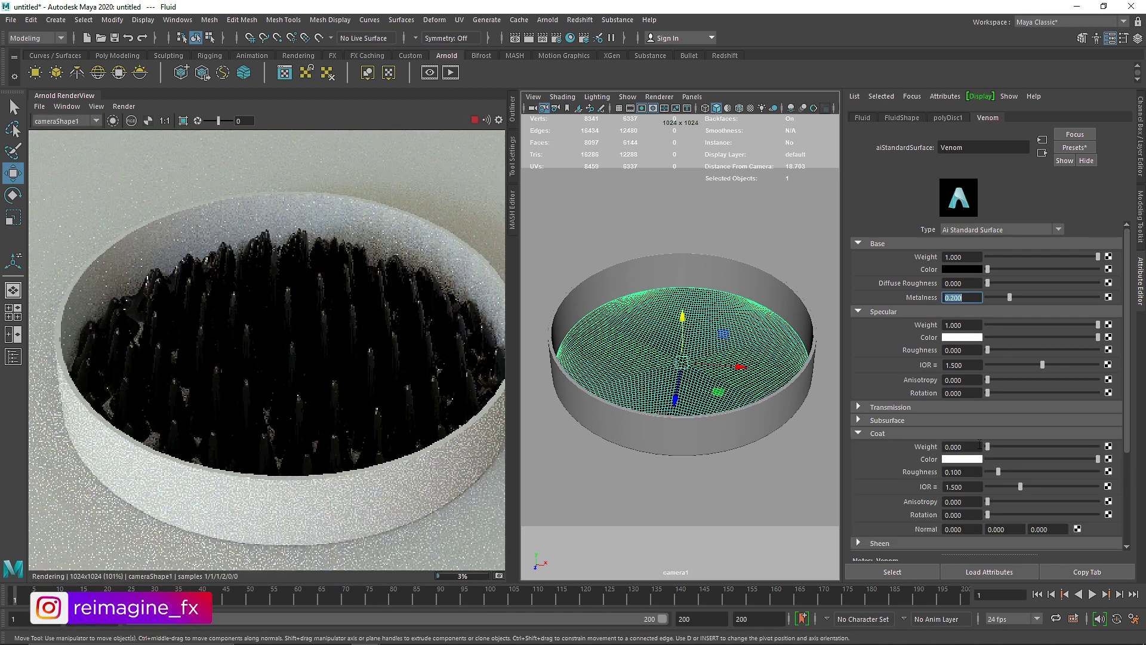
double_click(961, 472)
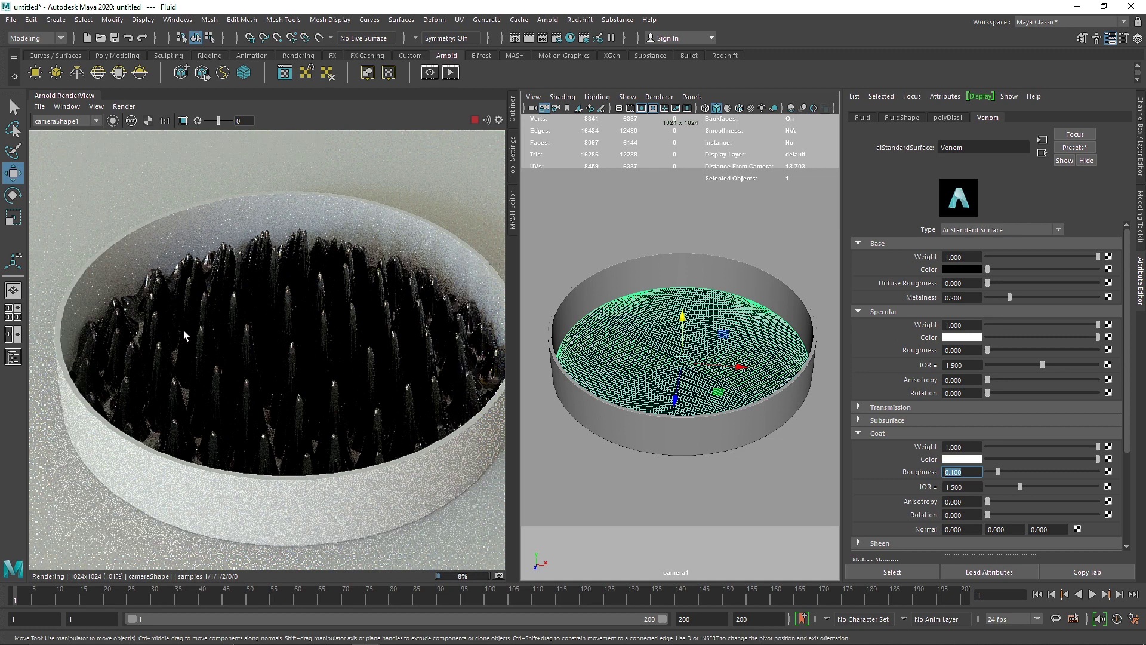
left_click(475, 120)
scroll(414, 267, "up", 3)
middle_click_drag(414, 267, 300, 239, "alt")
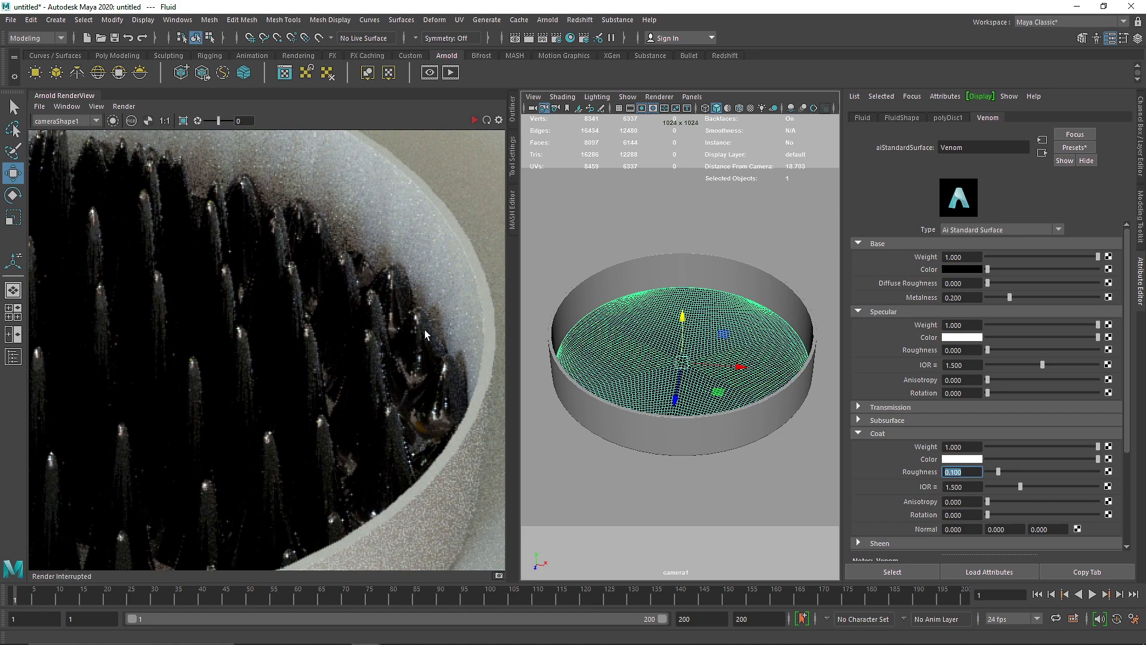
scroll(425, 330, "down", 3)
middle_click_drag(251, 300, 264, 279, "alt")
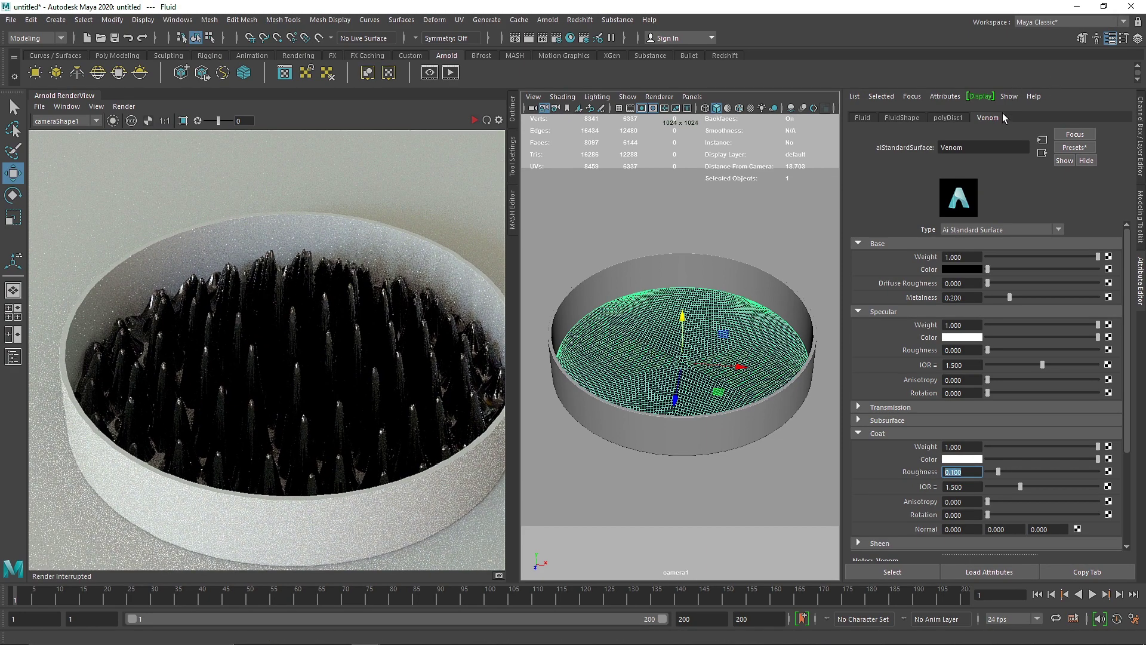
left_click(1042, 153)
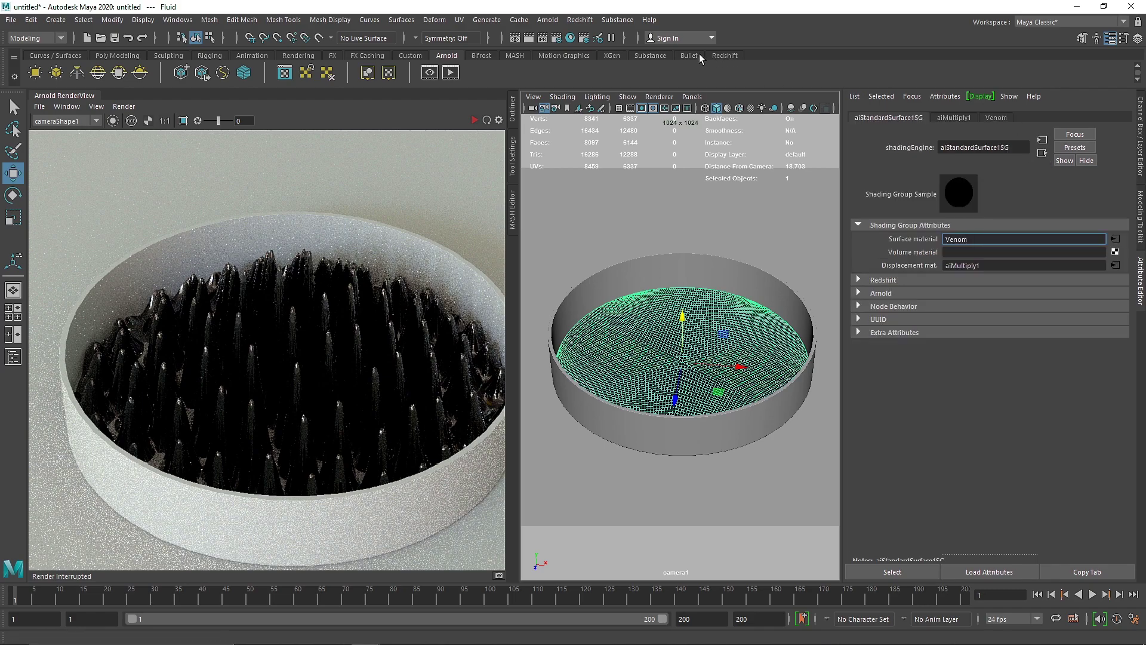
left_click(571, 38)
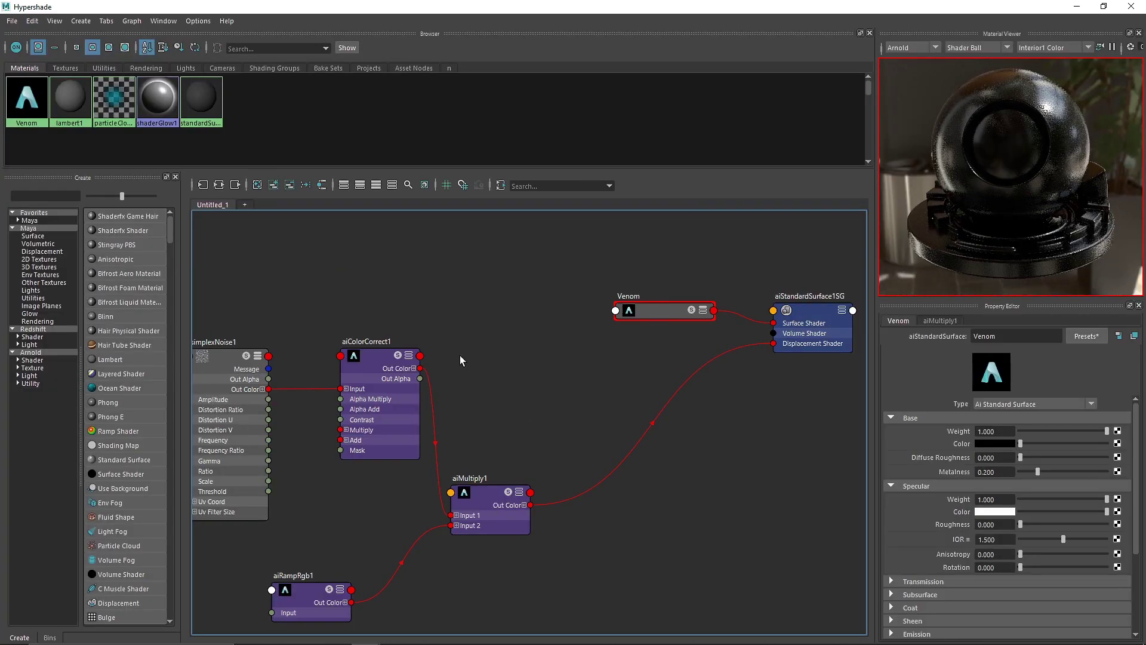
middle_click_drag(274, 285, 378, 255, "alt")
left_click_drag(411, 611, 412, 609)
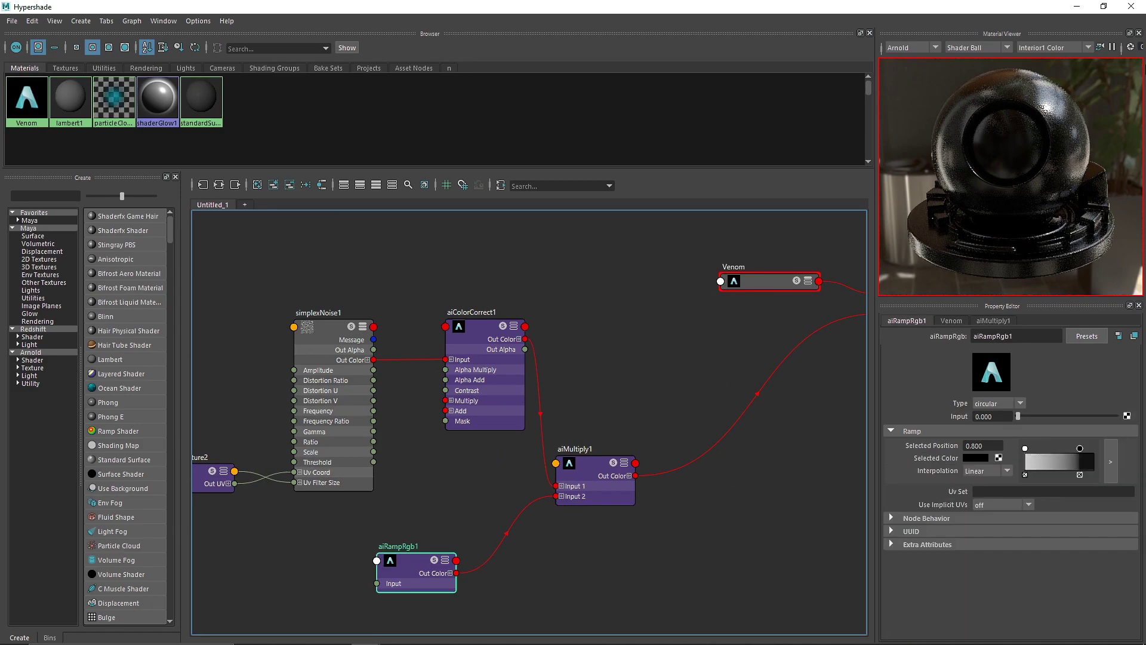
left_click(1132, 7)
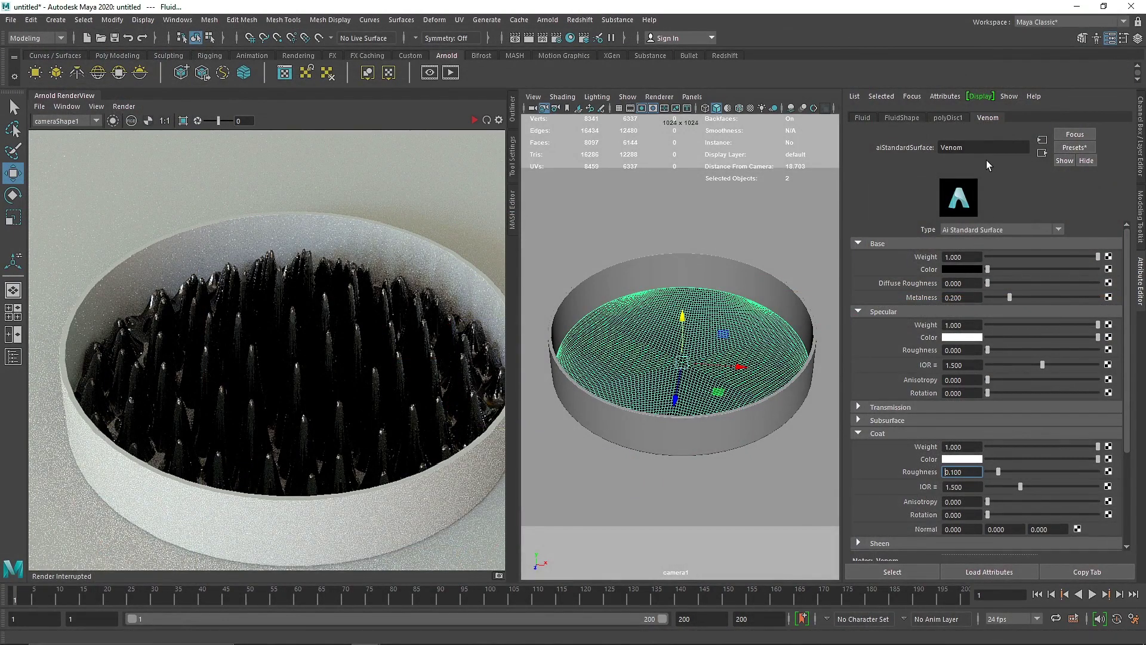
- Add a grey stop with a value of 0.185 to the displacement ramp aiRampRgb1 and move its black stop to position 0.713
left_click(1042, 153)
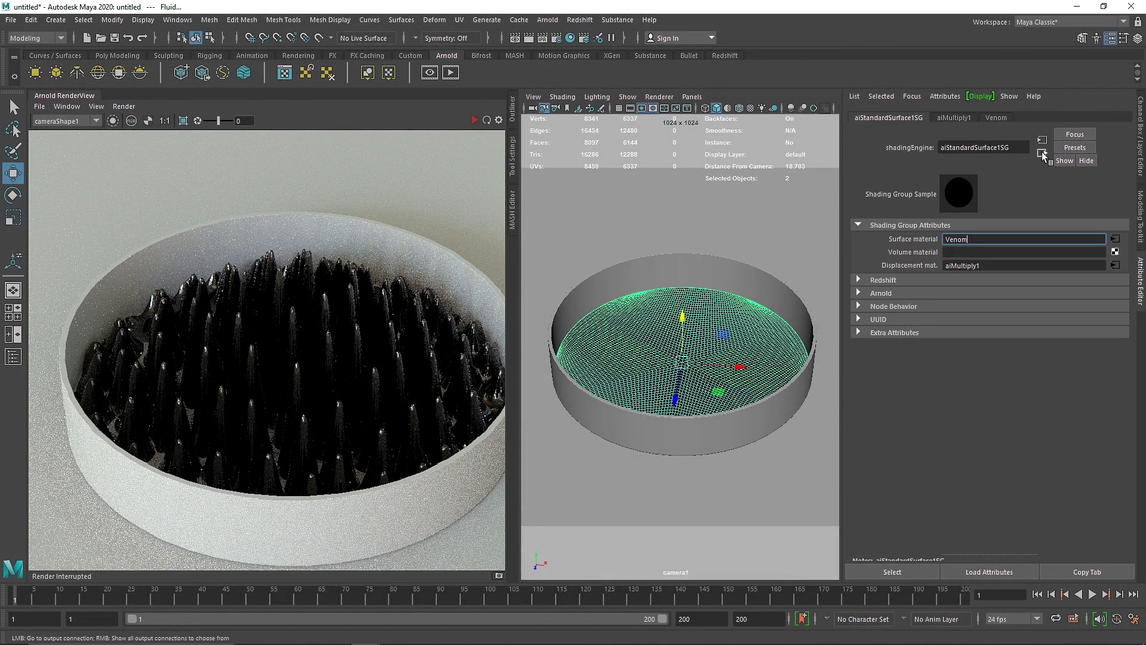
left_click(1115, 264)
left_click(1118, 240)
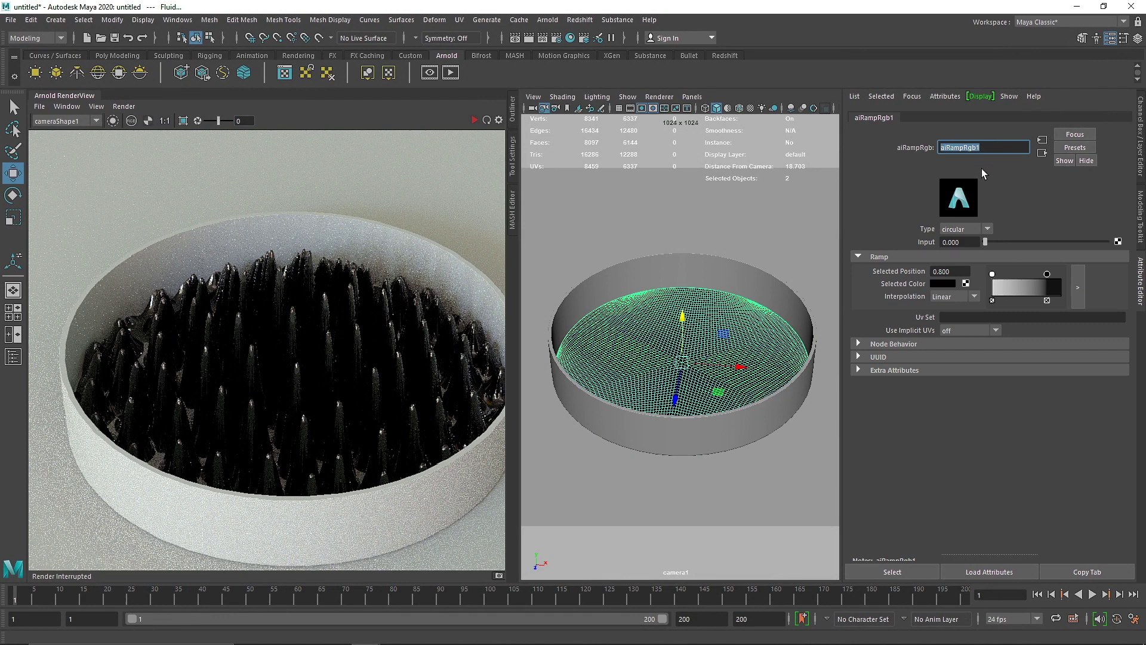
left_click(1036, 282)
left_click(949, 283)
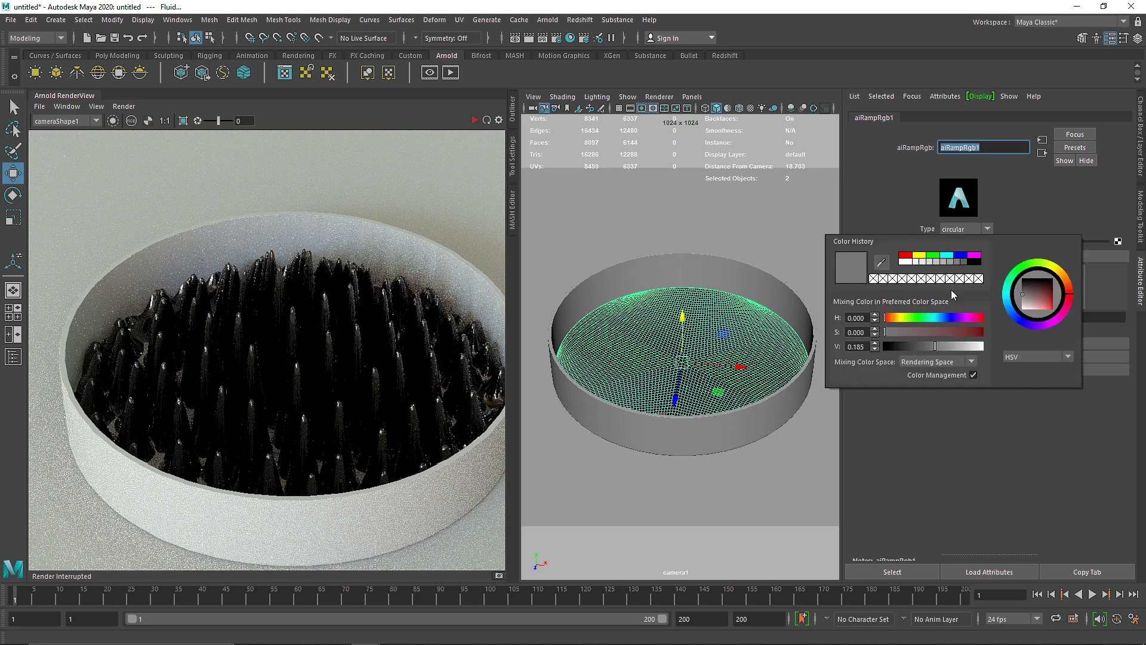
left_click_drag(950, 347, 935, 347)
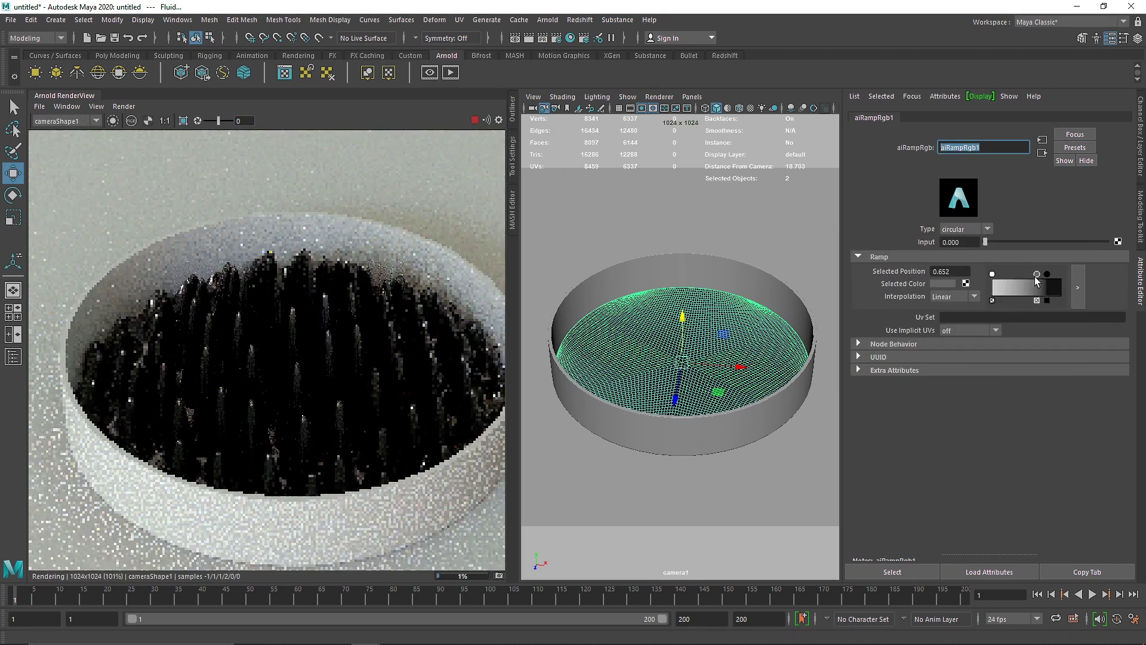
mouse_move(1036, 275)
left_mouse_down()
mouse_move(1027, 277)
mouse_move(1041, 274)
left_mouse_up()
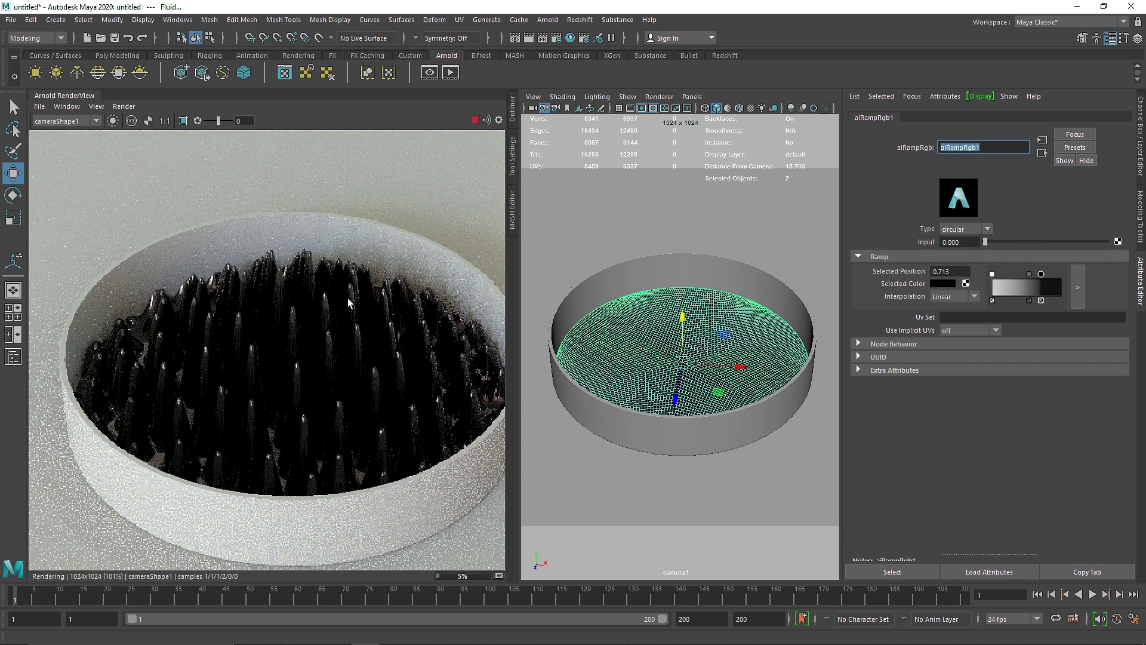
- Update the full scene in the Arnold render and examine the new spike falloff toward the container's rim
left_click(97, 106)
mouse_move(124, 106)
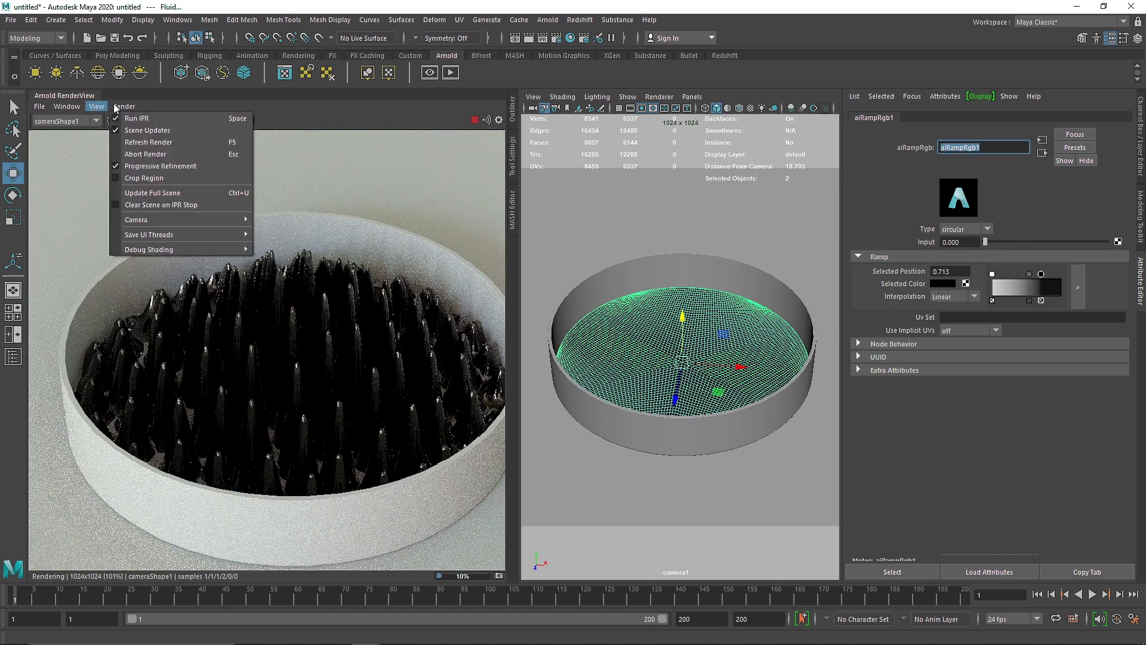
left_click(149, 193)
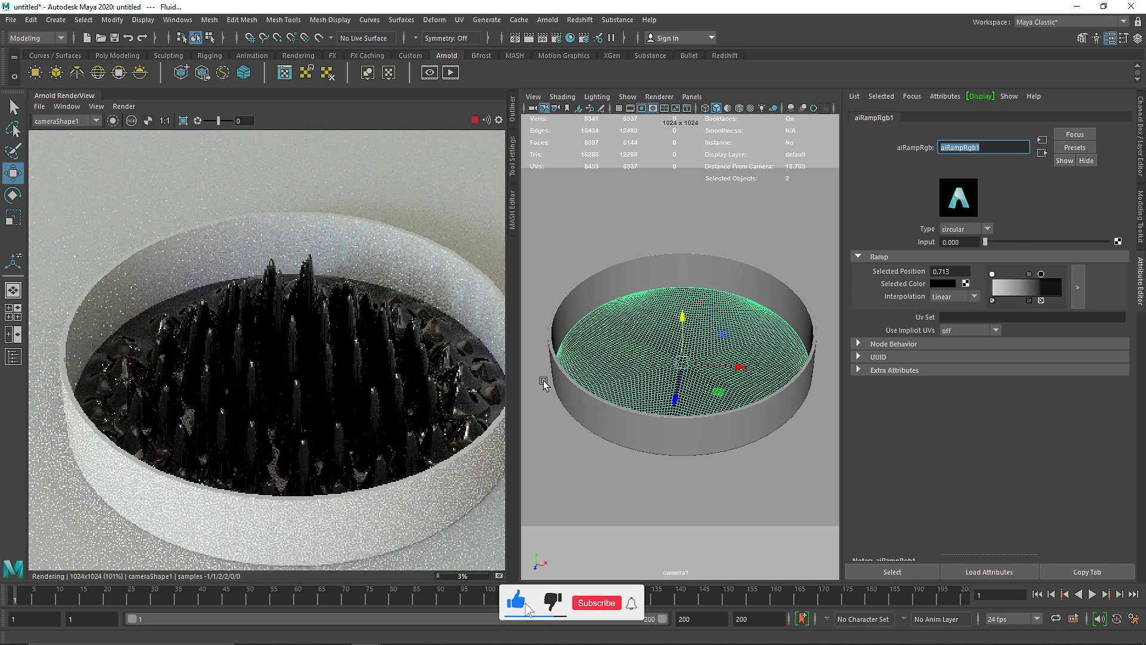
scroll(297, 375, "down", 2)
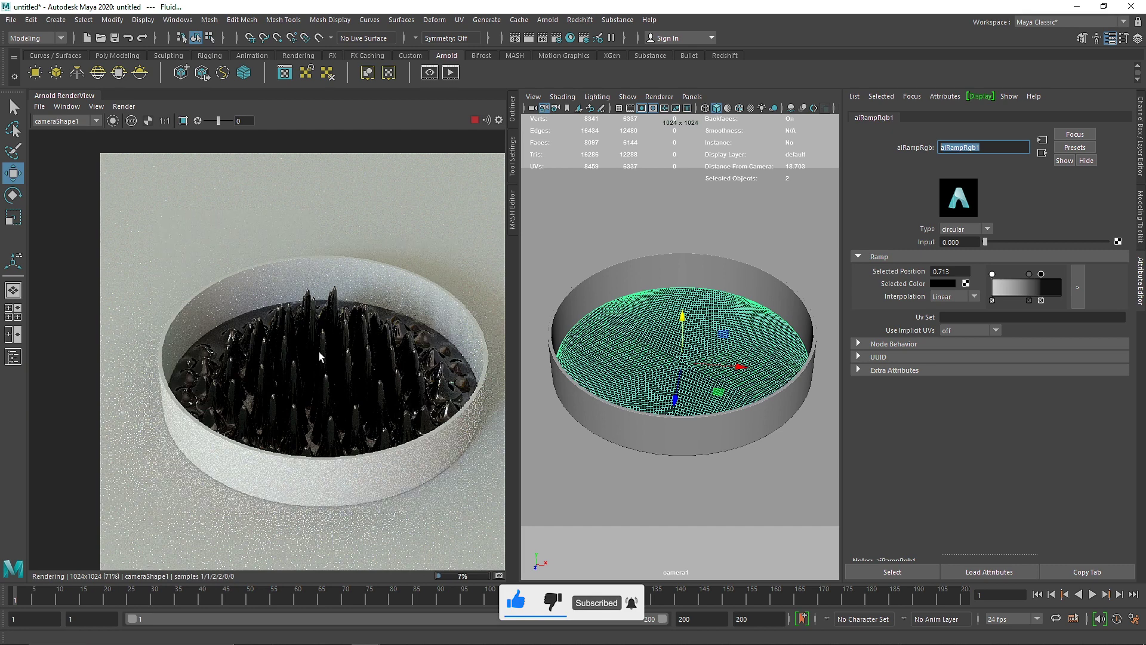
scroll(319, 353, "up", 2)
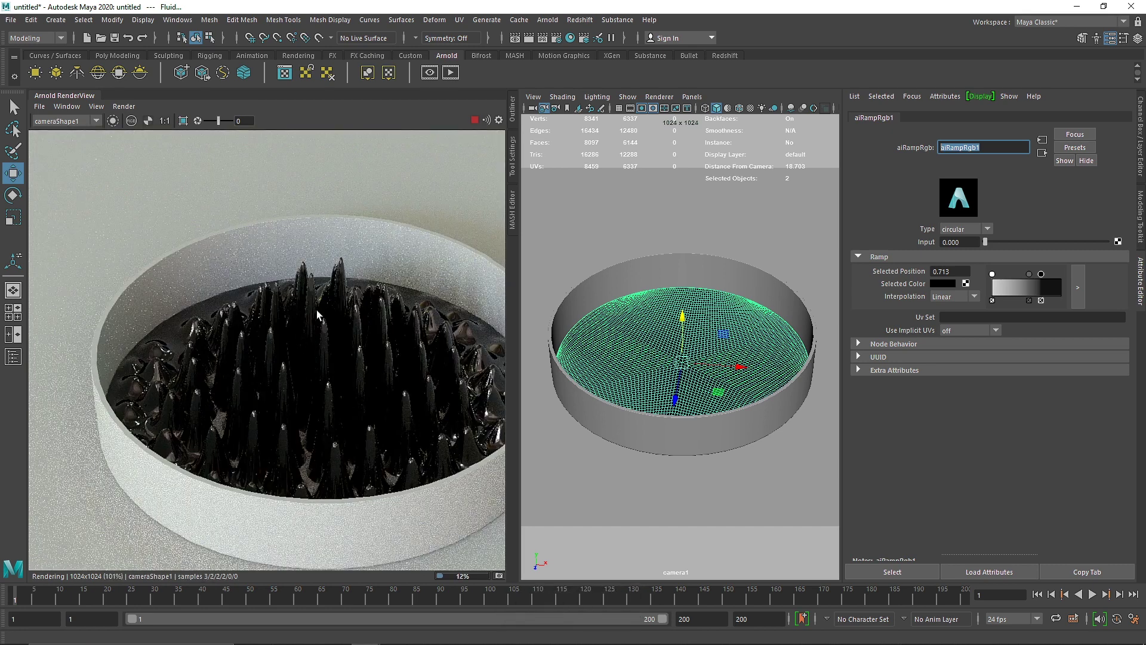
- Check the color of the ramp's stop at position 0 and stop the Arnold render
left_click(992, 275)
left_click(949, 286)
left_click(798, 213)
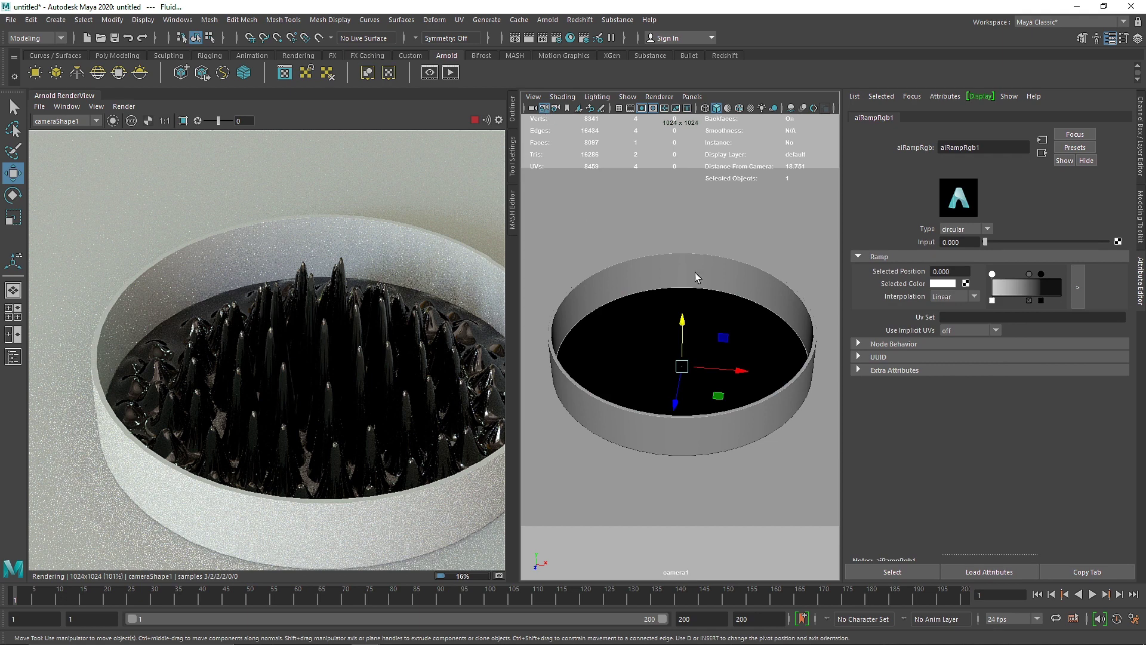
left_click(485, 123)
- Set the fluid's displacement Height to 0.4 and rerun the Arnold render to check the spikes, stopping it again
left_click(761, 350)
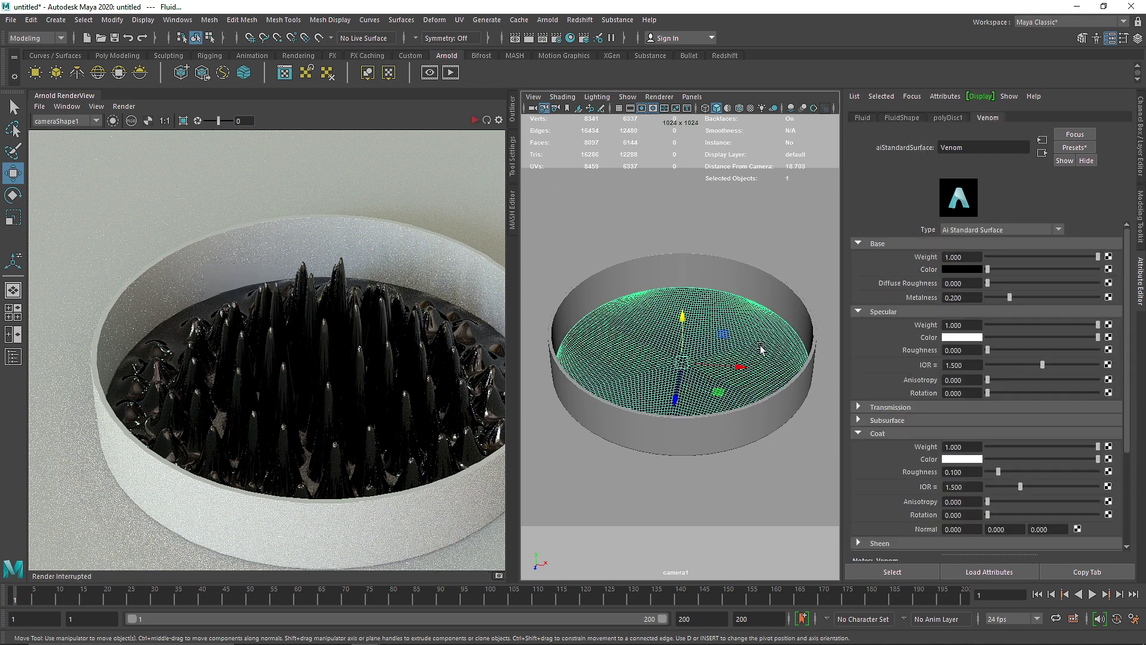
left_click(902, 118)
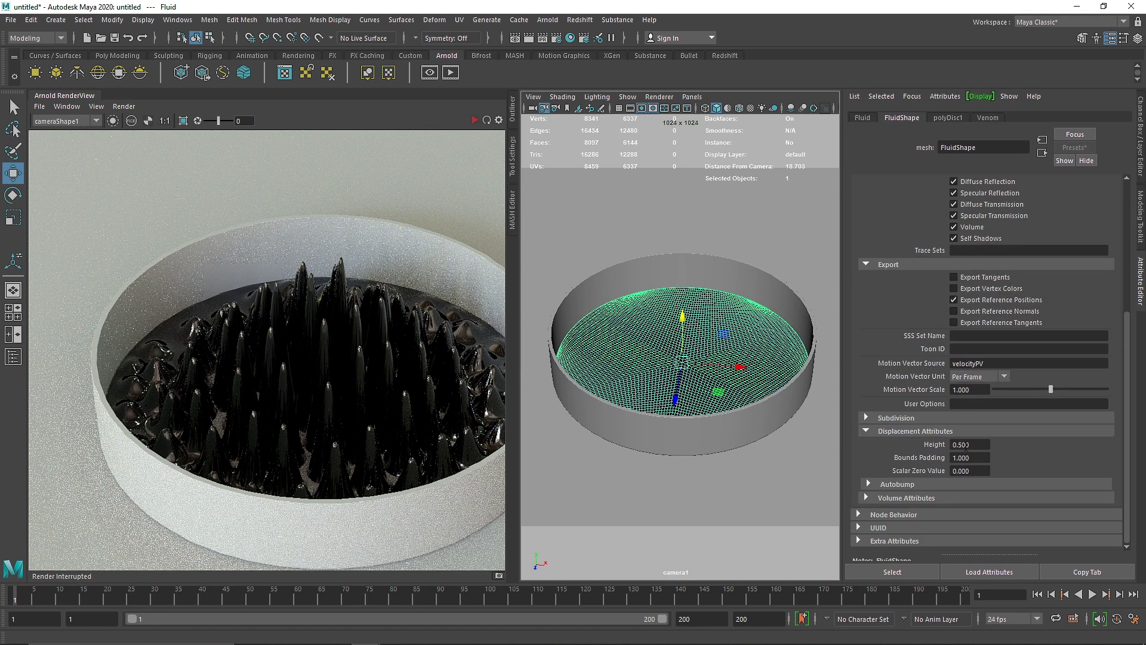
left_click_drag(969, 445, 932, 448)
type("0.4")
key("Return")
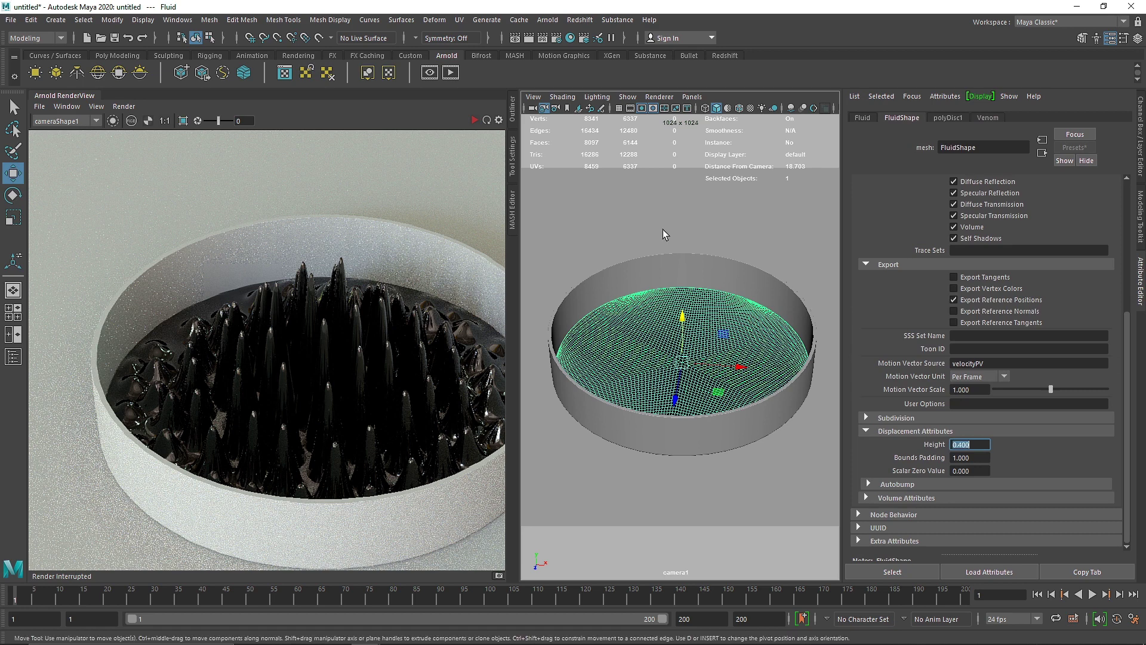
left_click(475, 120)
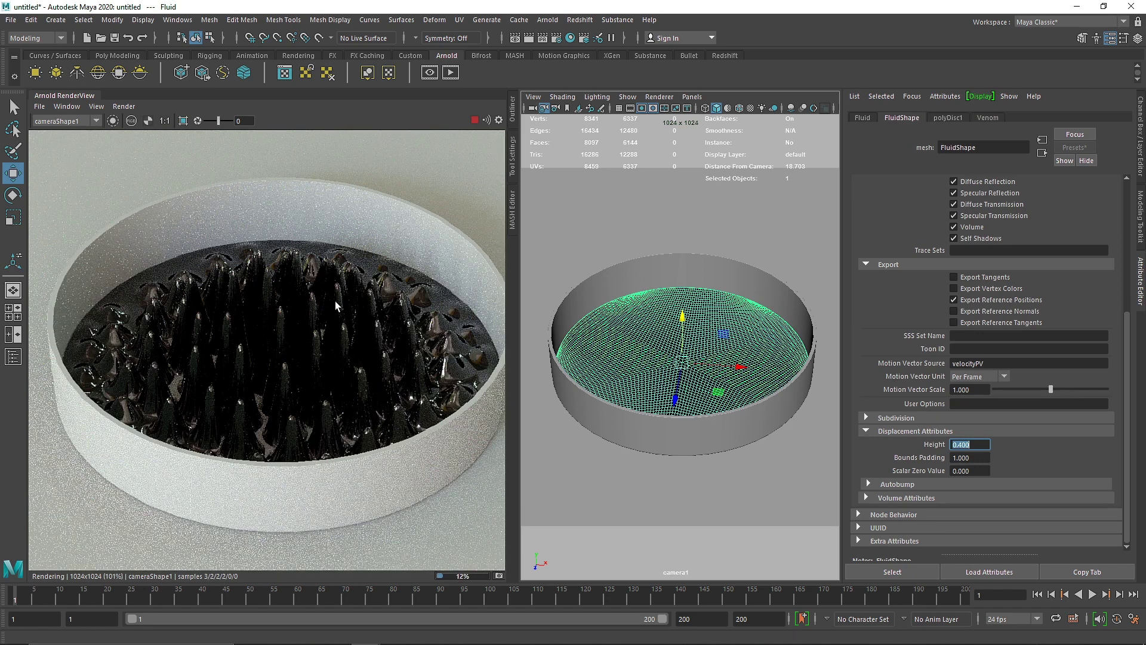
left_click(473, 122)
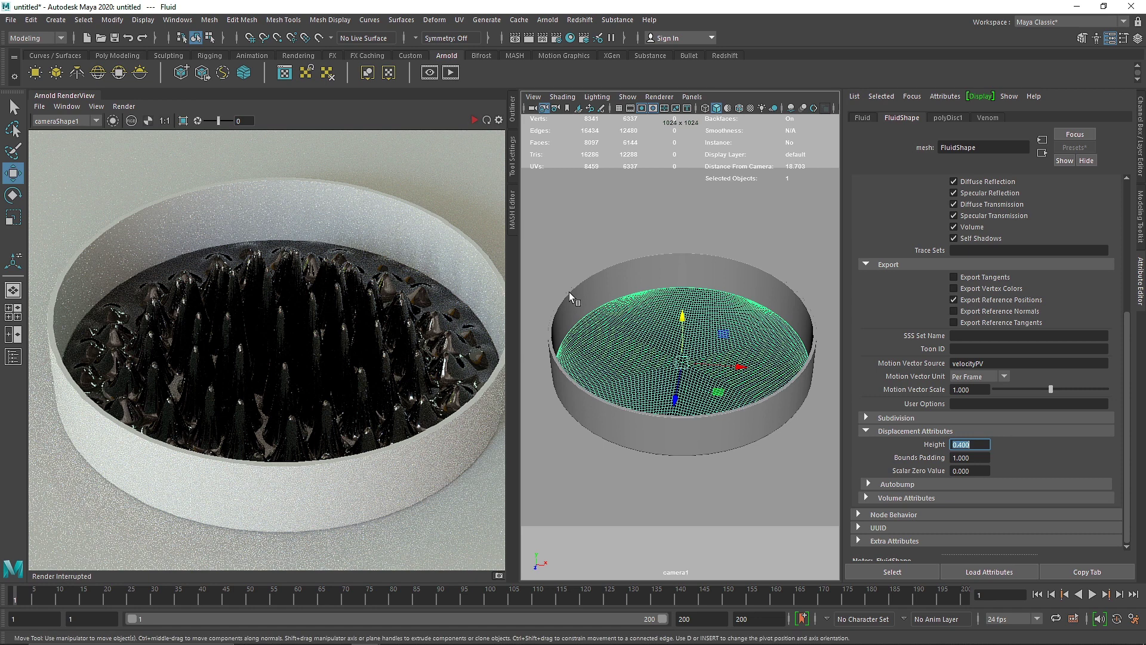
- Assign a new Arnold aiStandardSurface material to the container and show the material's attributes
left_click(601, 270)
right_click_drag(601, 271, 609, 574)
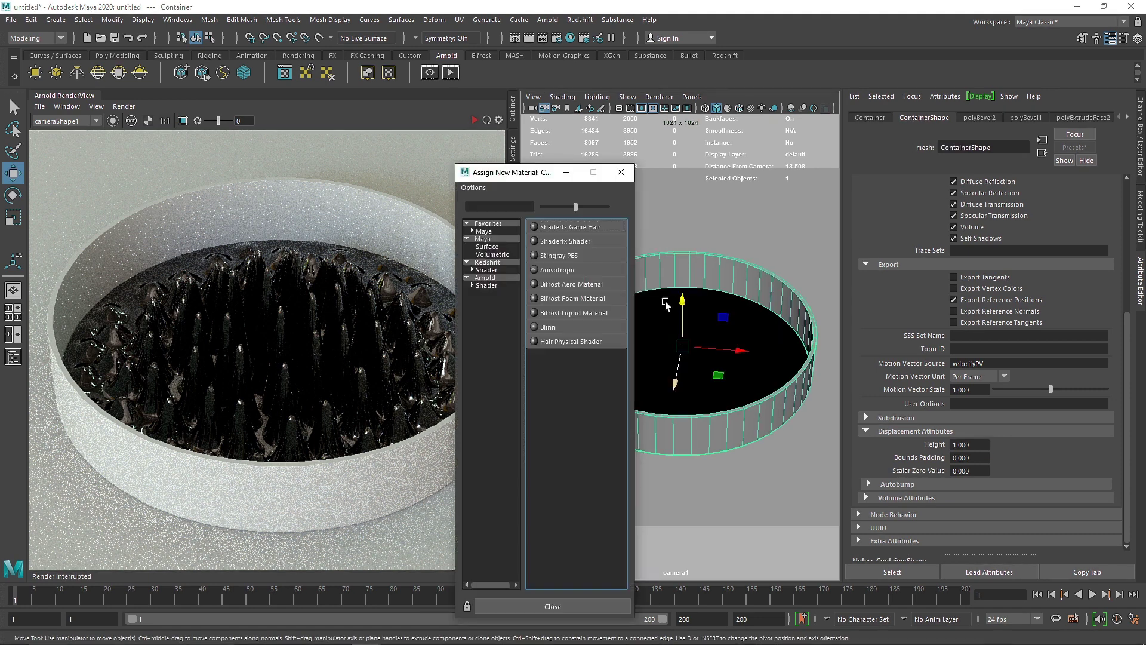
left_click(487, 286)
left_click(588, 401)
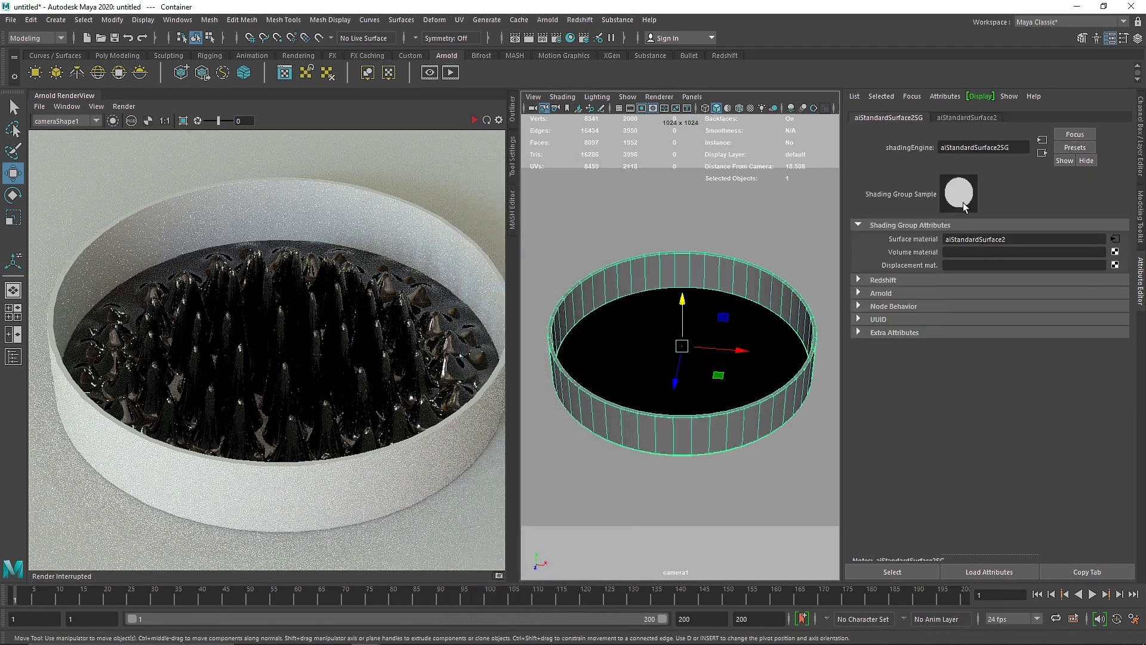
left_click(967, 118)
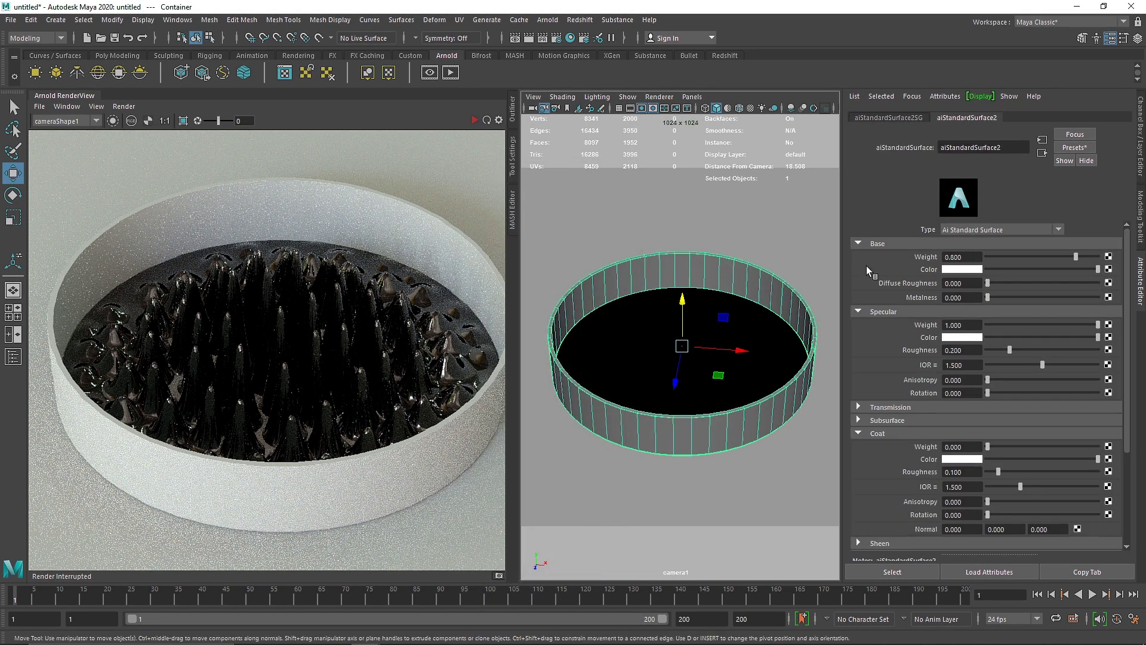
- Replace the container material's settings with the Glass preset and test it briefly in an Arnold render
left_click(1074, 147)
mouse_move(1042, 335)
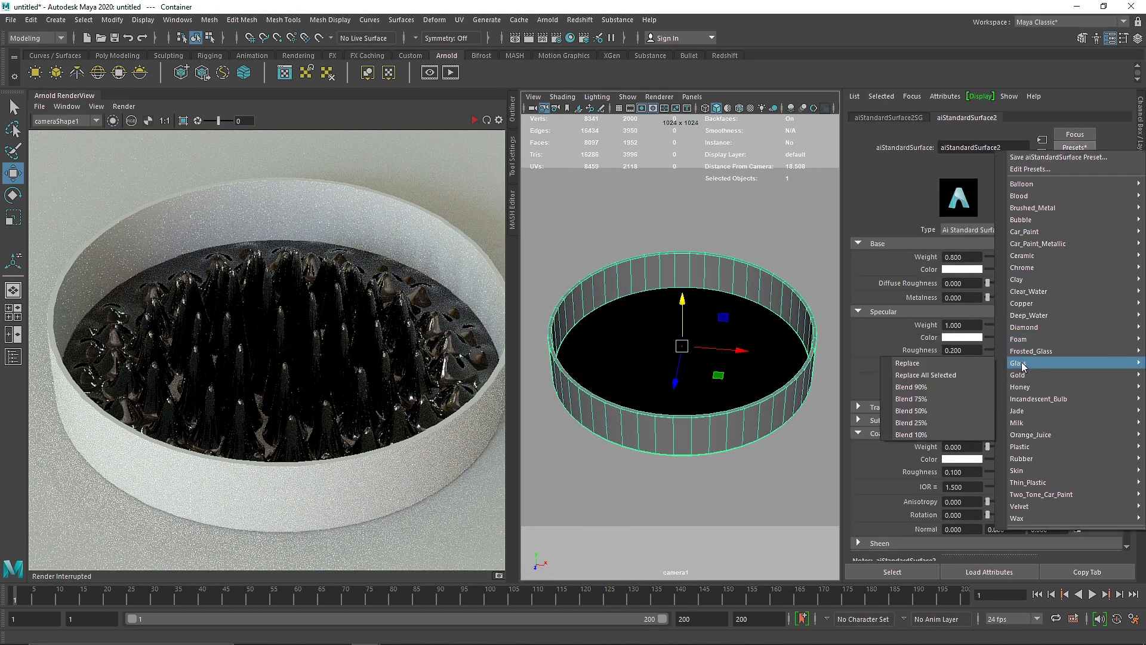
left_click(932, 363)
left_click(472, 121)
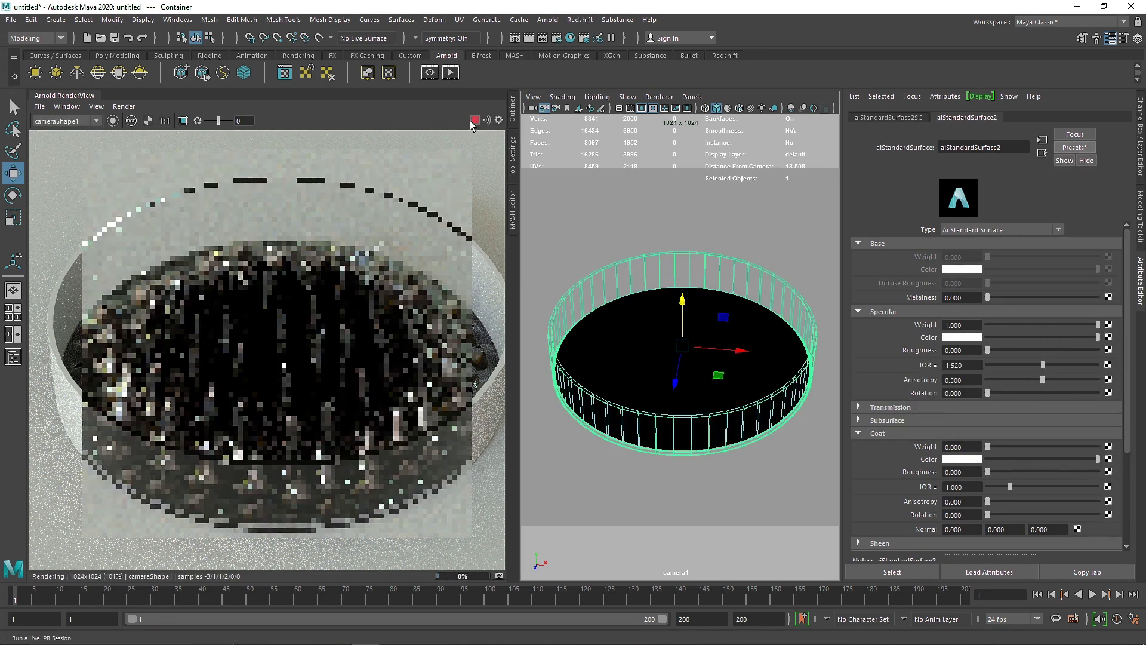
left_click(472, 120)
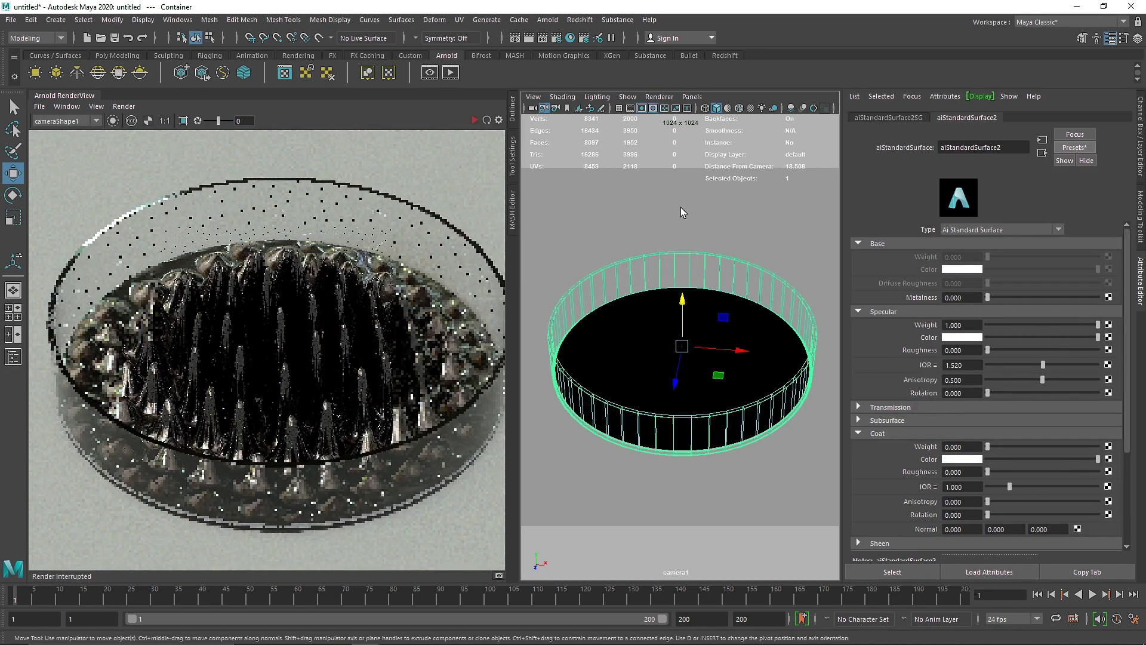
- Turn off Opaque in the Arnold attributes of the container's shape and deselect the container
left_click(722, 278)
left_click(721, 278)
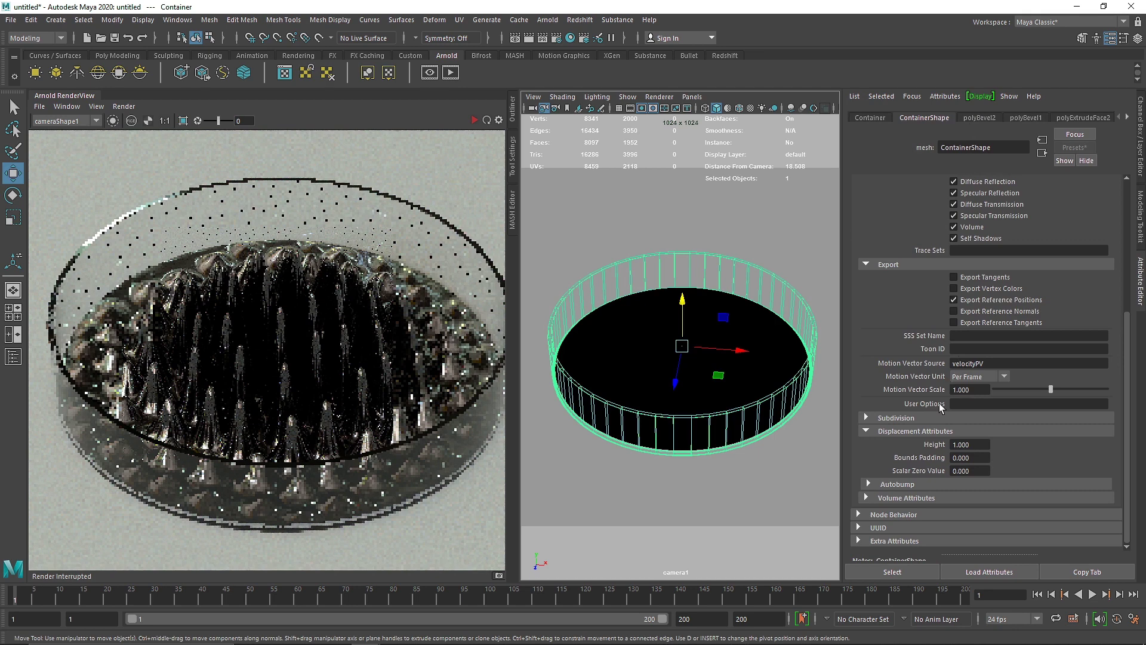
scroll(876, 429, "up", 3)
scroll(930, 324, "up", 4)
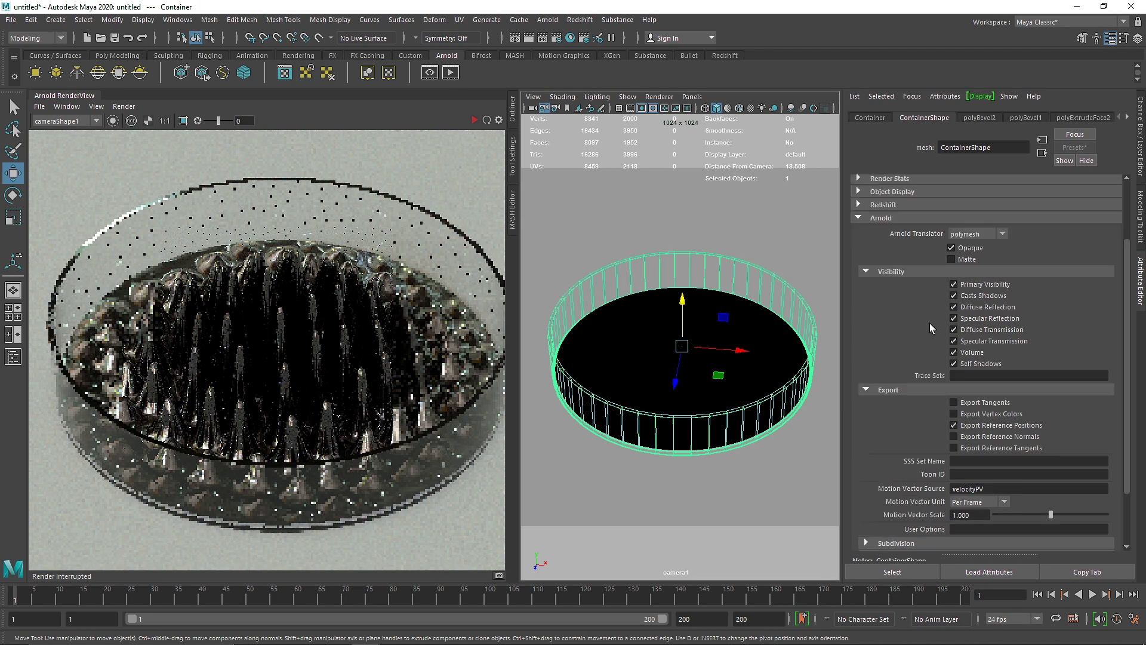
left_click(747, 239)
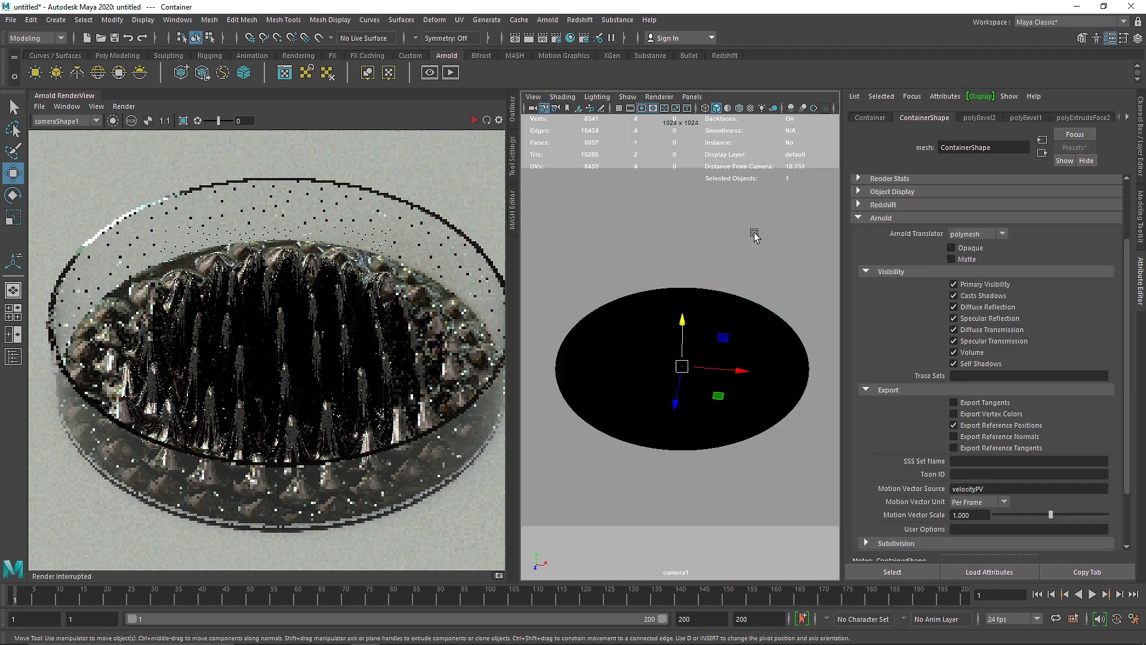
- Assign a new Arnold aiStandardSurface material to the floor plane
right_click_drag(752, 236, 745, 522)
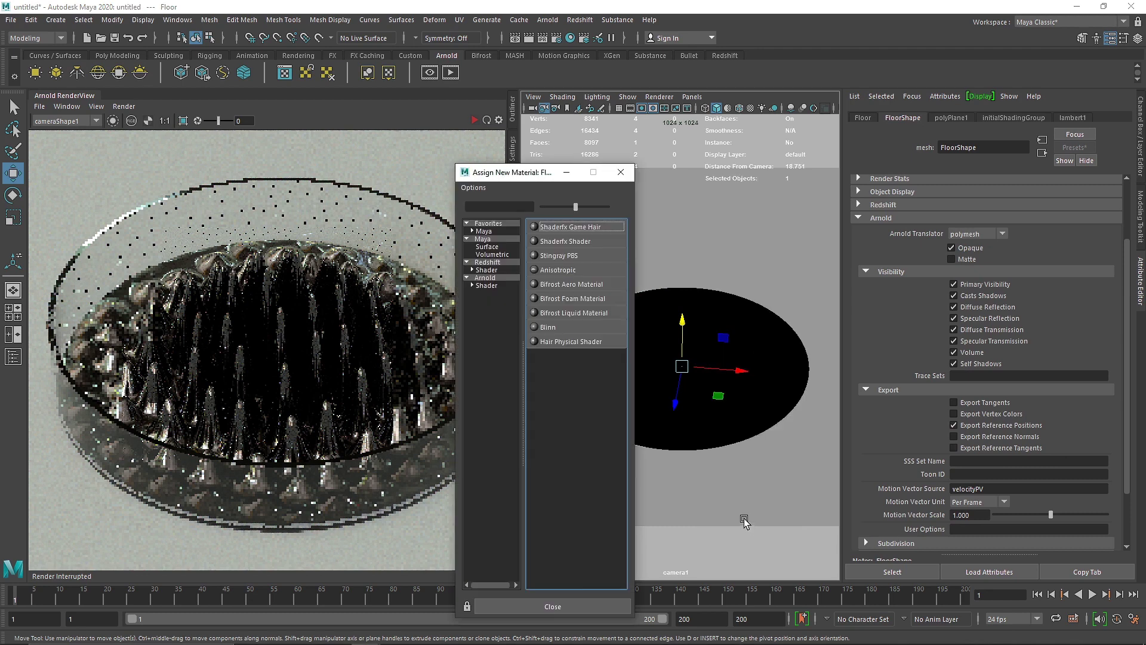
left_click(486, 285)
left_click(584, 400)
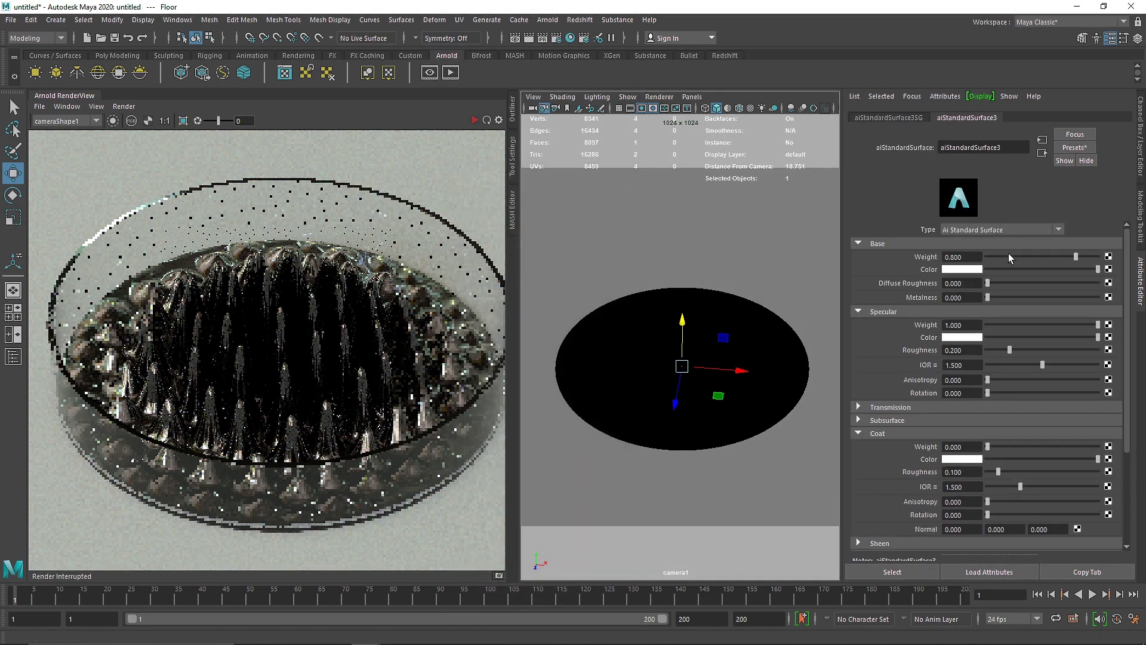
- Set the floor material's base Weight to 1, darken its base color to very dark grey, set specular Roughness to 0.5, and stop the render
left_click_drag(1015, 257, 1122, 262)
left_click(1001, 269)
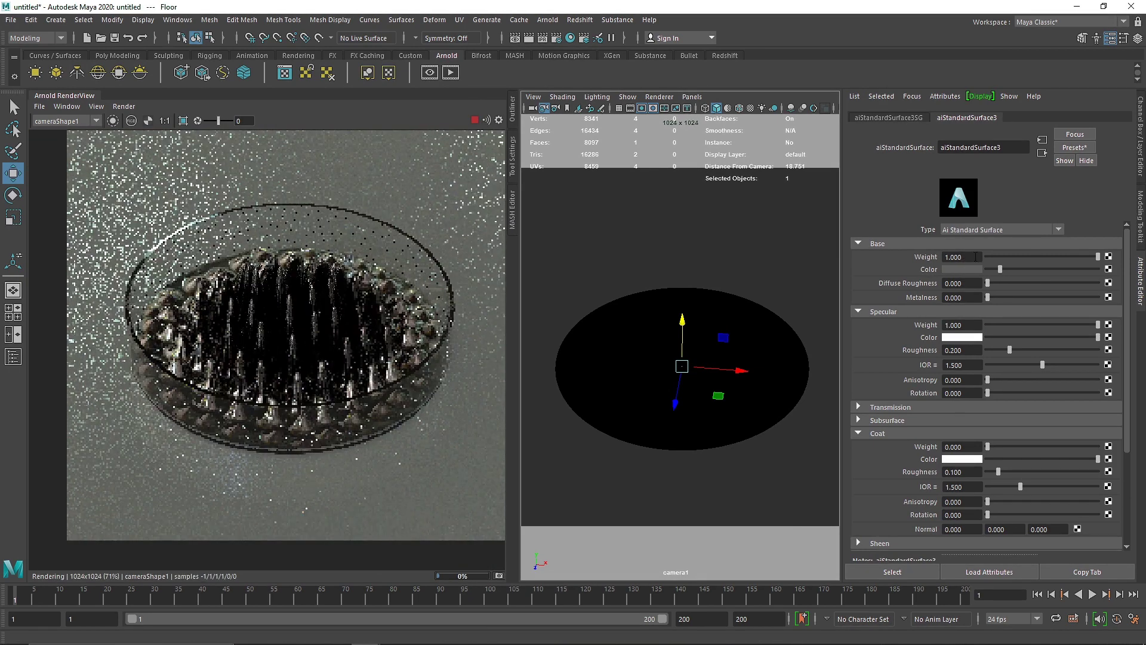
left_click(991, 270)
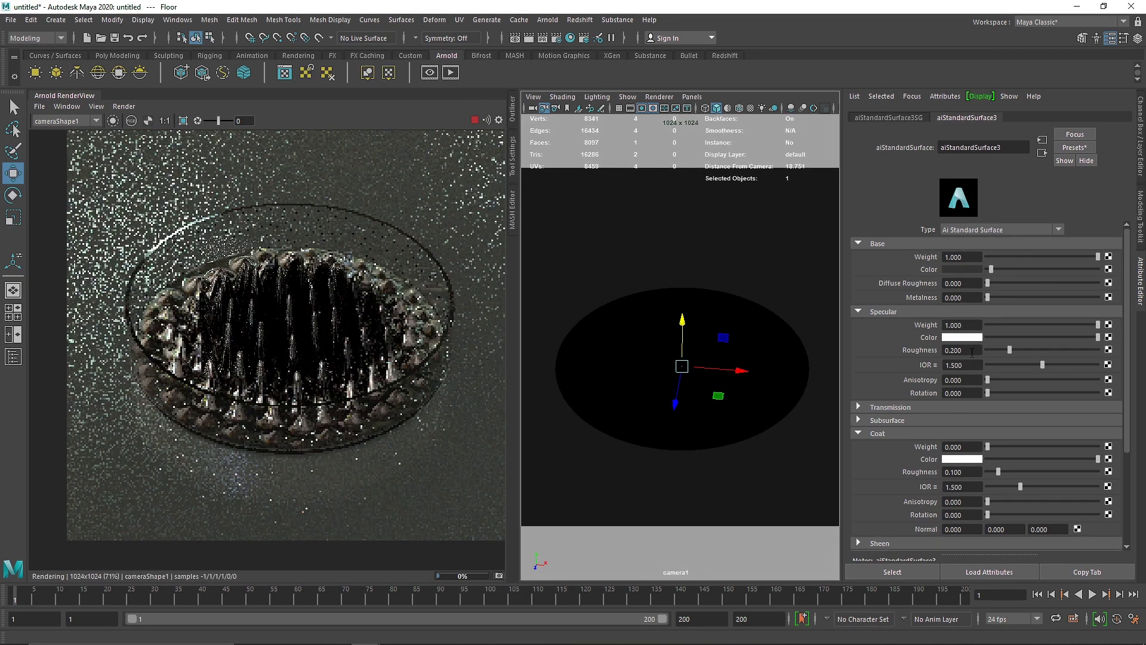
left_click(975, 351)
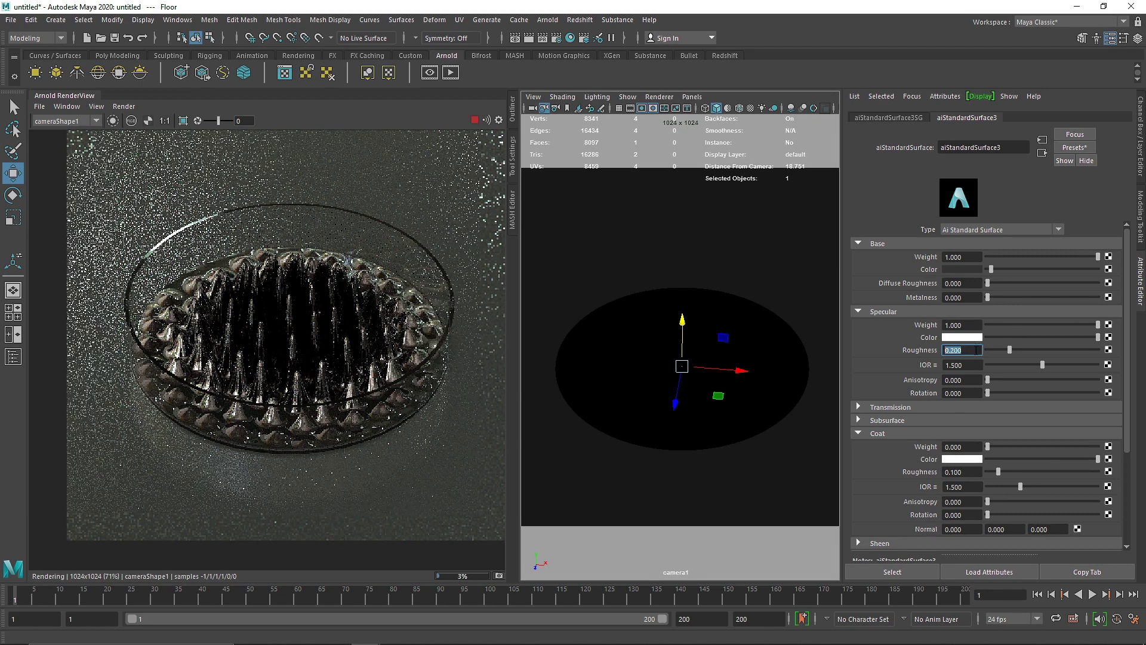
type("0.5")
key("Return")
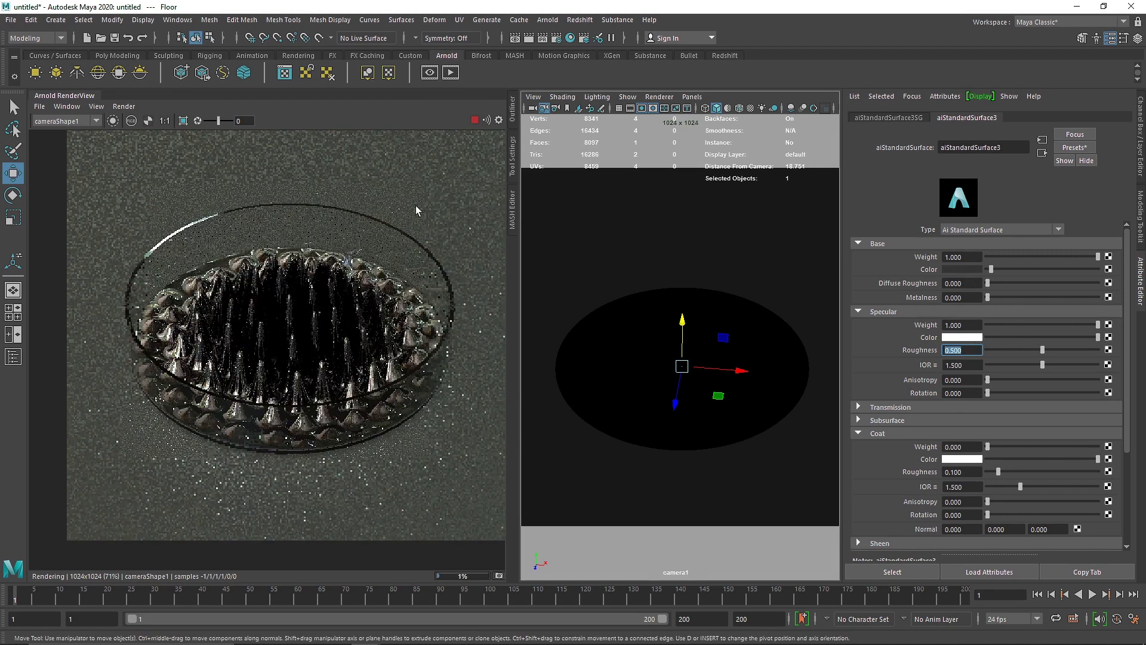
left_click(475, 120)
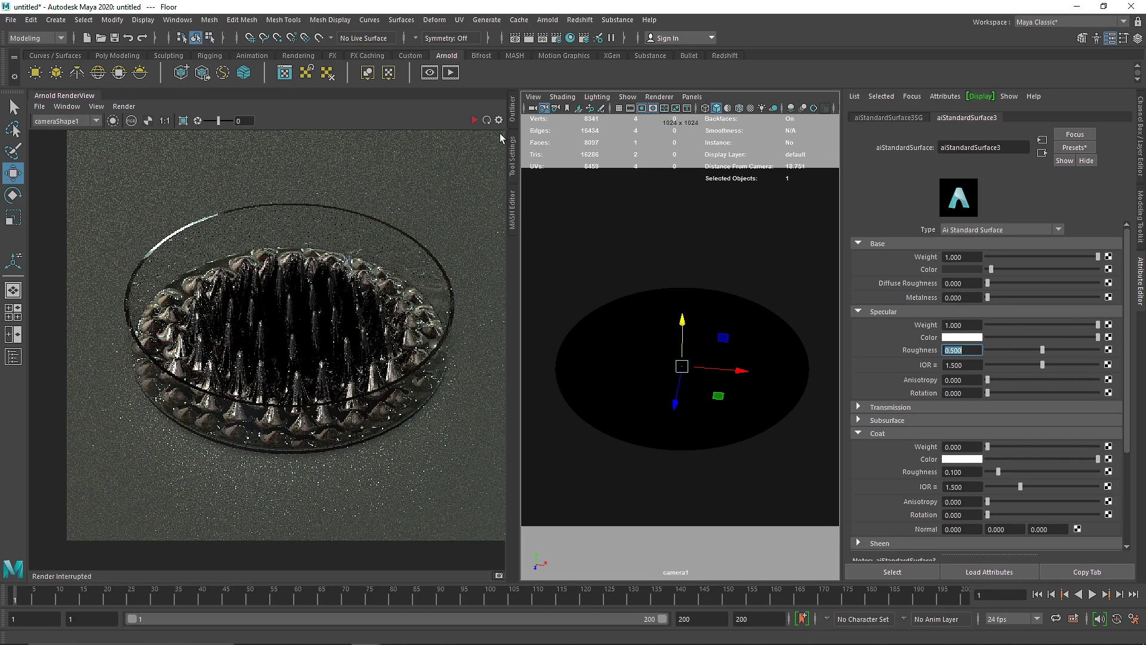
- Open Hypershade with the fluid's Venom shading network and close the docked Arnold RenderView
left_click(630, 347)
left_click(570, 38)
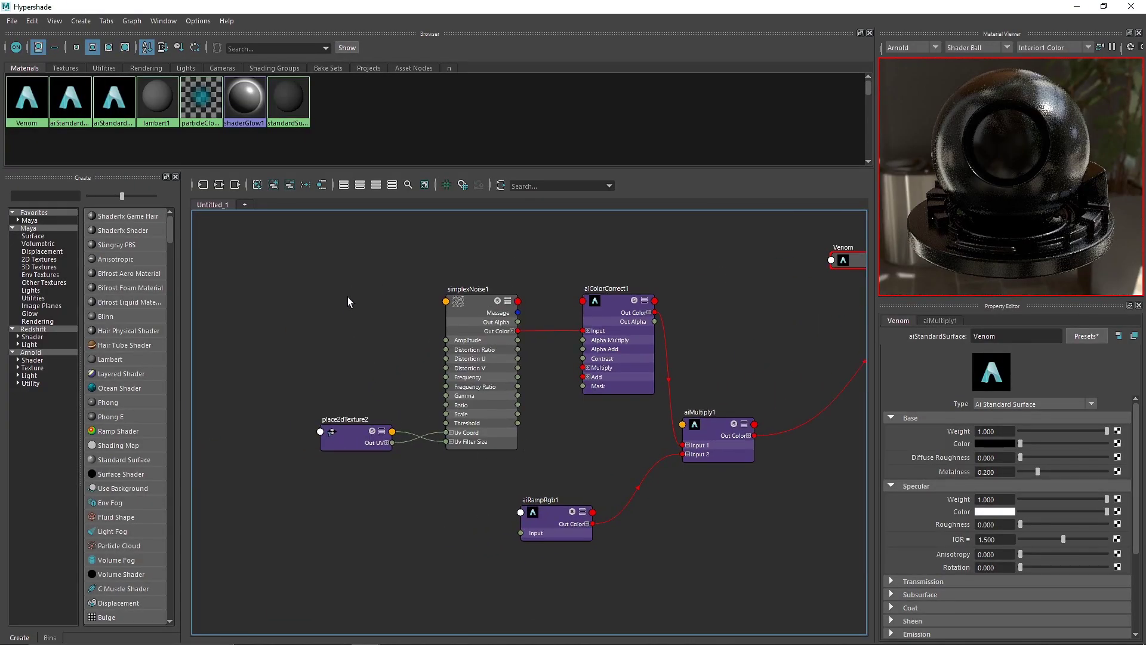
left_click(472, 362)
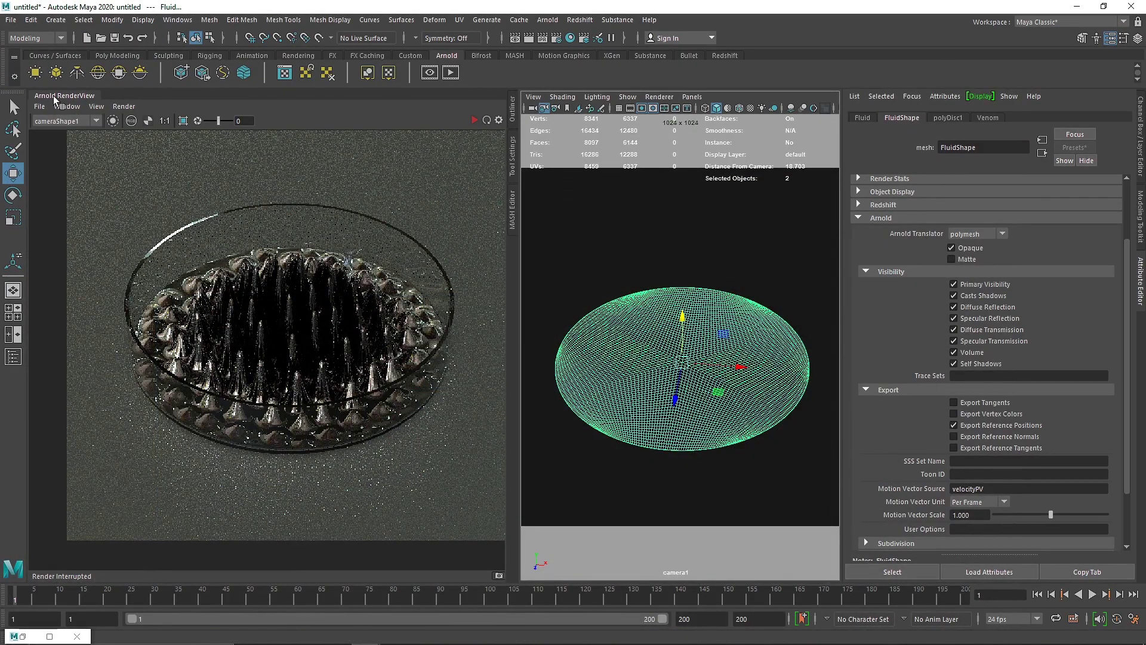
right_click(54, 97)
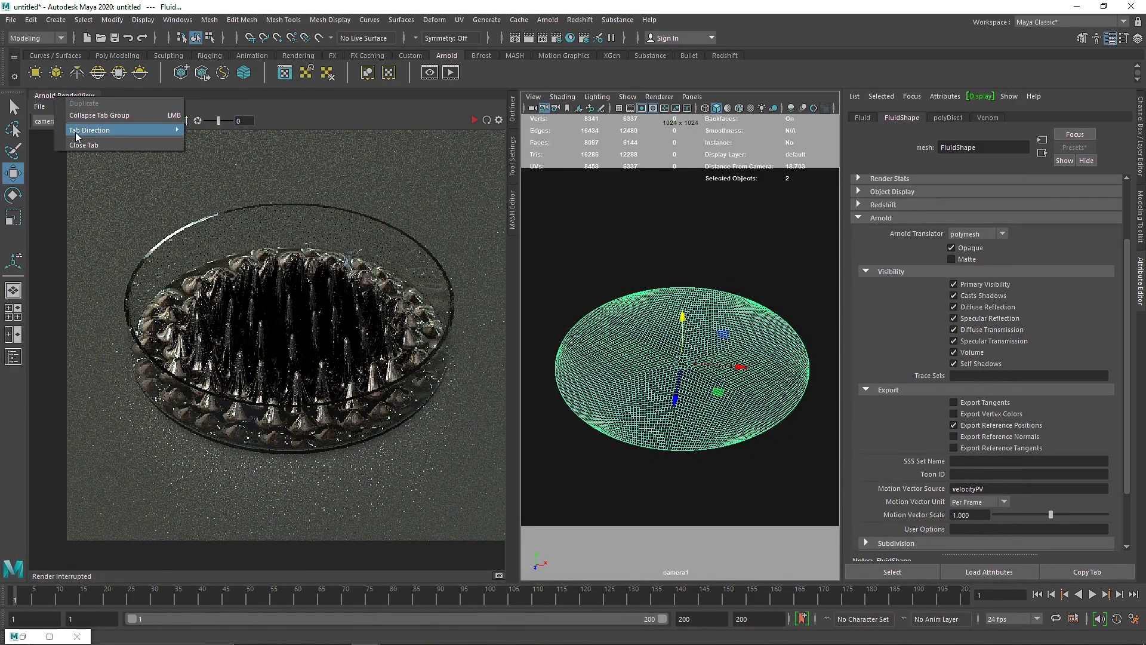
left_click(74, 145)
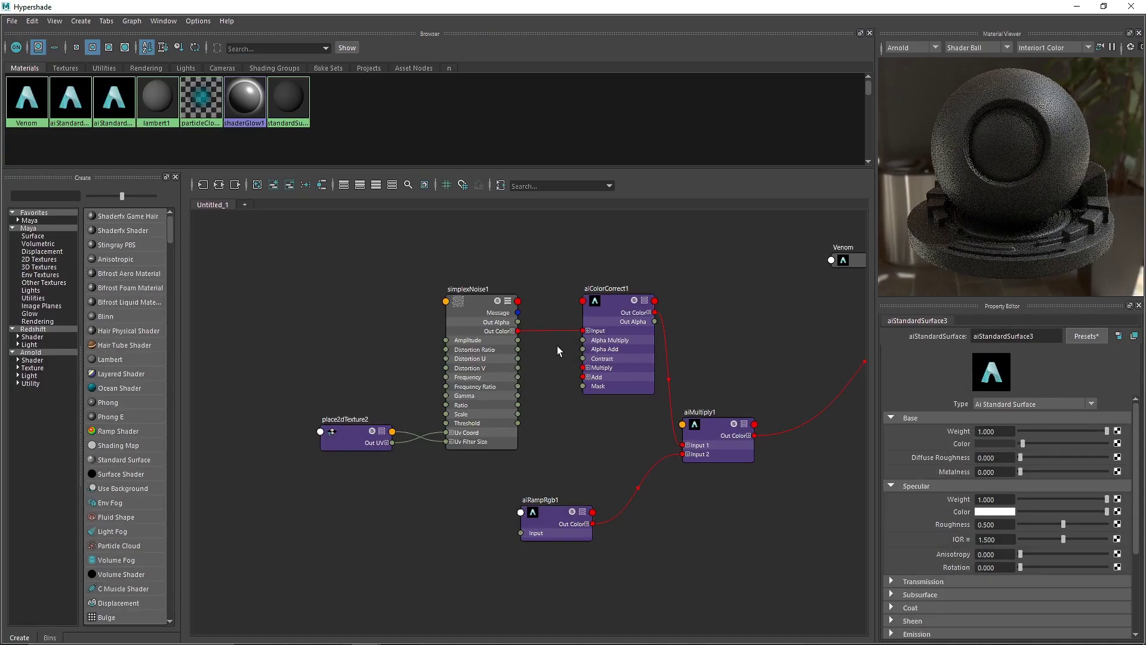
- Set a key on the Offset of the simplex noise's place2dTexture node at 0, 0 on frame 1
left_click(621, 346)
middle_click_drag(662, 306, 589, 325, "alt")
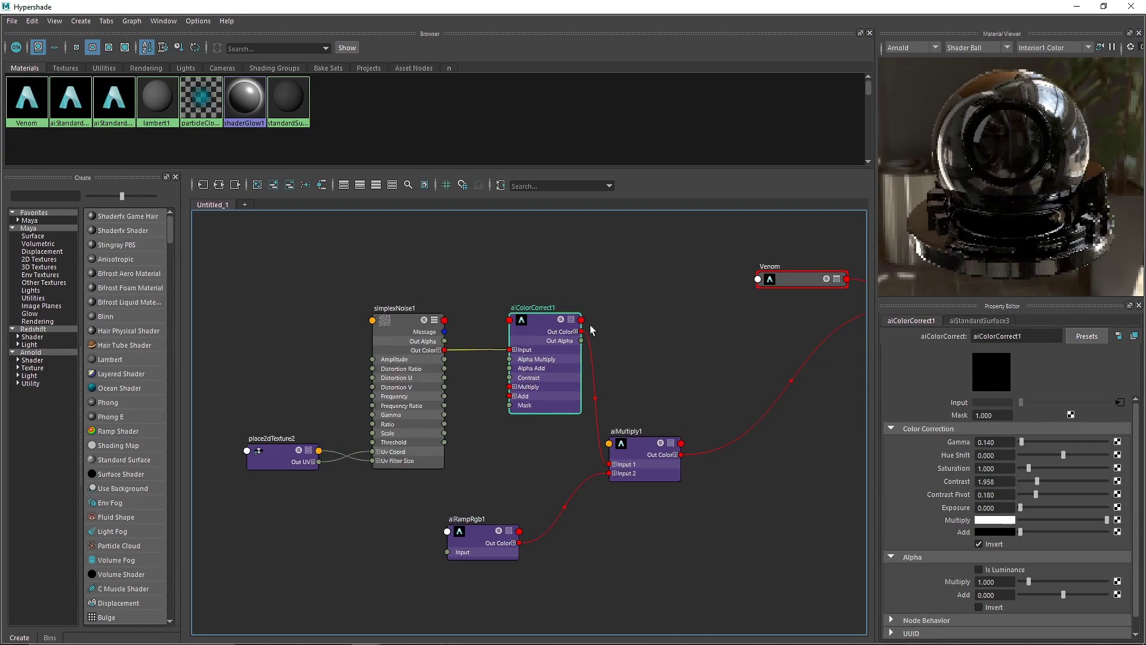
left_click(420, 418)
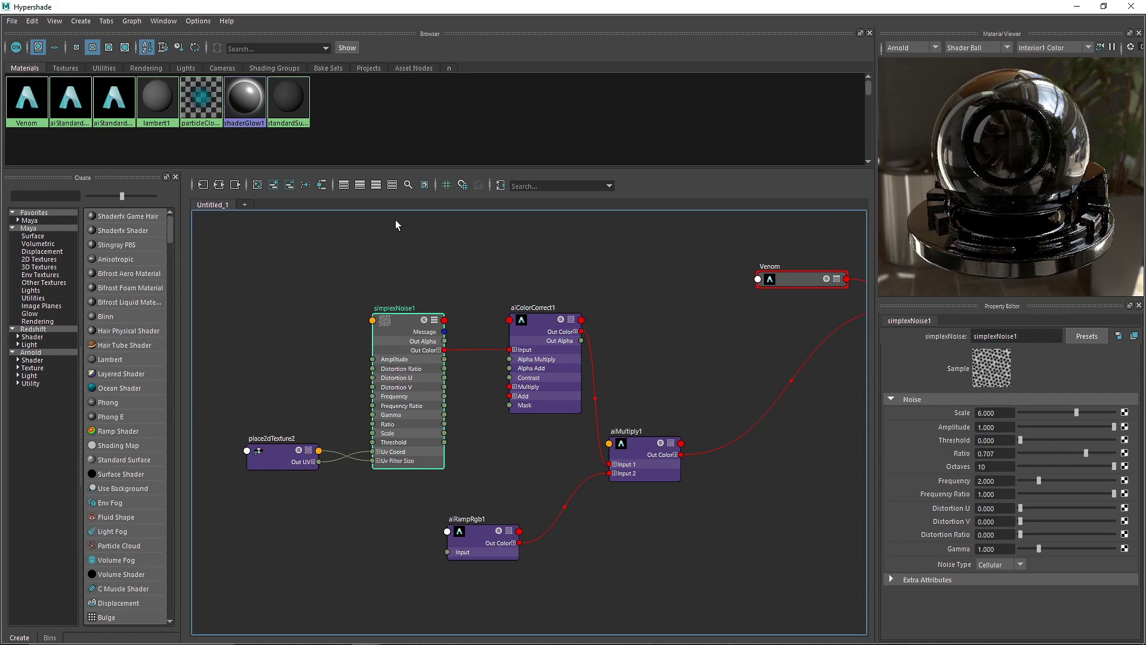
middle_click_drag(280, 258, 348, 235, "alt")
left_click(348, 436)
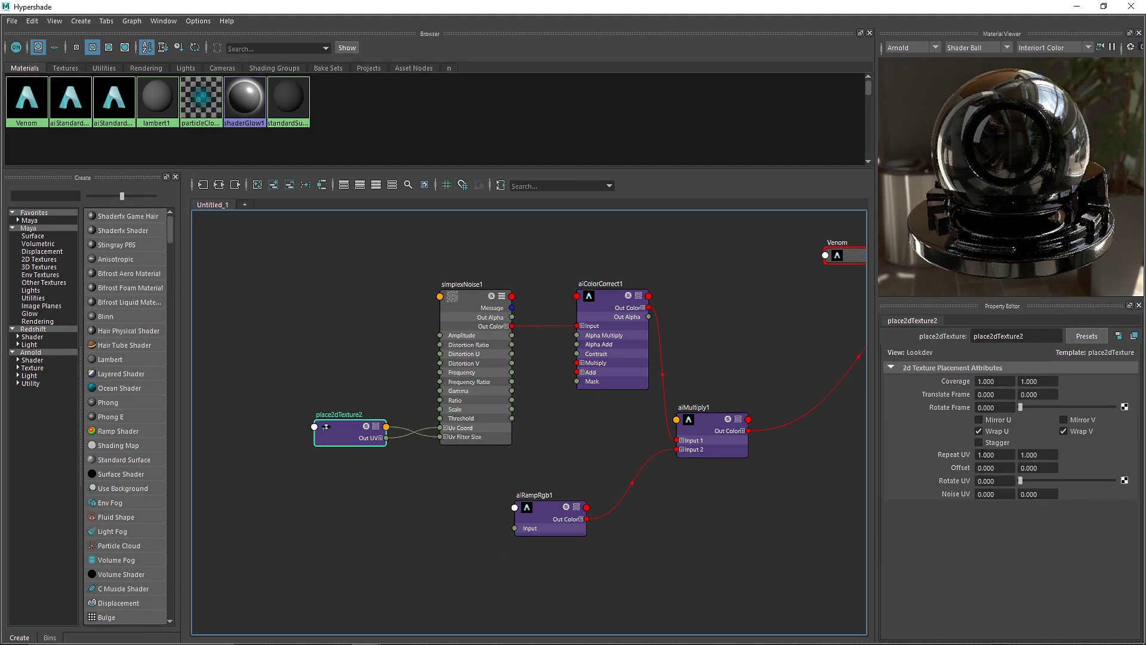
right_click(961, 471)
left_click(983, 486)
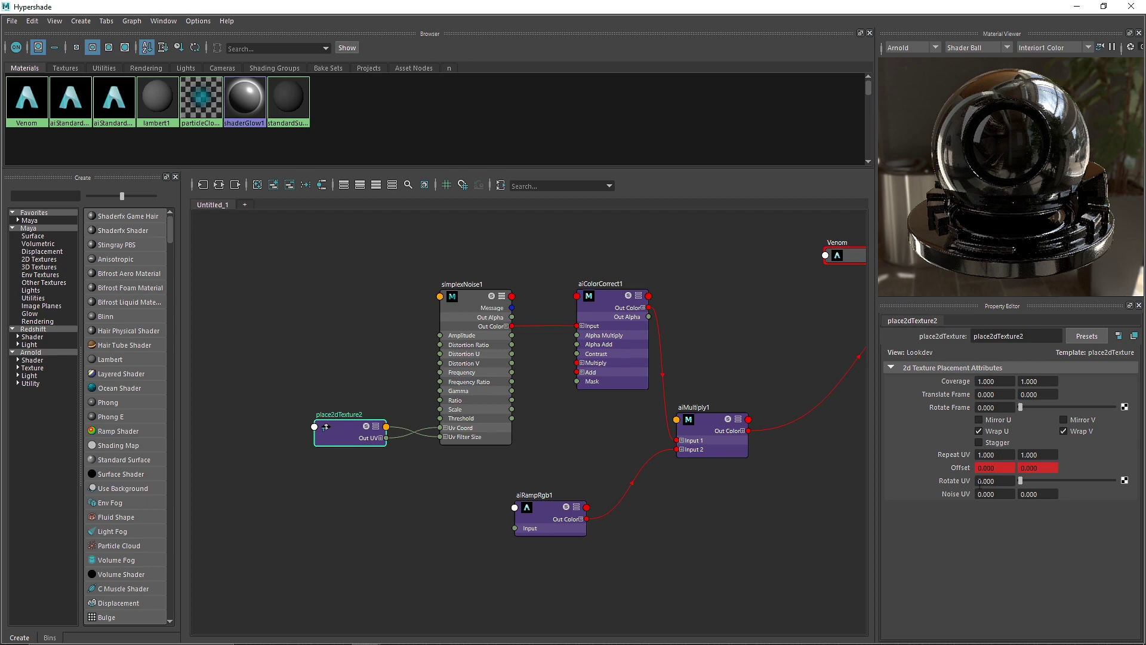
- Move to frame 120 and set both the playback and animation range ends to 120
left_click(1075, 6)
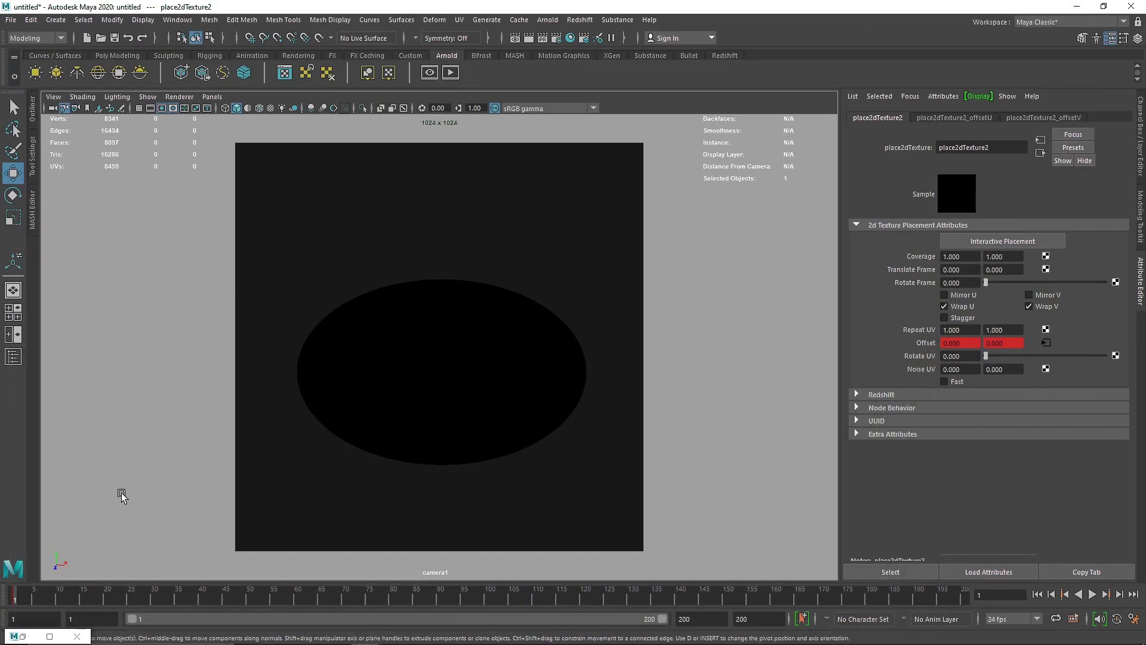
left_click_drag(25, 599, 141, 600)
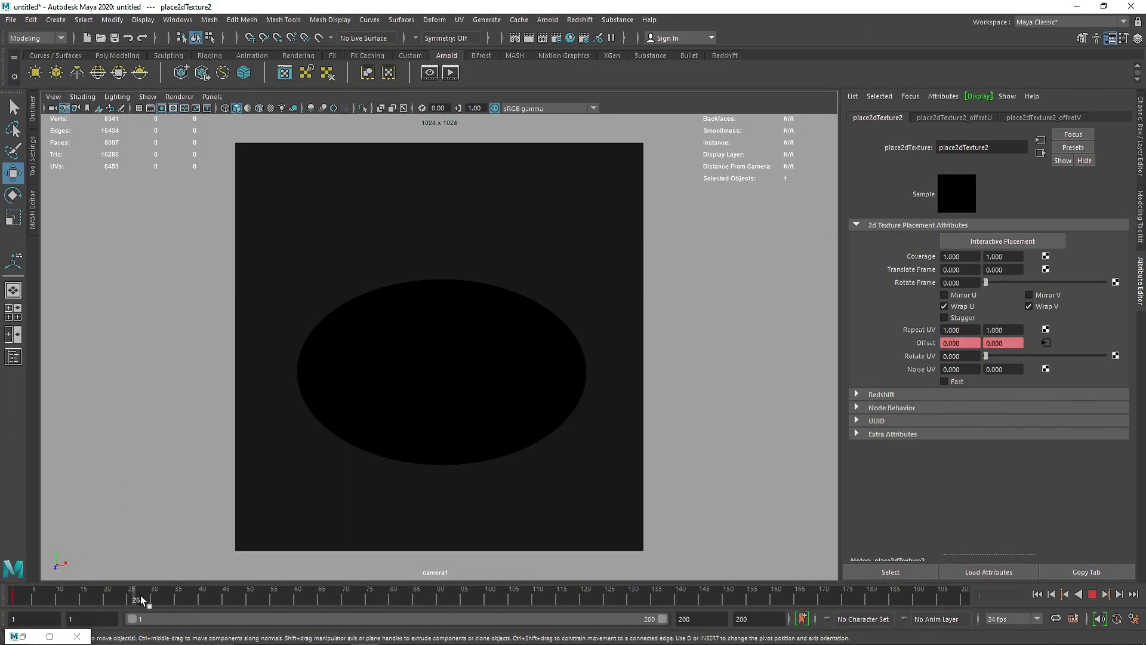
left_click_drag(426, 606, 481, 608)
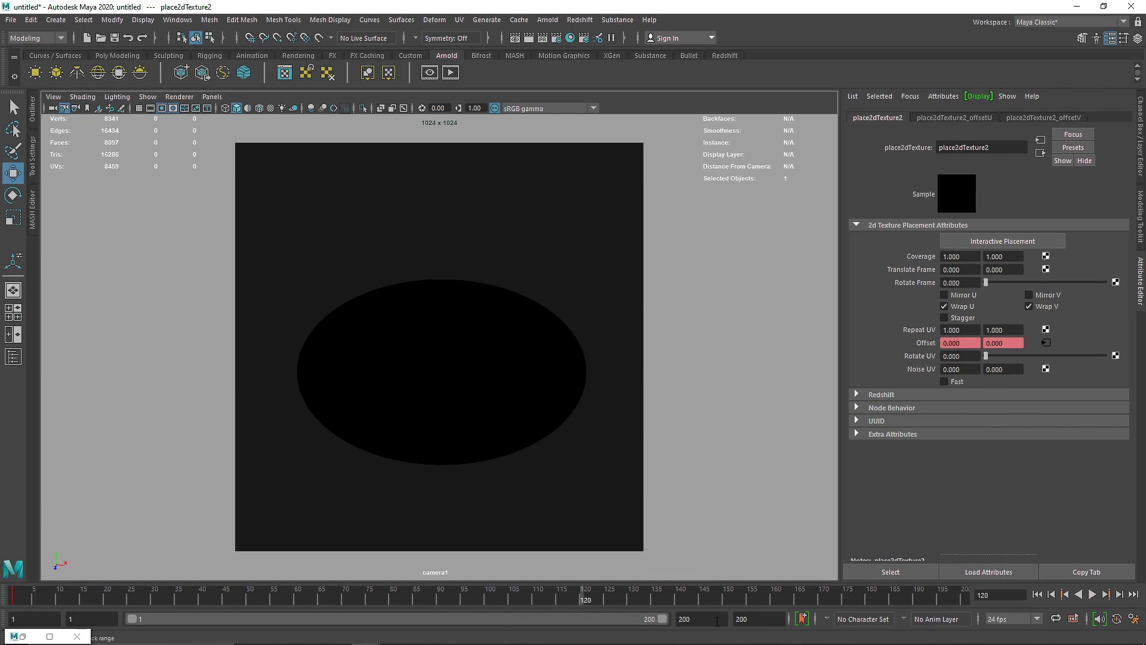
double_click(692, 619)
type("1")
key("Return")
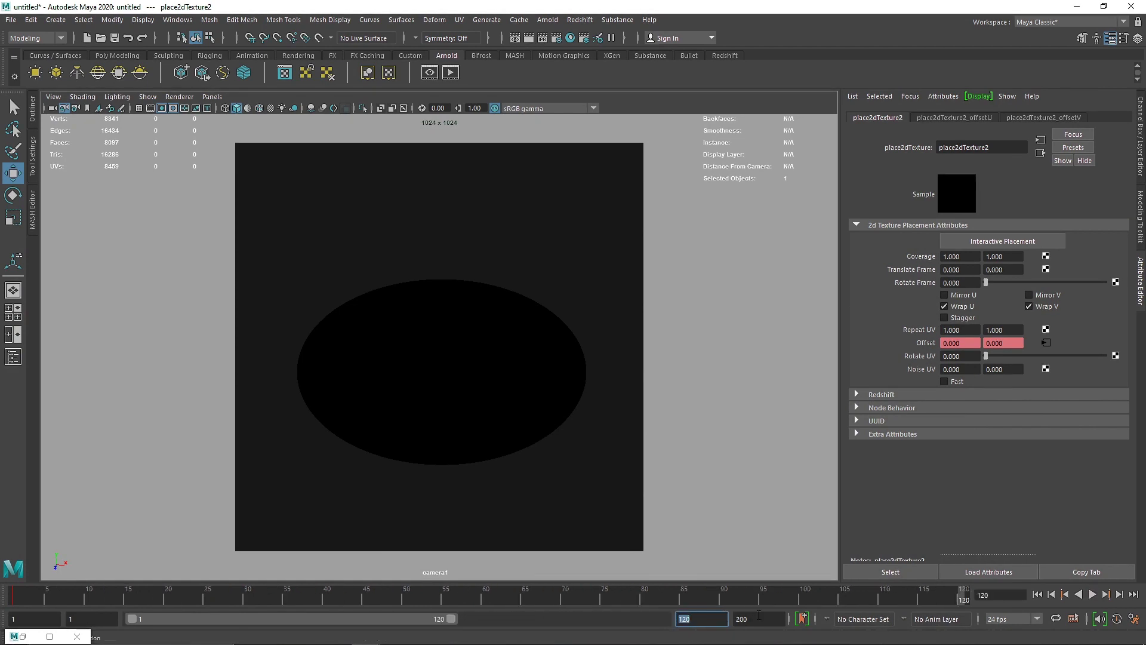
double_click(759, 618)
type("120")
key("Return")
- Set the noise placement node's Offset to 10, 10 at frame 120 and key it
left_click(49, 634)
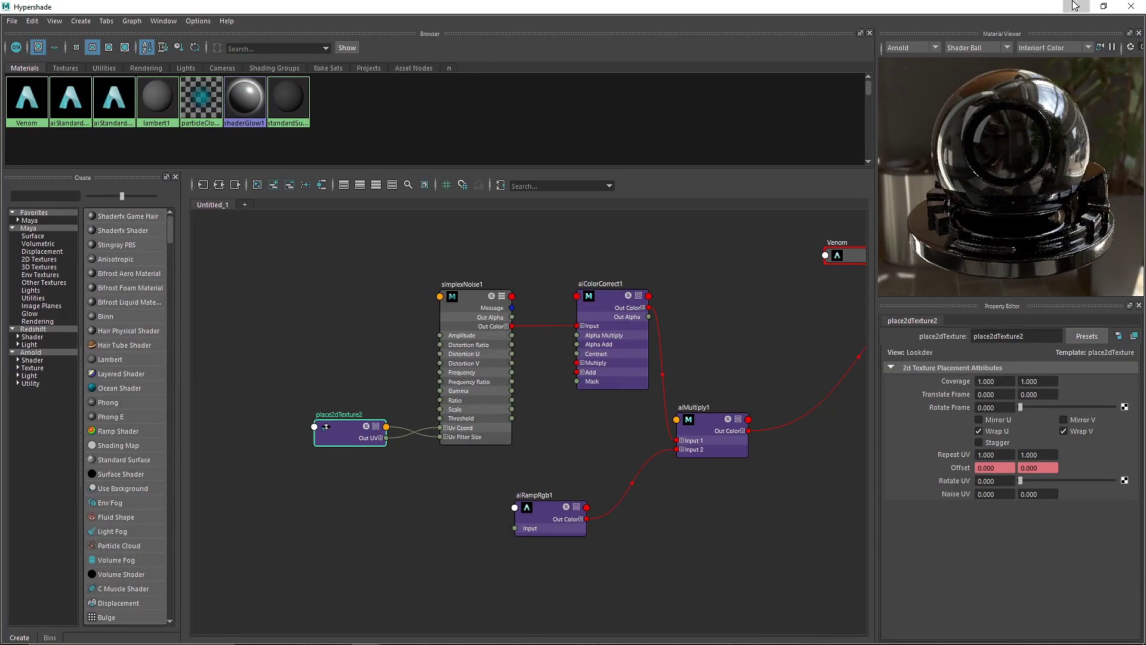
left_click(1076, 6)
left_click(19, 634)
key("Tab")
type("10")
right_click(960, 470)
left_click(991, 476)
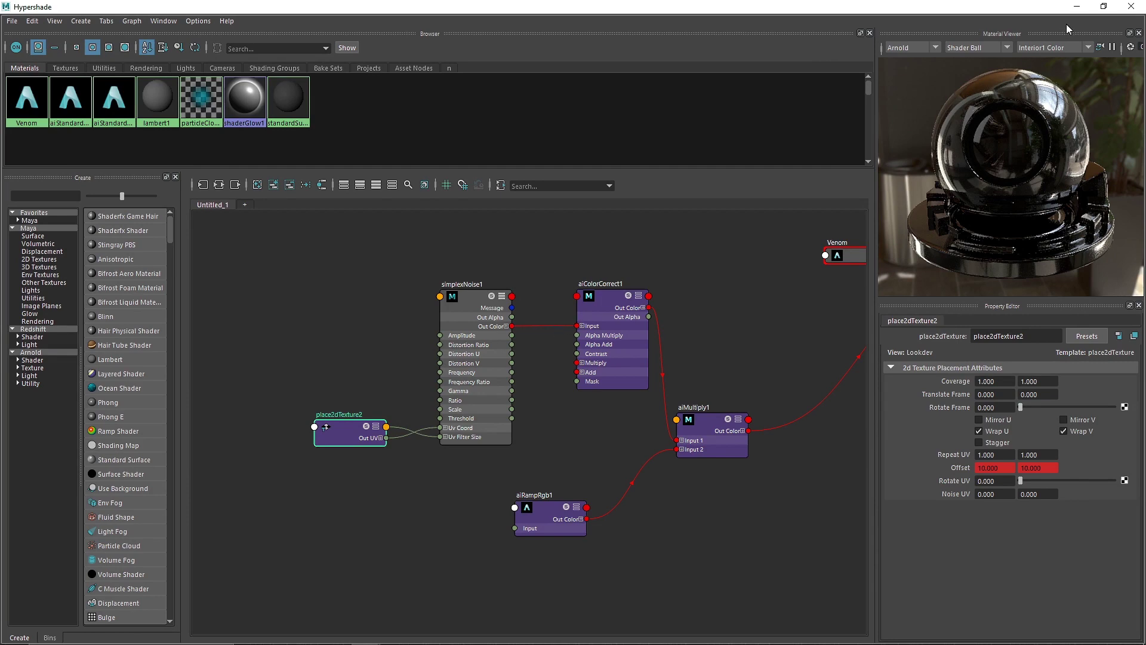
- Disconnect simplexNoise1 from the aiColorCorrect1 input, preview the noise alone, and shrink the Hypershade window to expose the timeline
left_click_drag(564, 327, 567, 327)
left_click(456, 299)
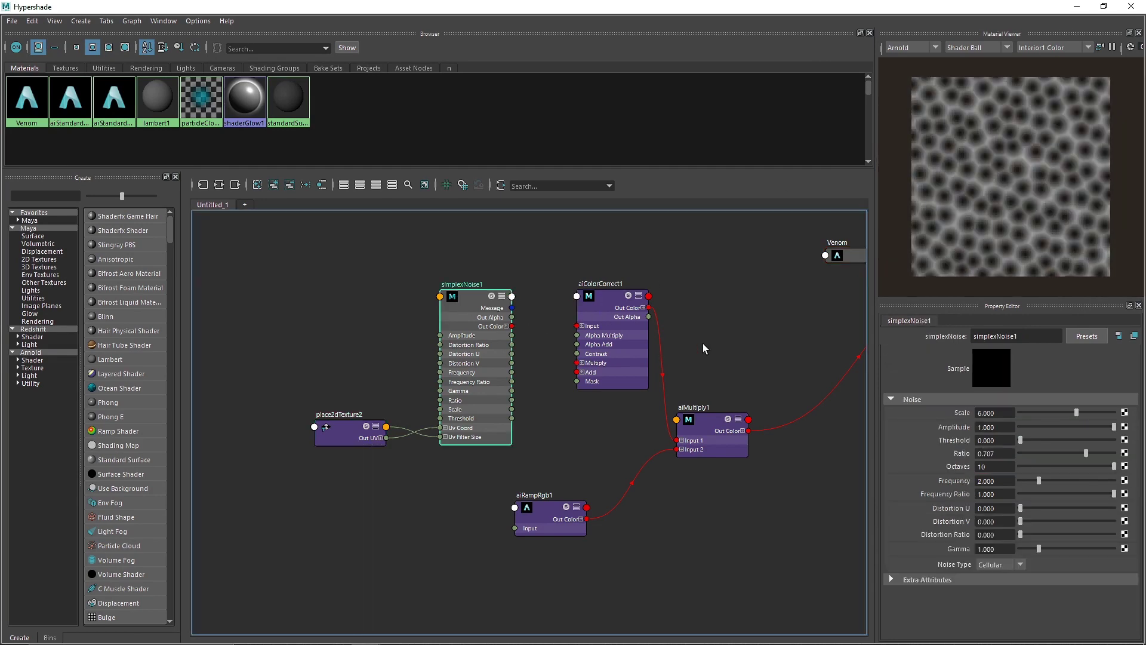
left_click_drag(1029, 10, 925, 119)
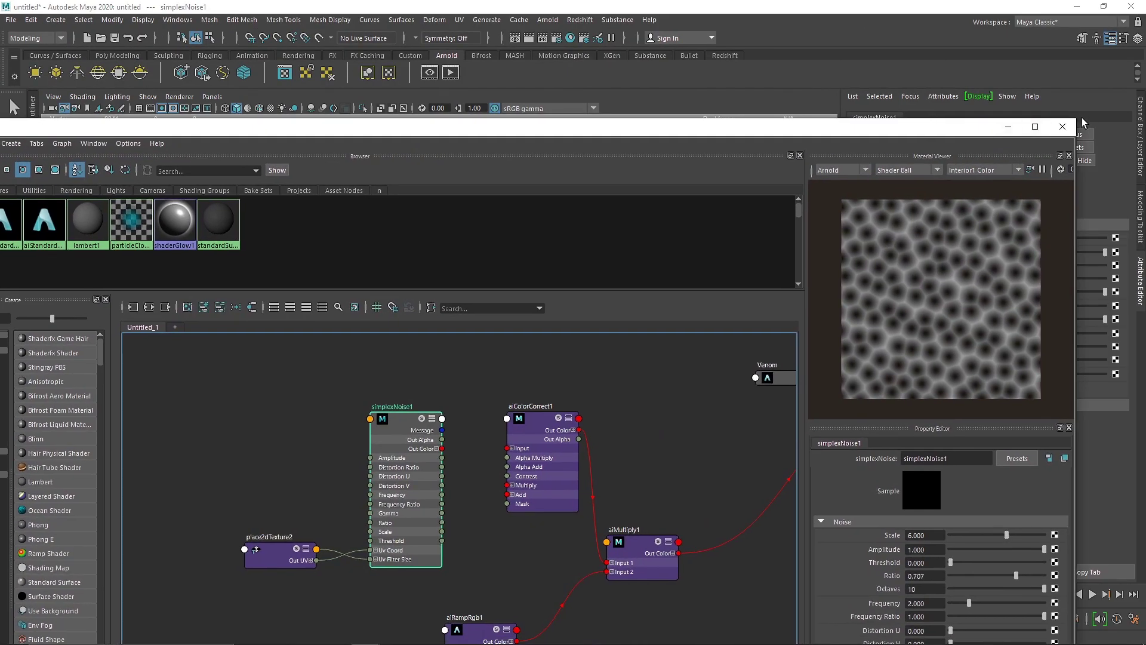
left_click_drag(1083, 123, 812, 126)
- Return to frame 1 and step forward to frame 45 to check the noise's motion in the Material Viewer
left_click(325, 604)
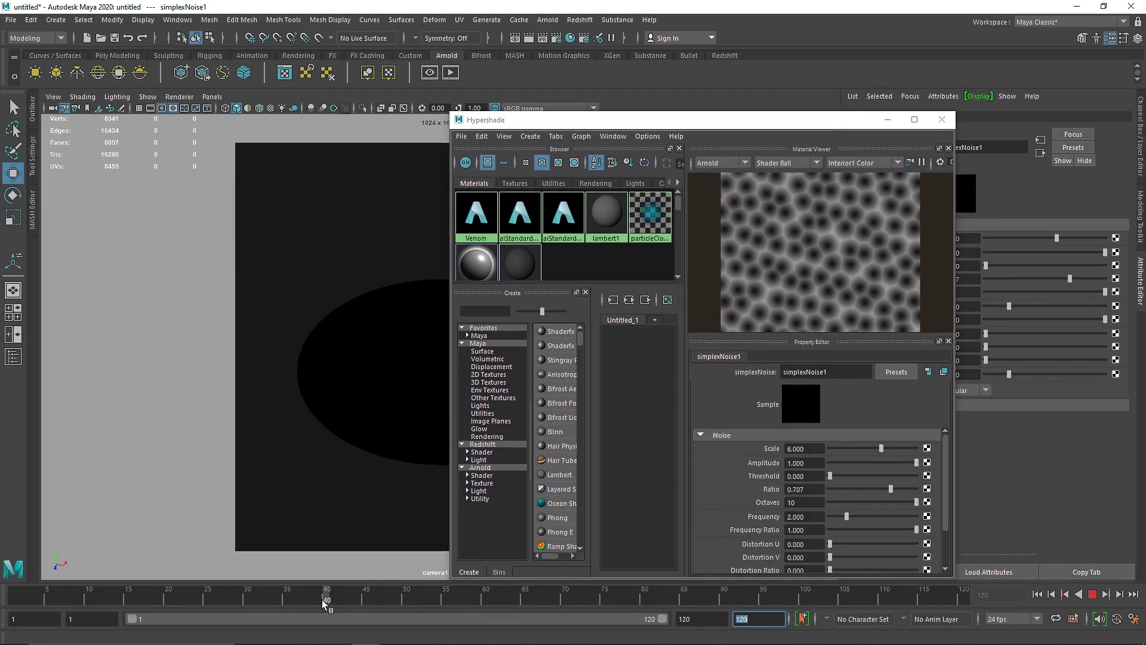
left_click_drag(322, 604, 2, 594)
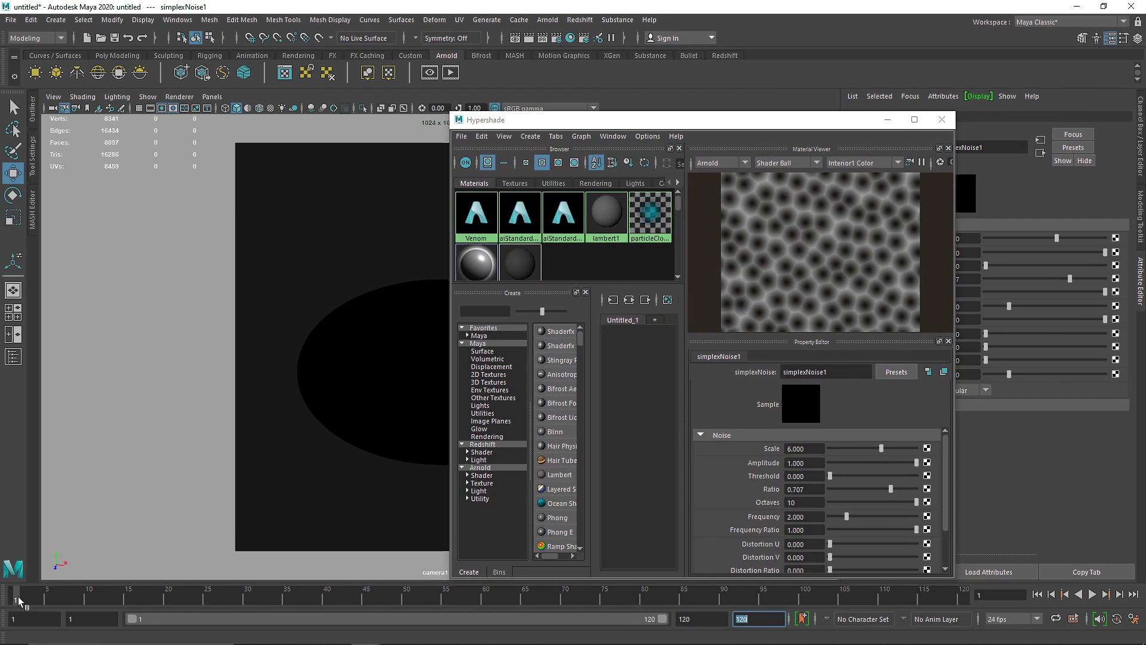
left_click(19, 602)
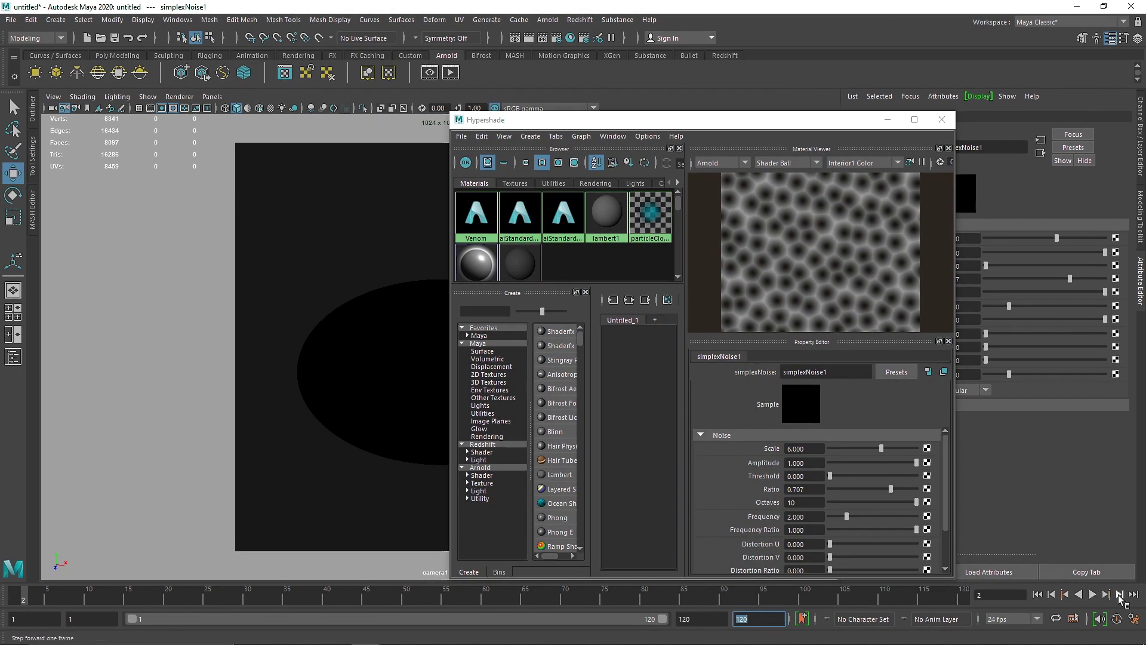
left_click(1119, 594)
left_click(1119, 595)
left_click(1119, 595)
left_click(1119, 595)
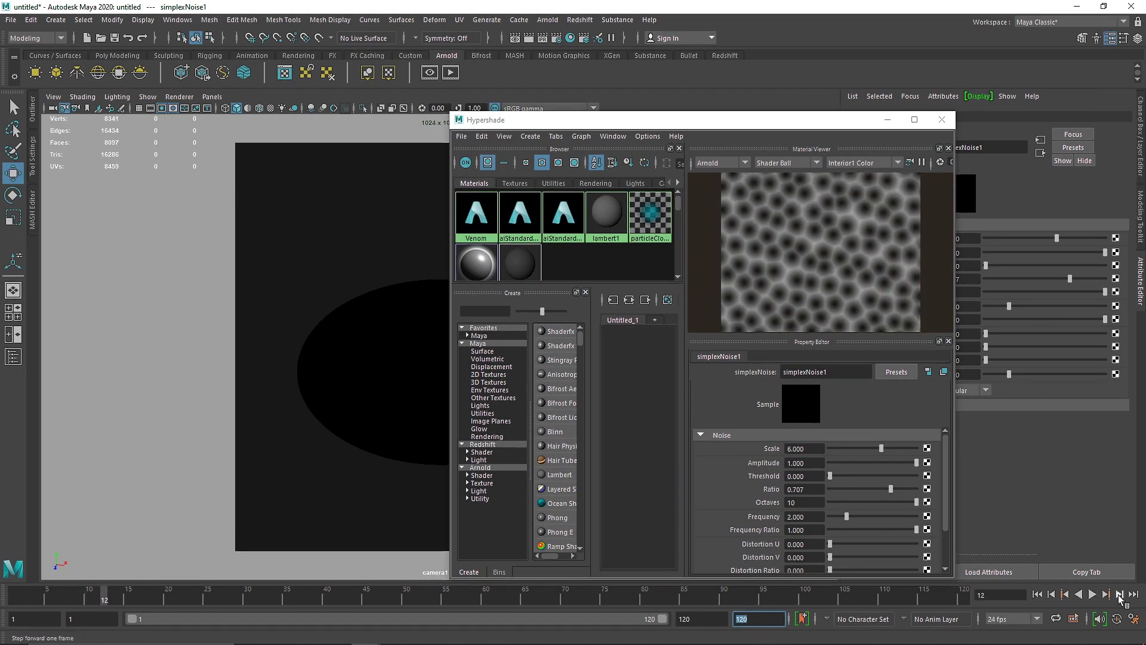
left_click(1119, 595)
left_click(1119, 595)
left_click(1119, 594)
left_click(1119, 594)
left_click(1119, 594)
left_click(1119, 595)
left_click(1119, 594)
left_click(1119, 595)
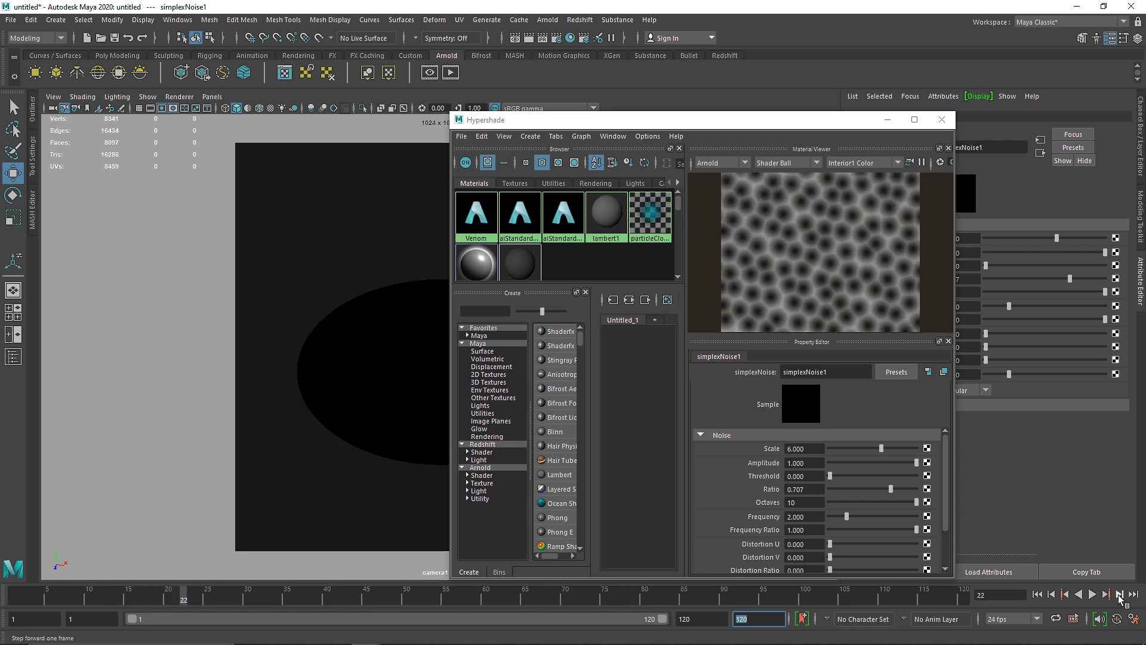
left_click(1119, 595)
left_click(1119, 595)
left_click(1119, 594)
left_click(1119, 594)
left_click(1119, 595)
left_click(1119, 595)
left_click(1119, 595)
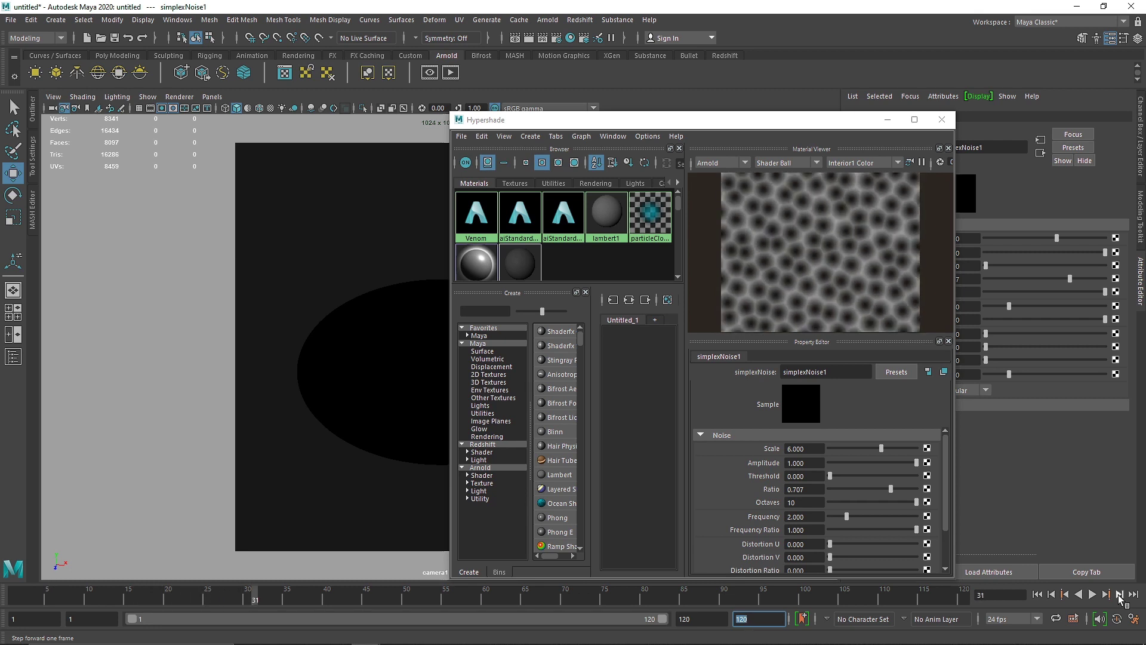
left_click(1119, 595)
left_click(1119, 594)
left_click(1119, 595)
left_click(1119, 595)
left_click(1119, 595)
left_click(1119, 594)
left_click(1119, 595)
left_click(1119, 594)
left_click(1119, 594)
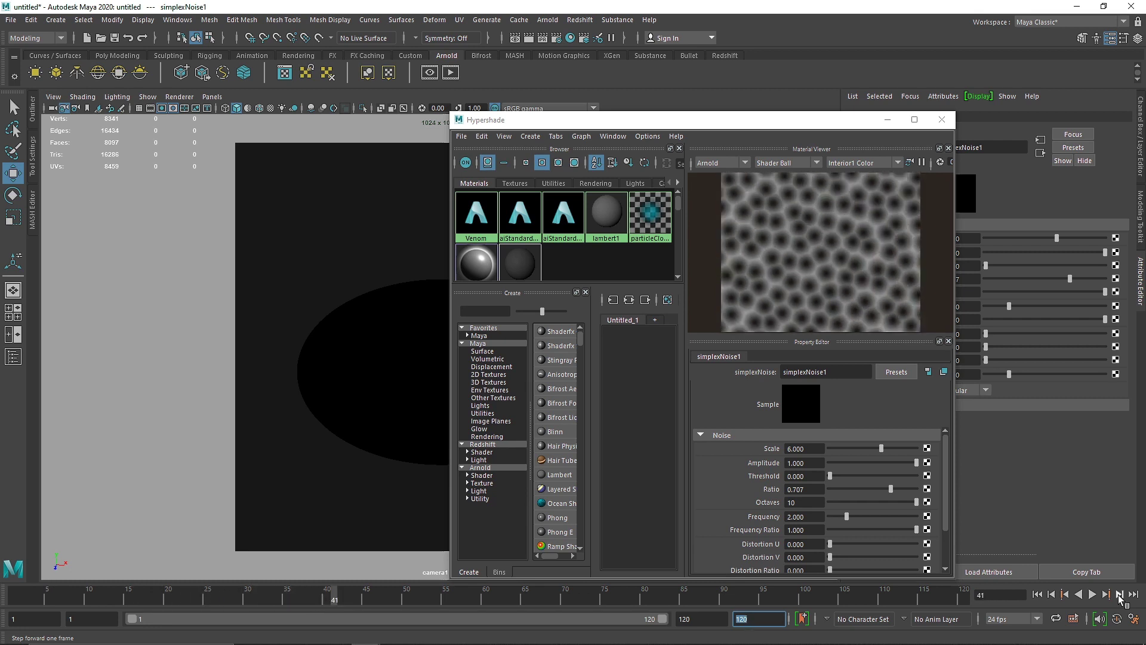
left_click(1119, 595)
left_click(1119, 595)
left_click(1119, 595)
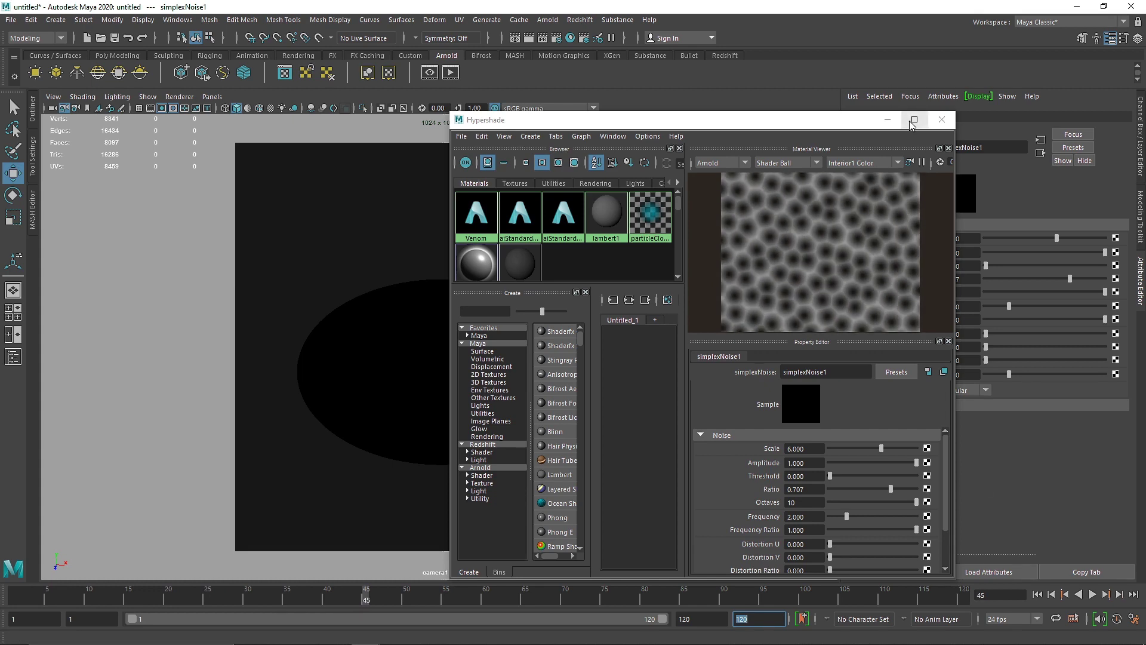
- Enlarge Hypershade, try different Rotate UV values on the noise's placement node, and return Rotate UV to 0
left_click(913, 120)
left_click(310, 432)
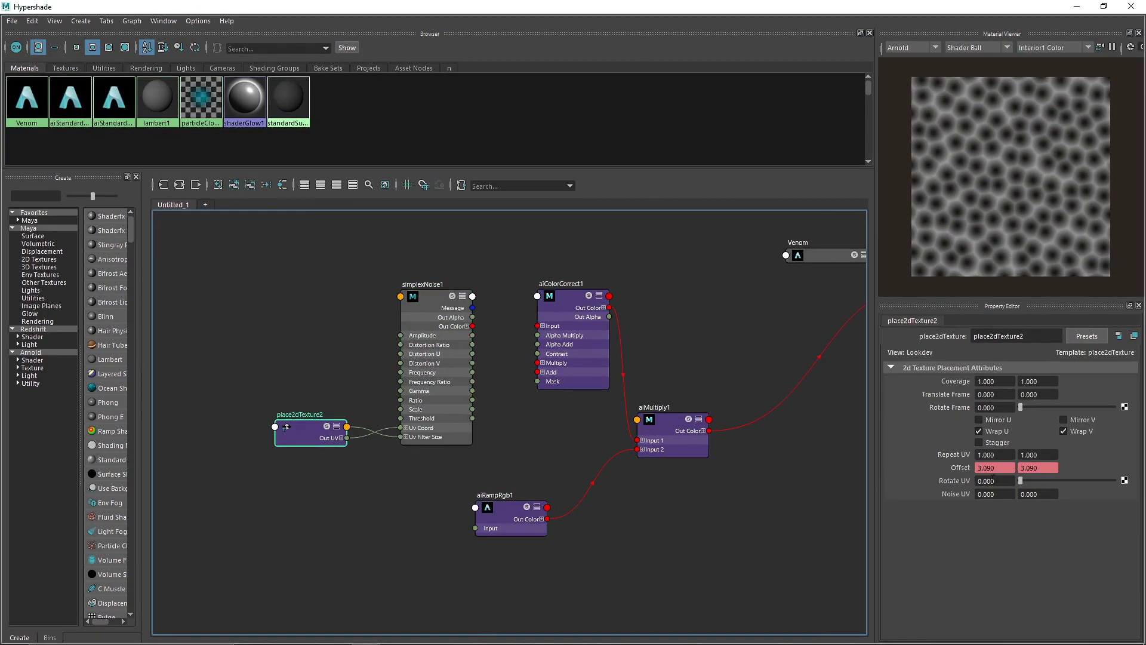
left_click_drag(1021, 481, 1033, 481)
left_click_drag(1042, 480, 1020, 481)
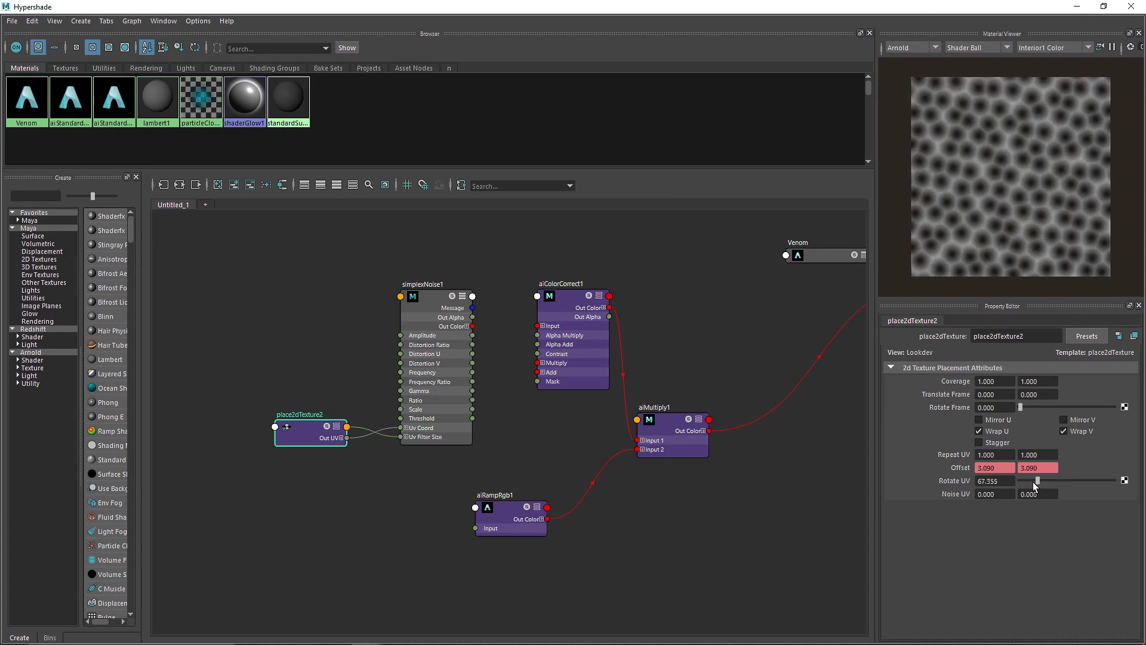
- Return to frame 1 and key the noise placement node's Rotate UV at 0
left_click(1125, 8)
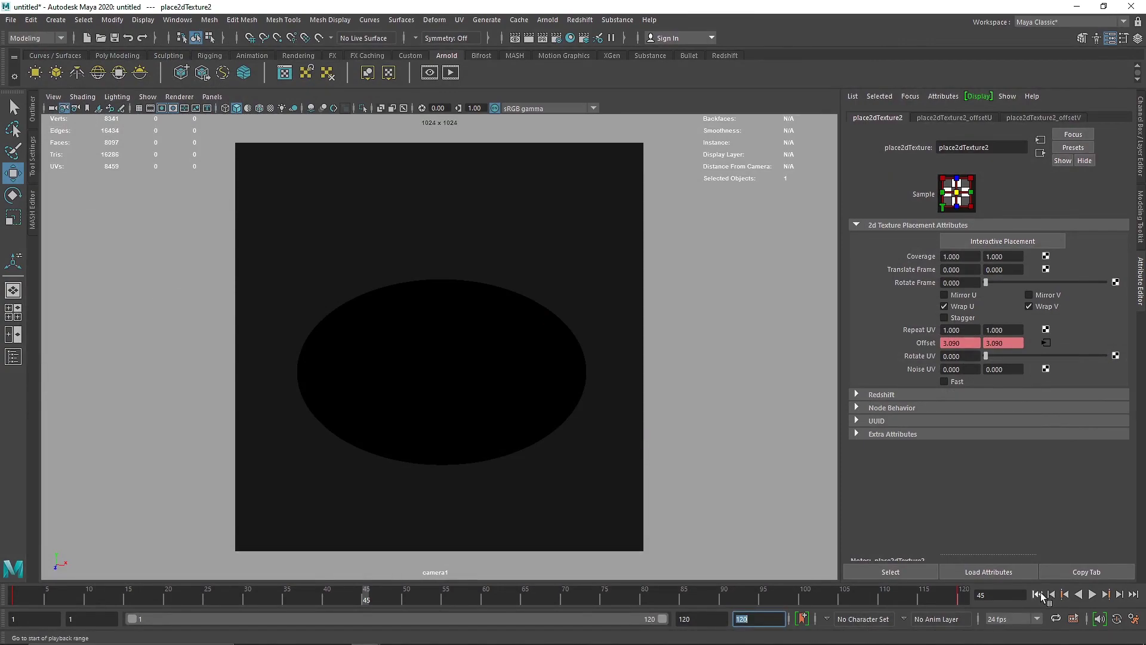
left_click(570, 37)
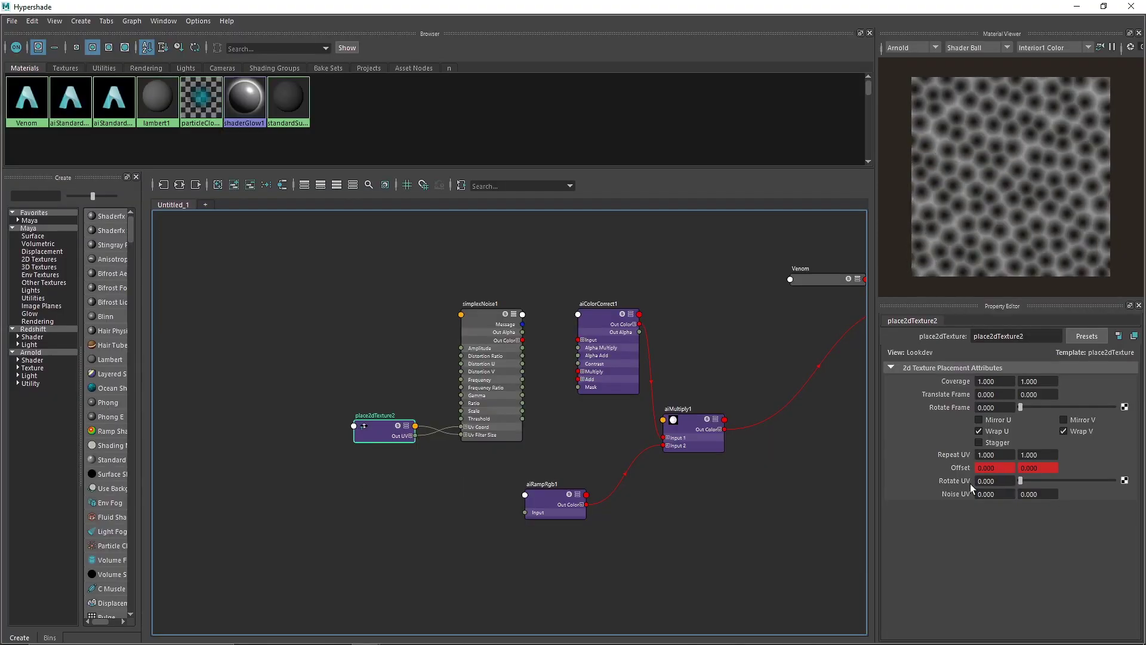
right_click(957, 482)
left_click(986, 500)
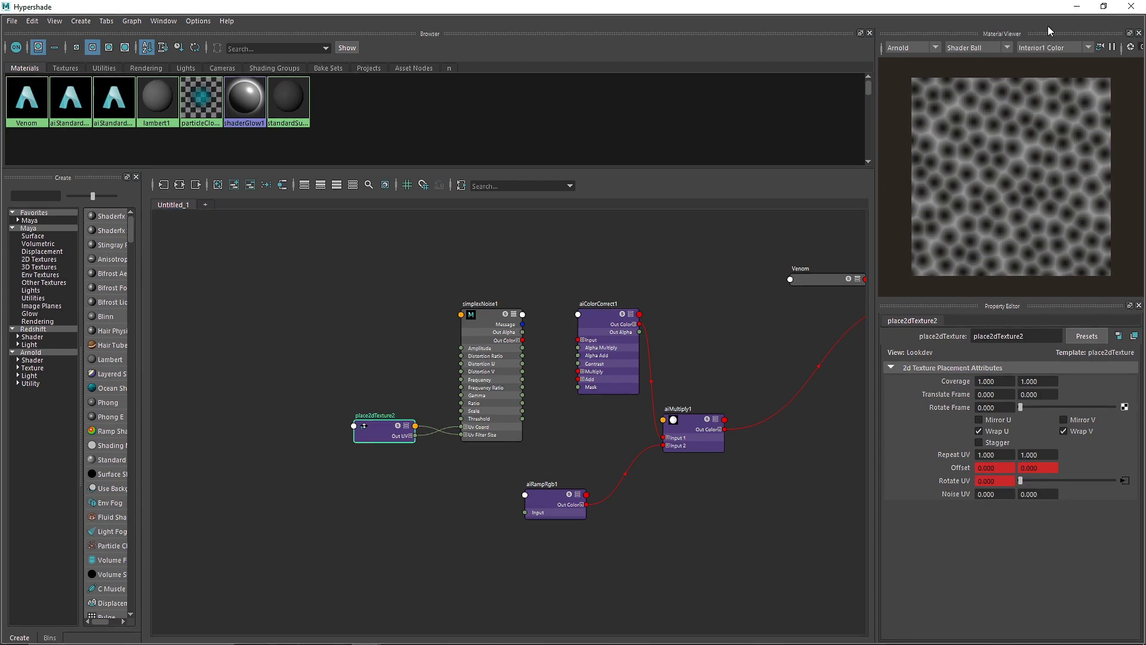
- Advance to frame 2, set the noise placement node's Rotate UV to 360 and key it
left_click(1073, 6)
left_click(1120, 594)
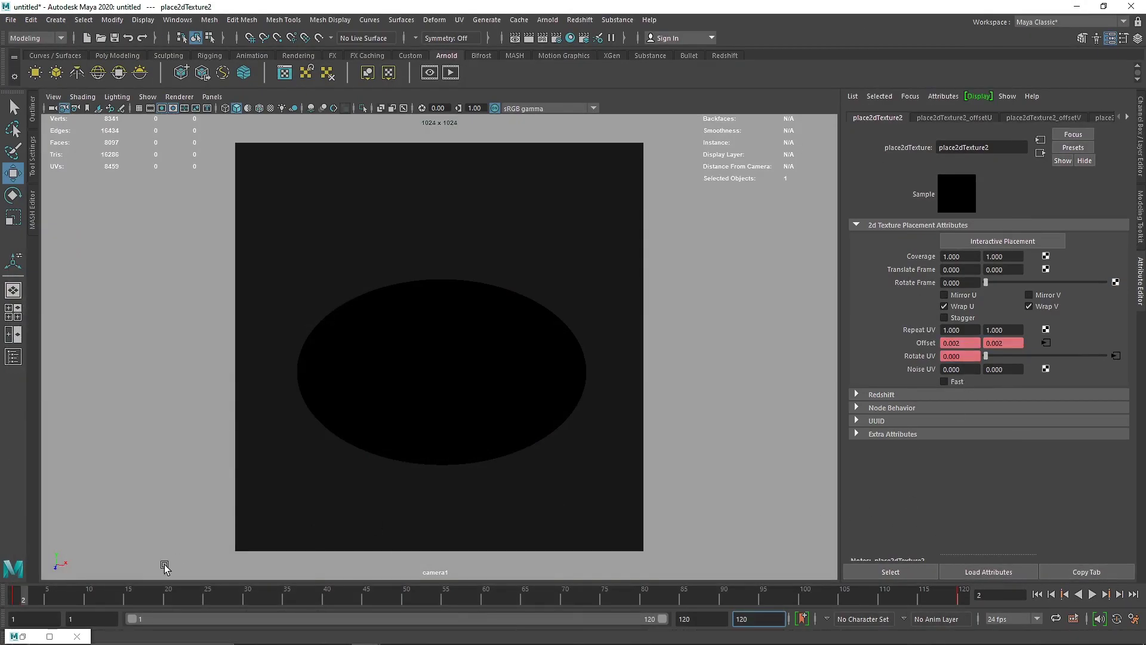
double_click(33, 635)
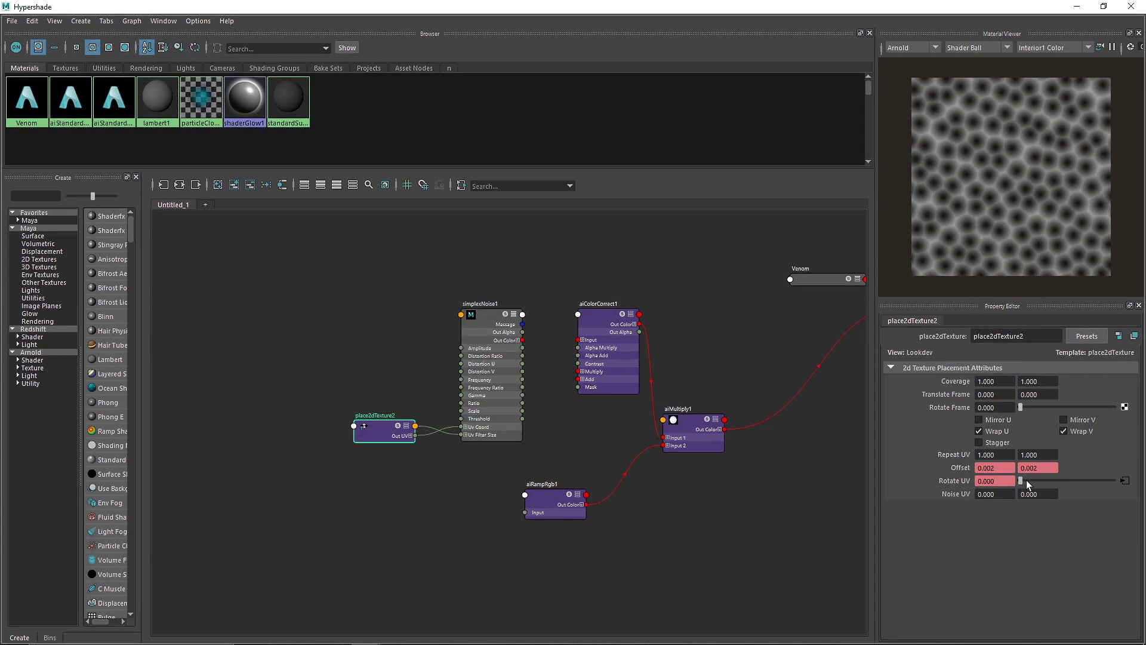
left_click_drag(1022, 482, 1137, 486)
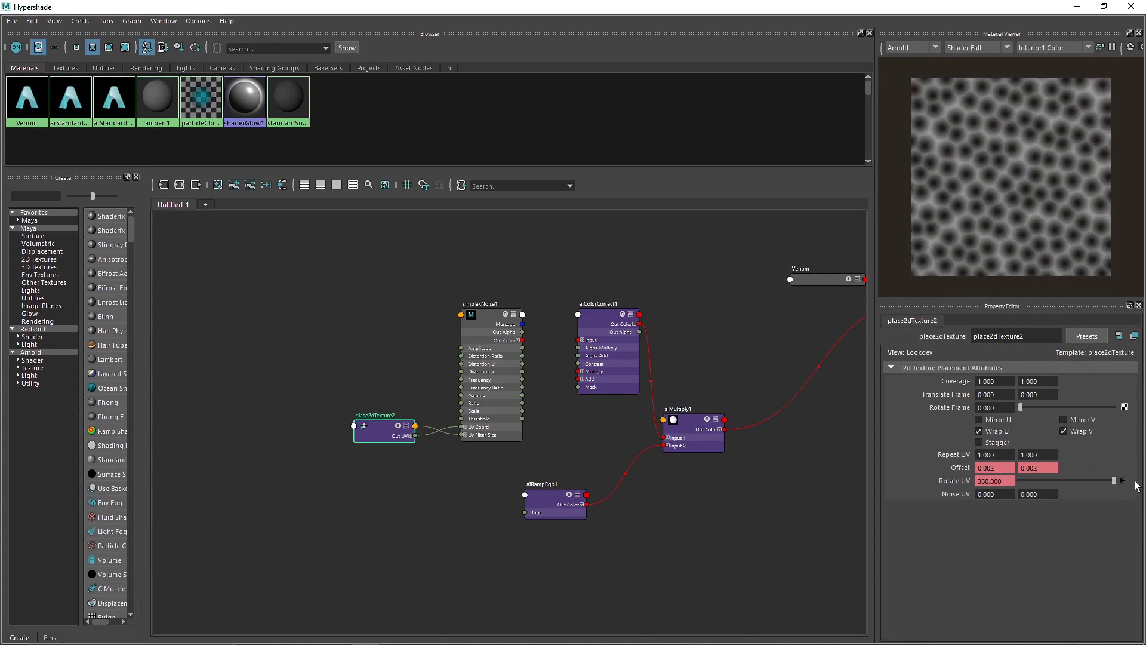
right_click(968, 488)
left_click(975, 496)
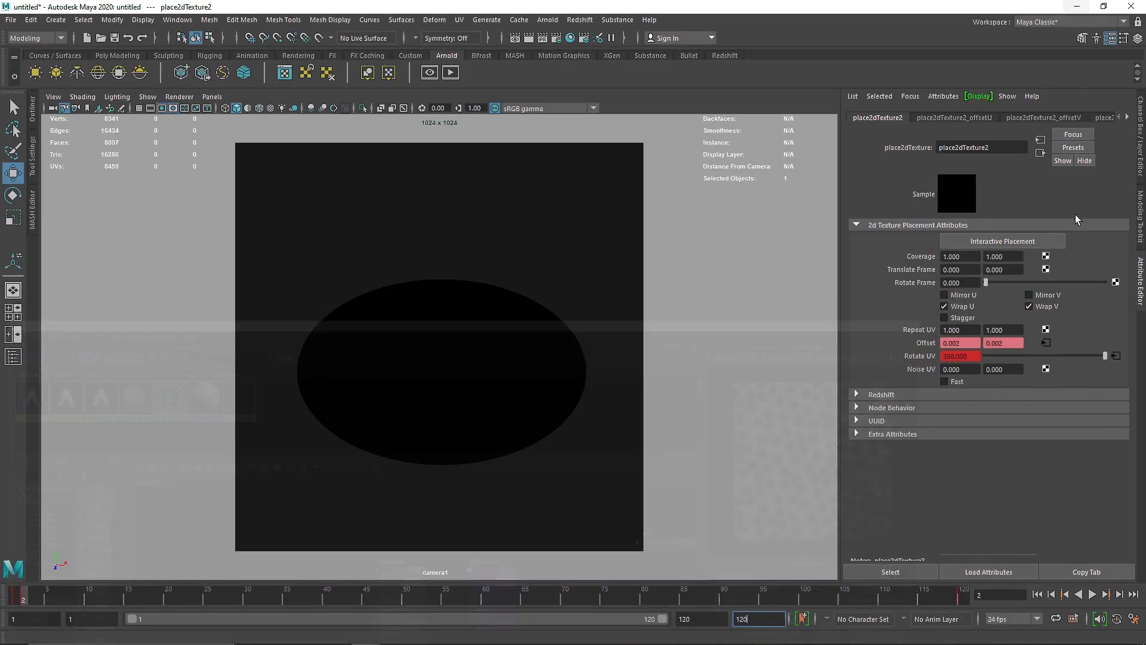
- Expose the timeline and delete the Rotate UV key at frame 2
left_click(1077, 6)
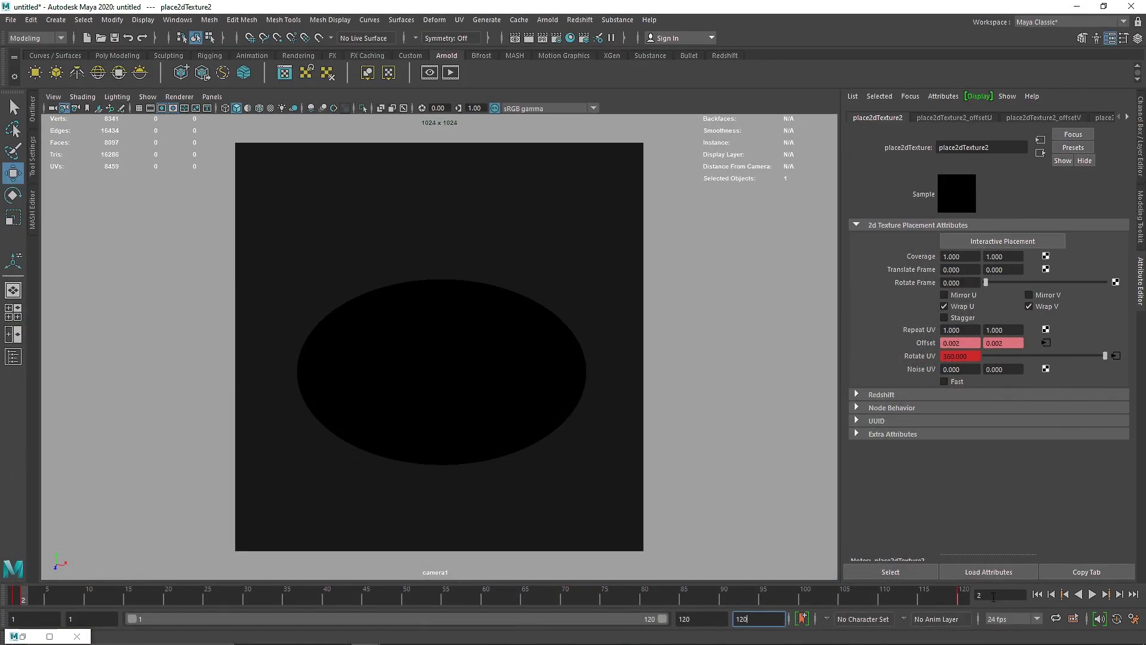
left_click(1041, 596)
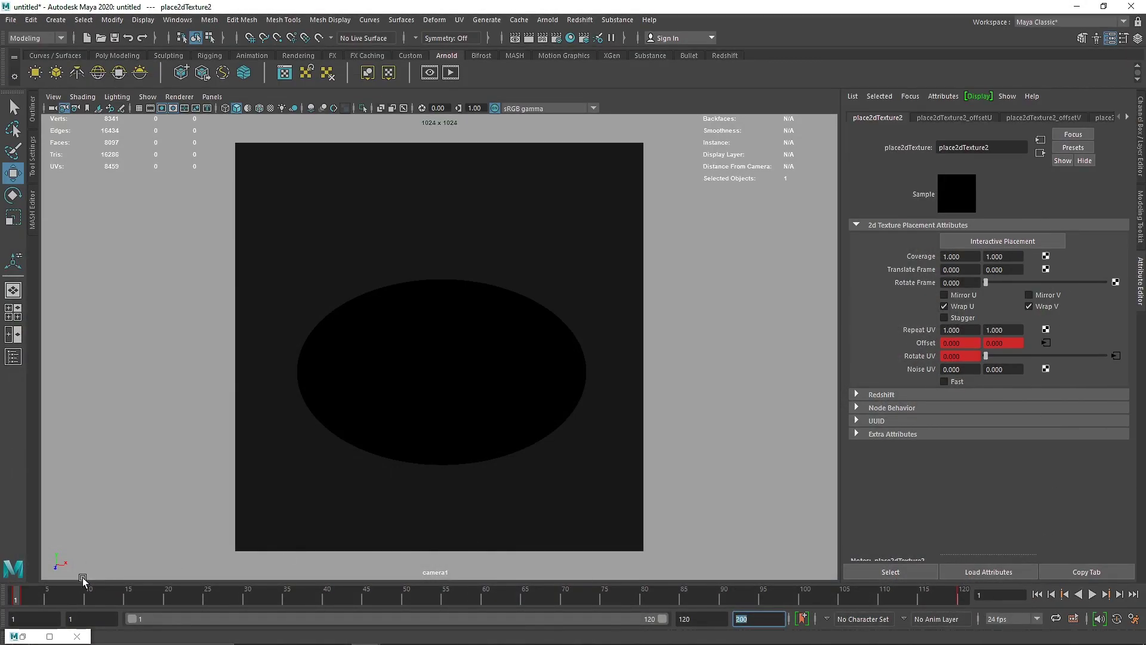
left_click(23, 599)
right_click(25, 598)
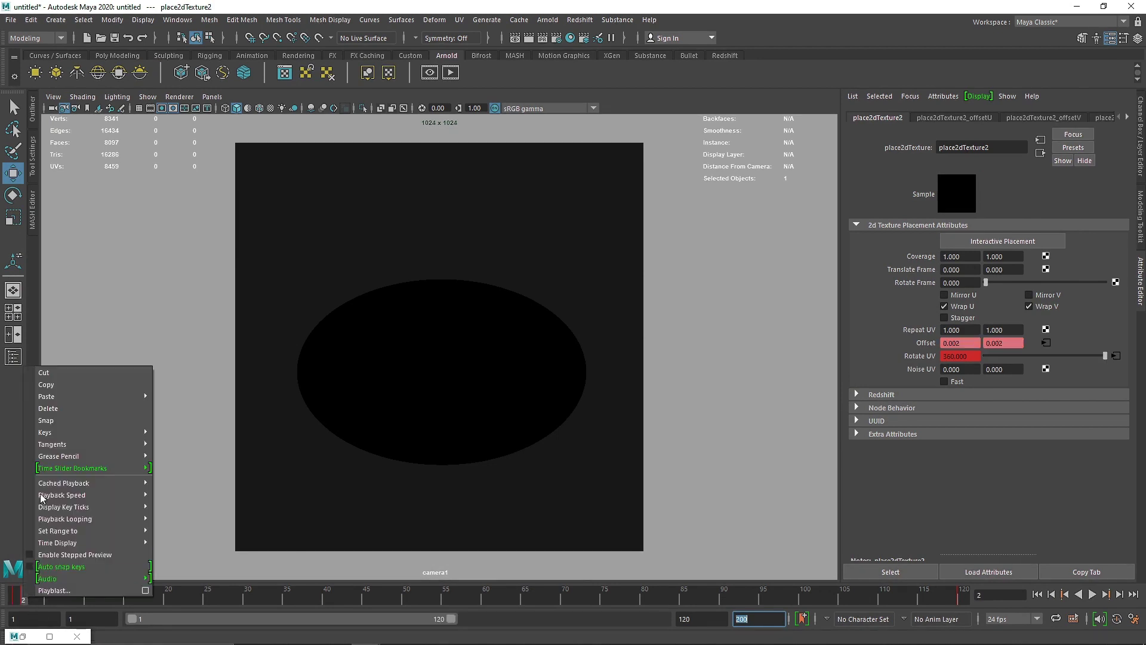
left_click(59, 409)
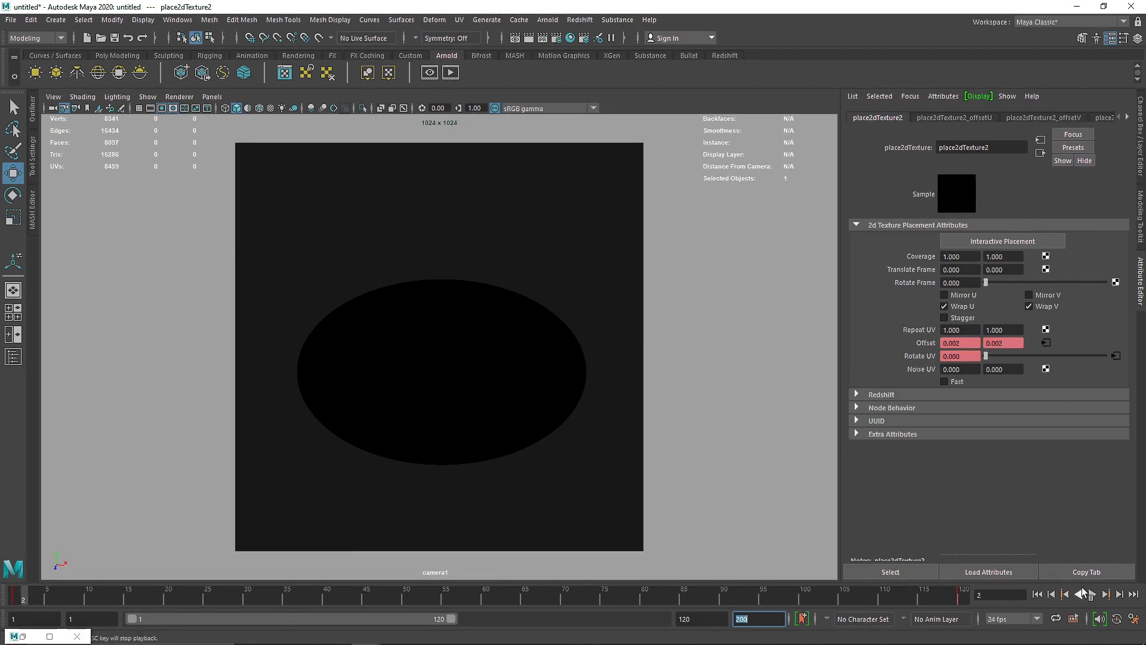
- Go to the keyframe at frame 120, set the noise placement node's Rotate UV to 360 and key it
left_click(1118, 595)
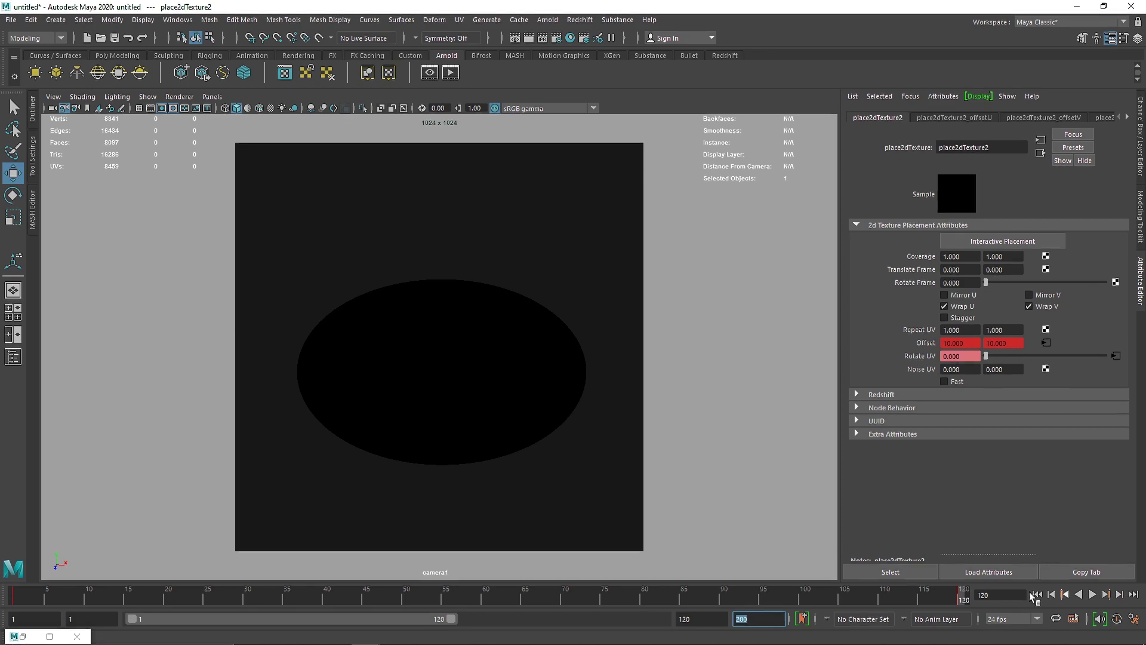
left_click(49, 636)
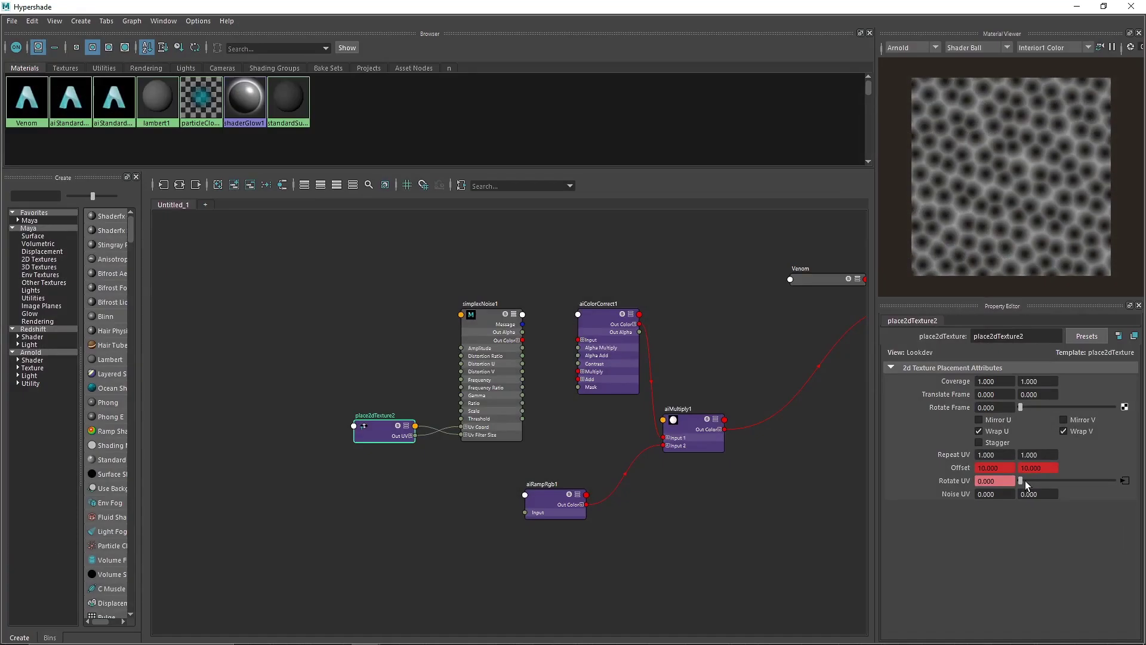
left_click_drag(1020, 480, 1114, 481)
right_click(959, 480)
left_click(974, 499)
left_click(1077, 6)
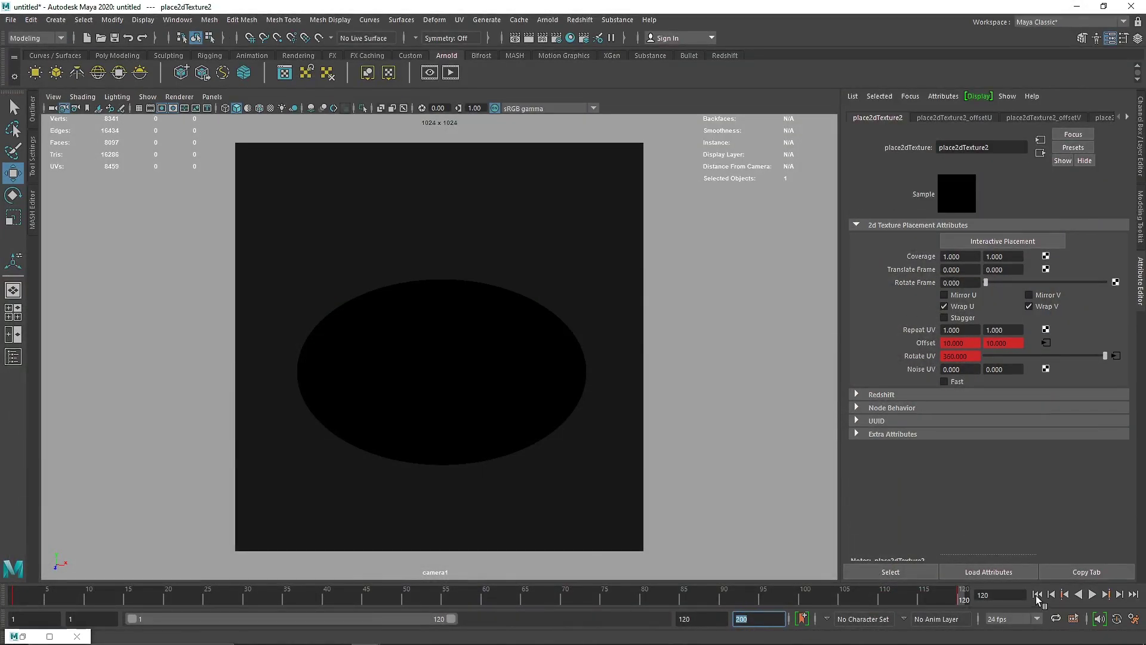
- Restore Hypershade, shrink its window and place it clear of the timeline with the Material Viewer showing
left_click(49, 636)
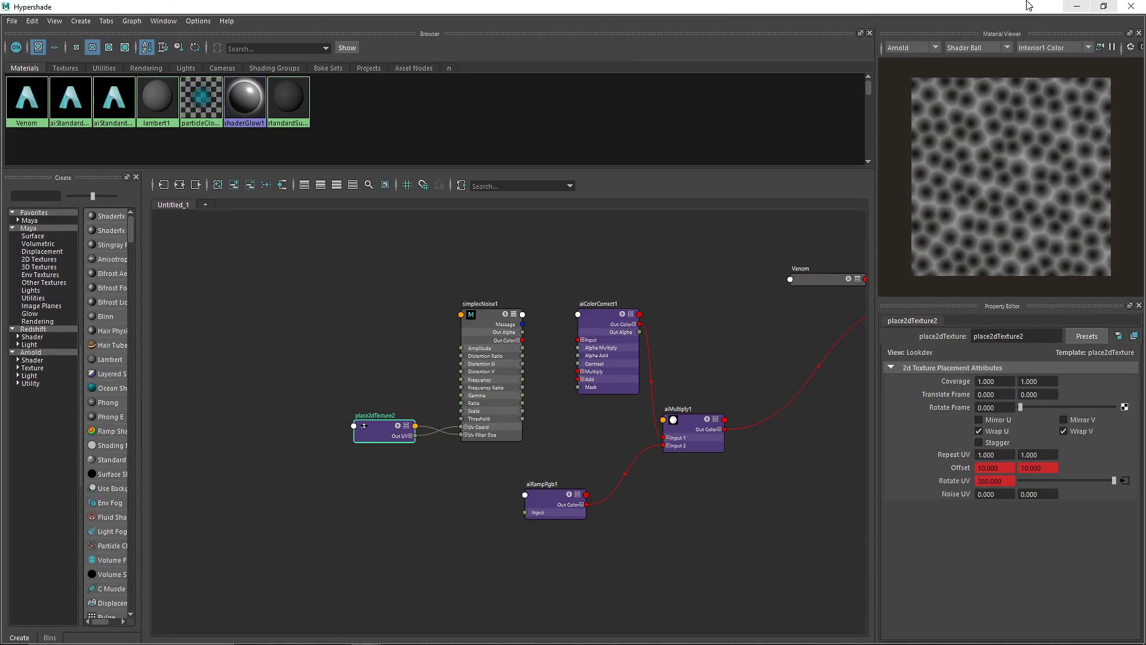
double_click(1029, 6)
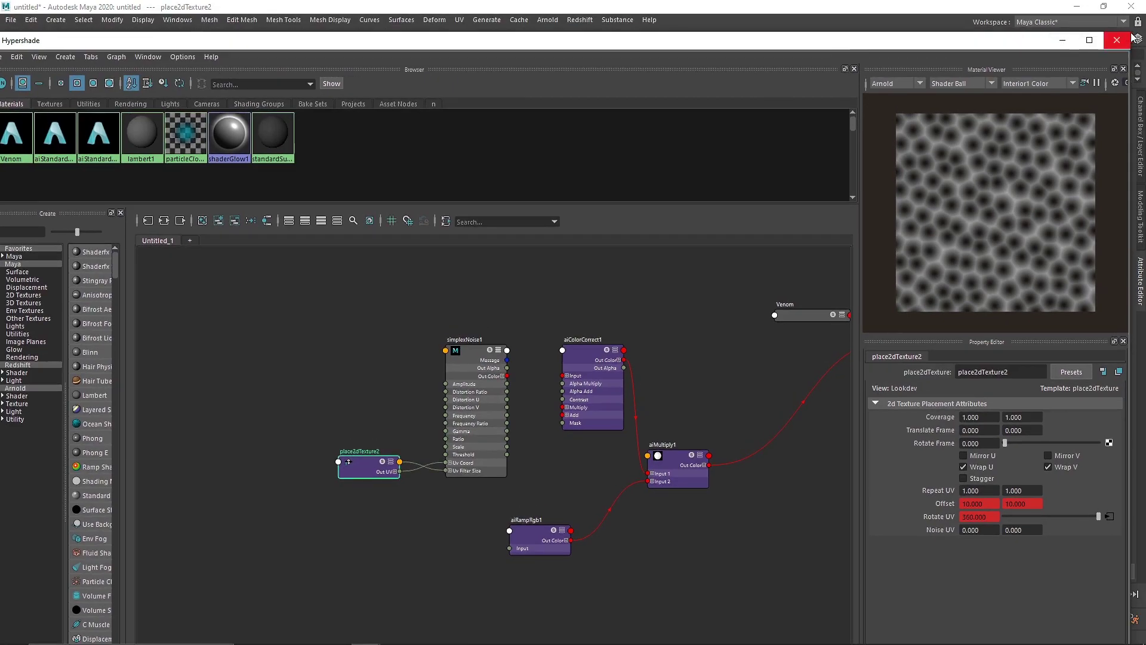
left_click_drag(1135, 37, 460, 332)
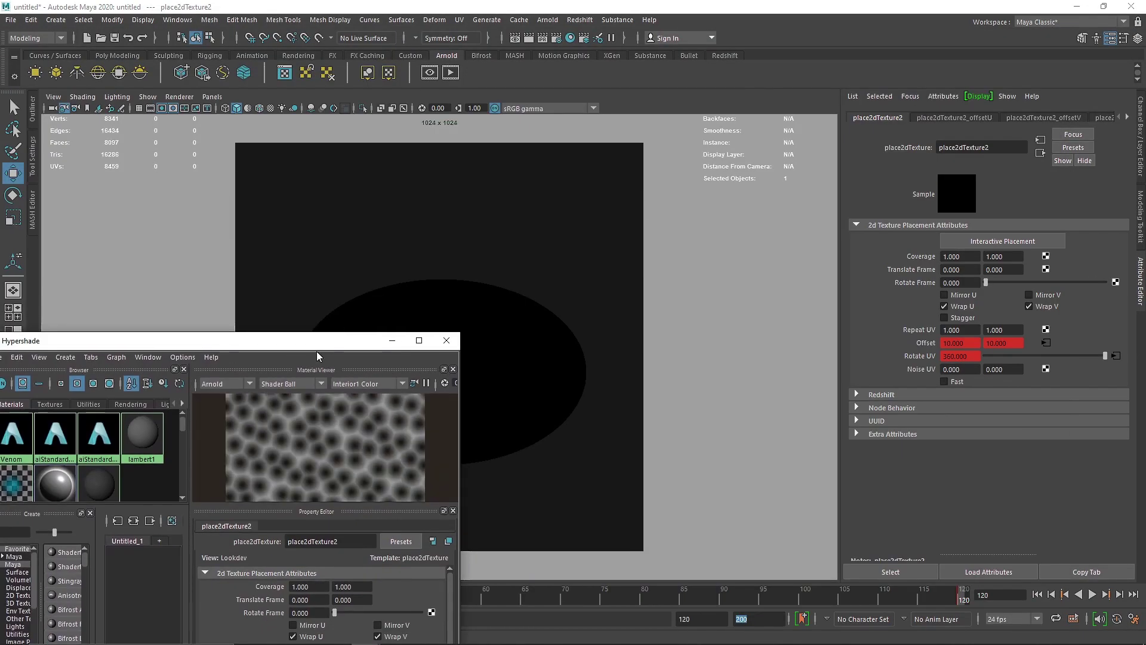
left_click_drag(304, 349, 842, 176)
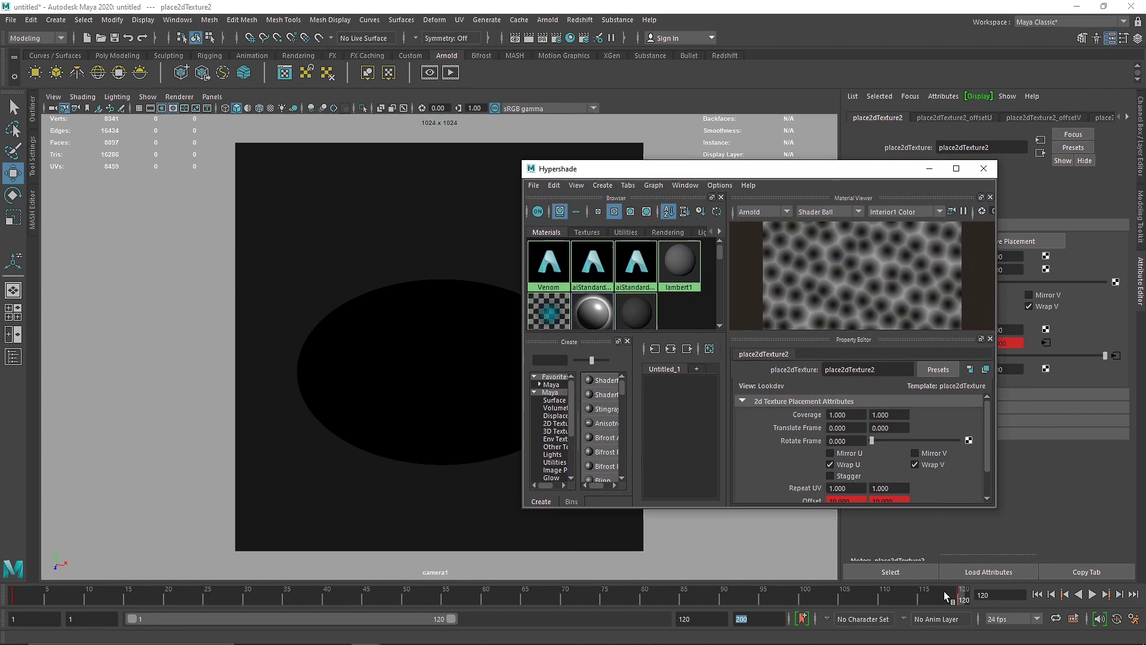
- Scrub back to frame 97 and step backward to frame 78 to check the rotating noise in the Material Viewer
left_click_drag(948, 593, 779, 597)
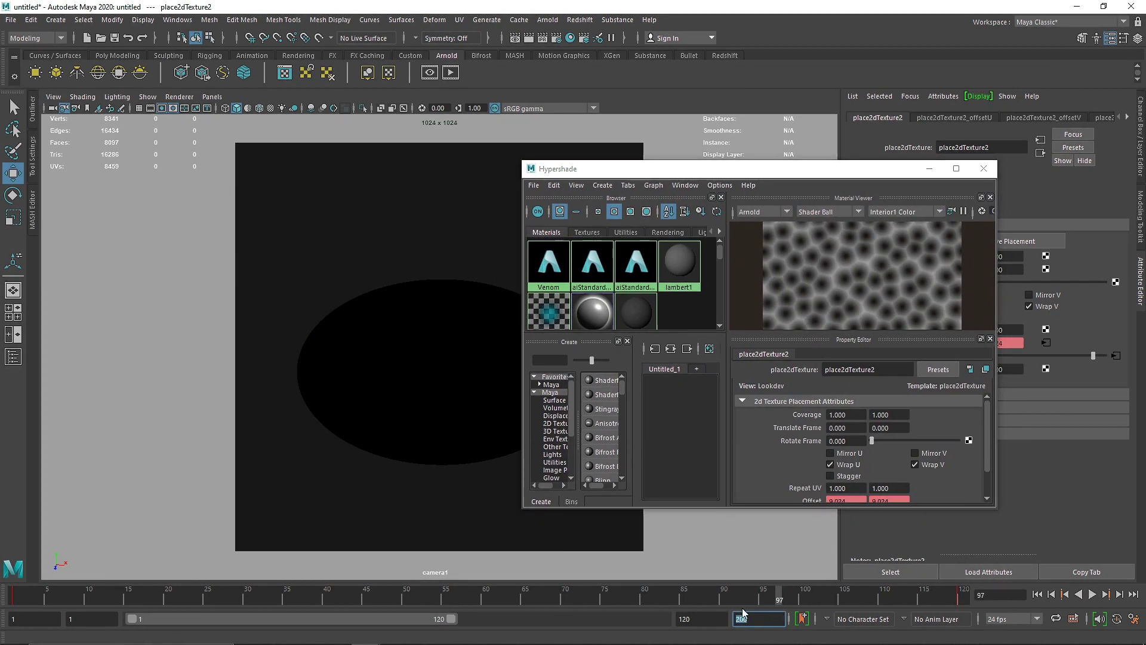
left_click(1053, 596)
left_click(1054, 596)
left_click(1054, 596)
left_click(1054, 596)
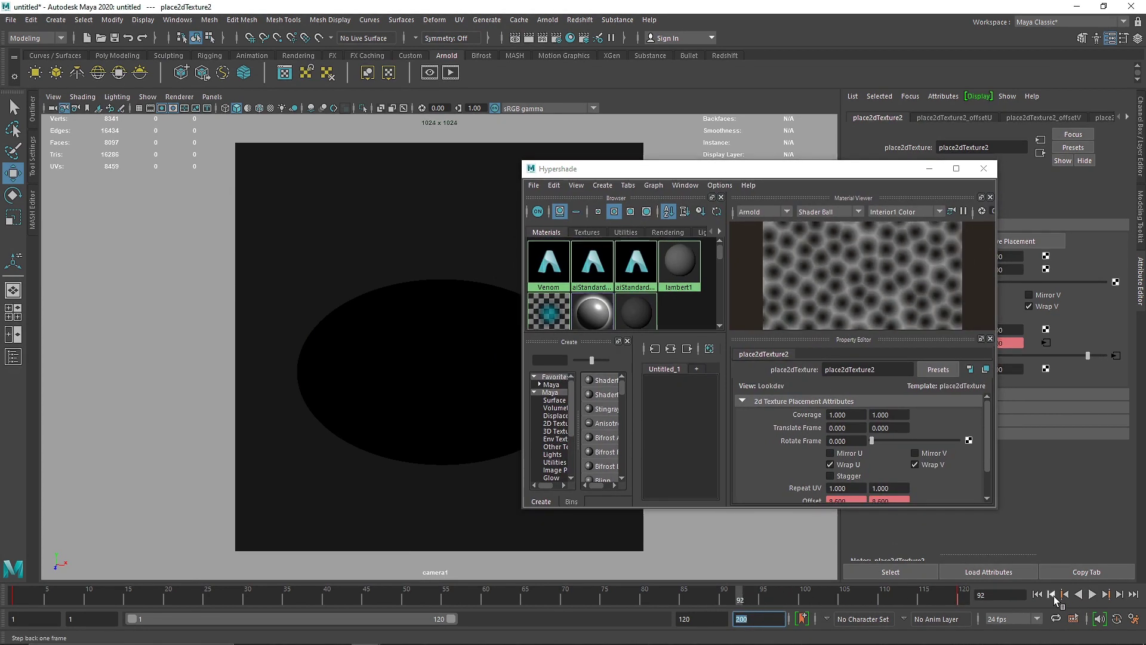
left_click(1053, 596)
left_click(1053, 595)
left_click(1053, 596)
left_click(1053, 596)
left_click(1052, 596)
left_click(1053, 595)
left_click(1052, 595)
left_click(1052, 595)
left_click(1052, 596)
left_click(1052, 595)
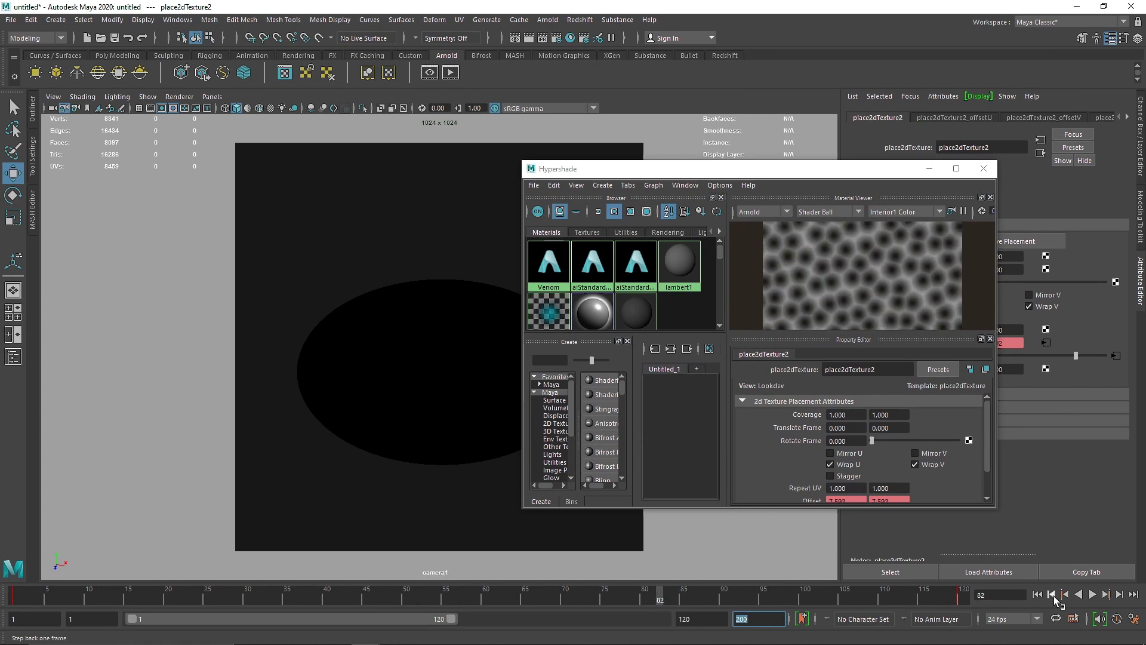
left_click(1052, 596)
left_click(1053, 595)
- Close Hypershade and start editing the animation end frame
left_click(984, 168)
type("1")
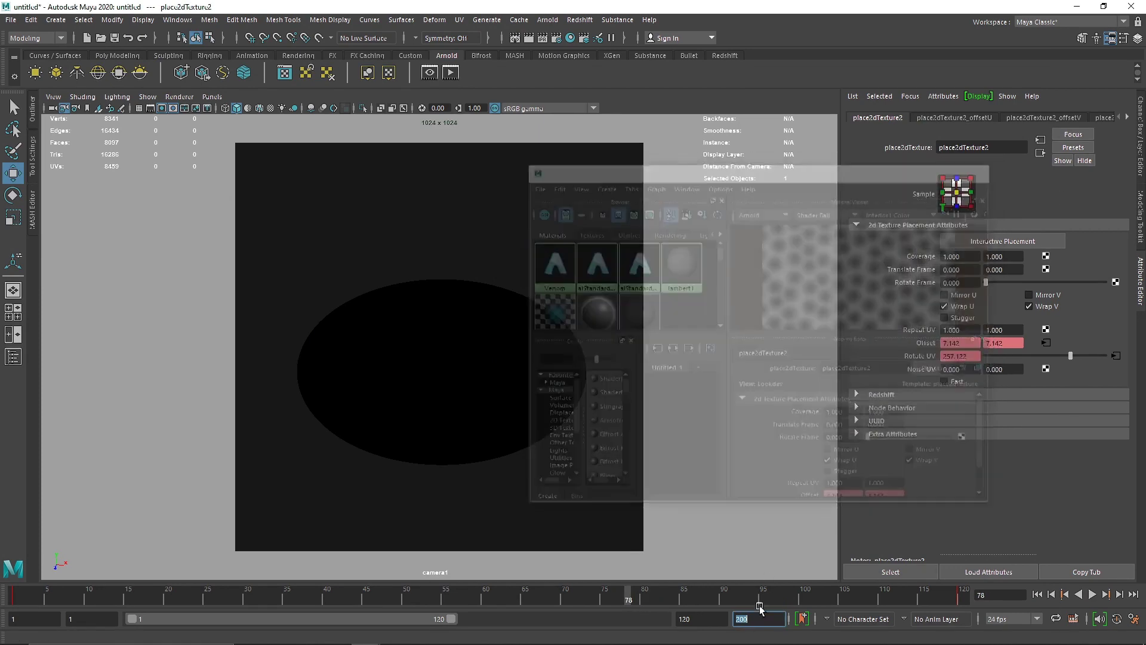